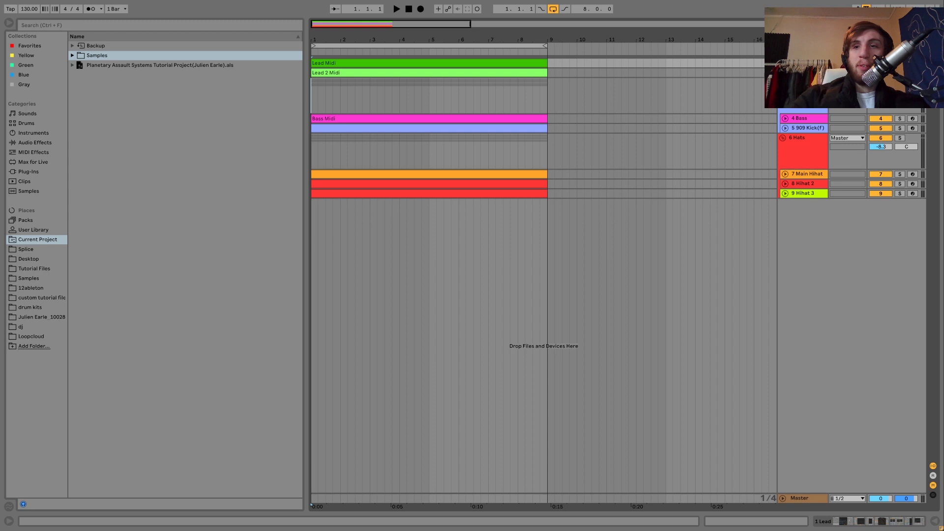
# - Unfold and play the Lead track, and examine its device chain and the notes of the Lead Midi clip
pyautogui.press('u')
pyautogui.press('space')
pyautogui.hotkey('ctrl', 'alt', 'l')
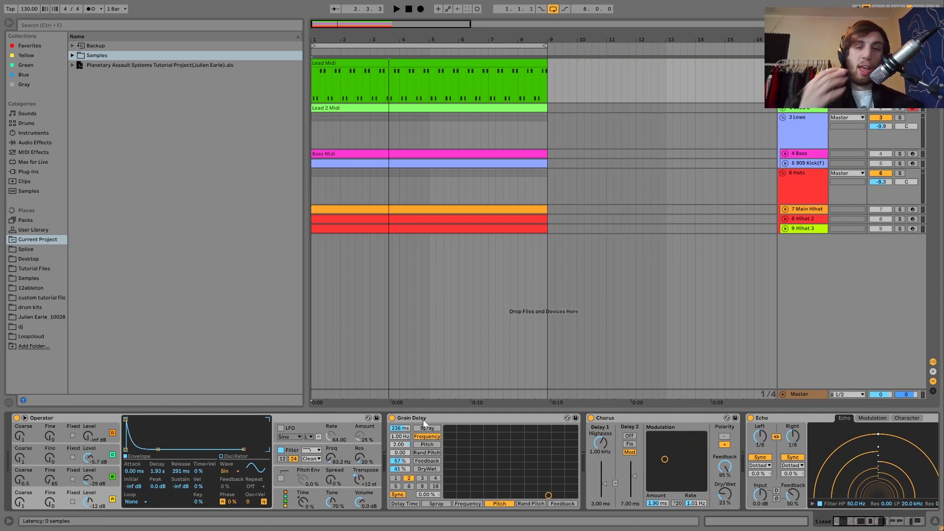
pyautogui.doubleClick(346, 60)
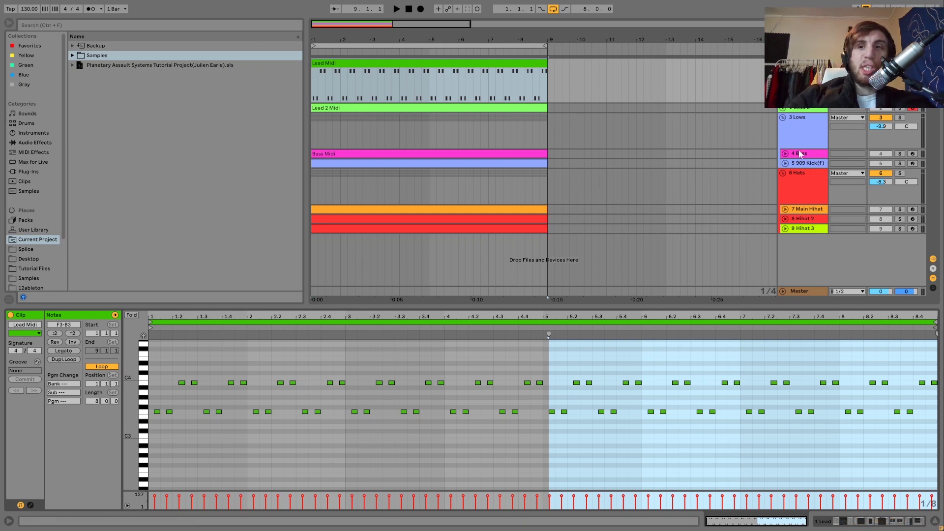
pyautogui.hotkey('shift', 'Tab')
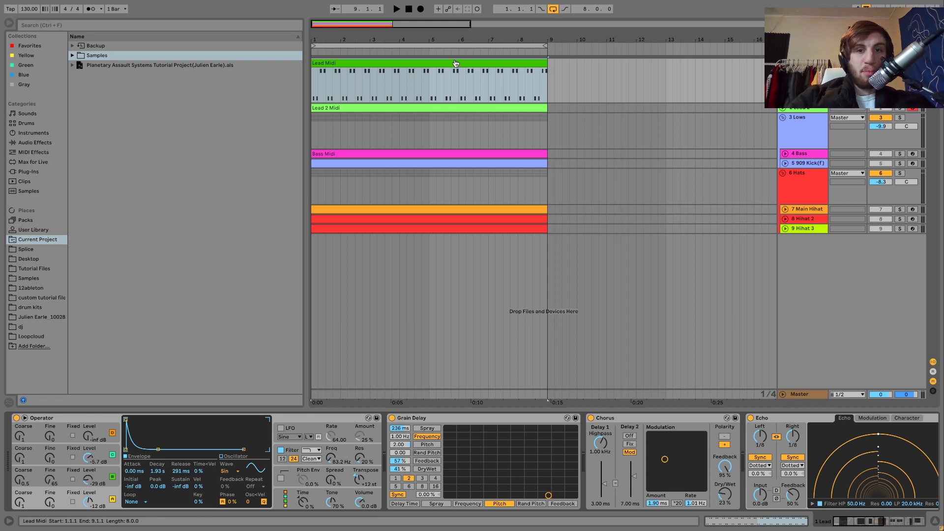
# - Copy the Lead Midi clip to bar 9 of a new MIDI track and loop that copy
pyautogui.hotkey('ctrl', 'shift', 't')
pyautogui.moveTo(426, 62); pyautogui.dragTo(660, 123)
pyautogui.hotkey('ctrl', 'l')
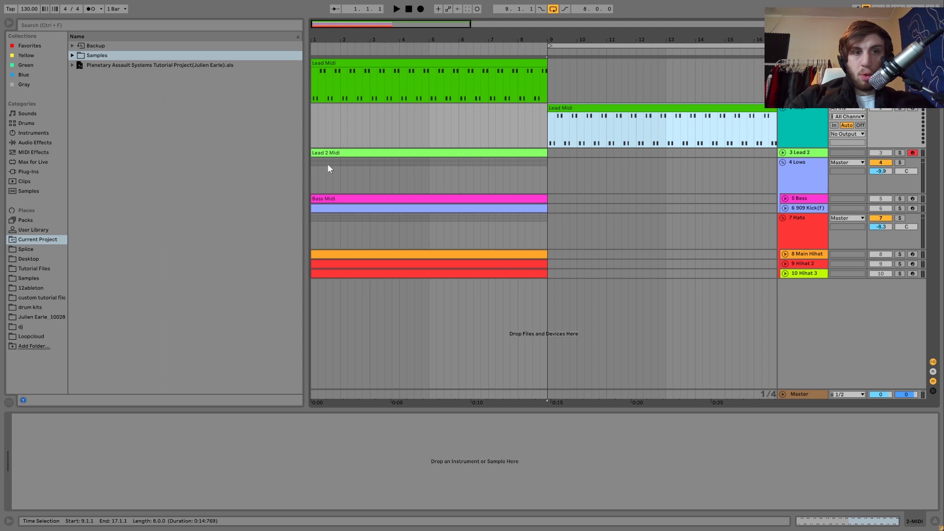
# - Search the Sounds category of the library for "piano"
pyautogui.click(15, 114)
pyautogui.click(73, 23)
pyautogui.write('pl')
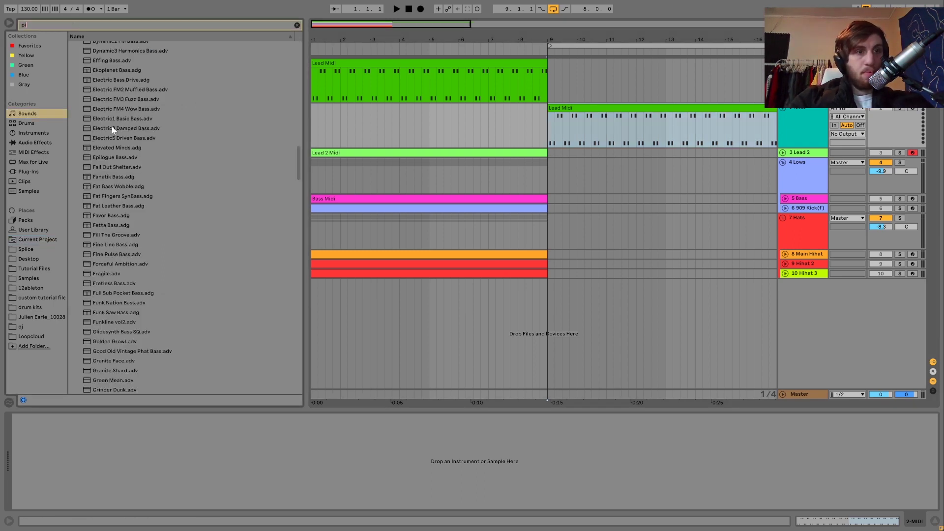
pyautogui.write('ano')
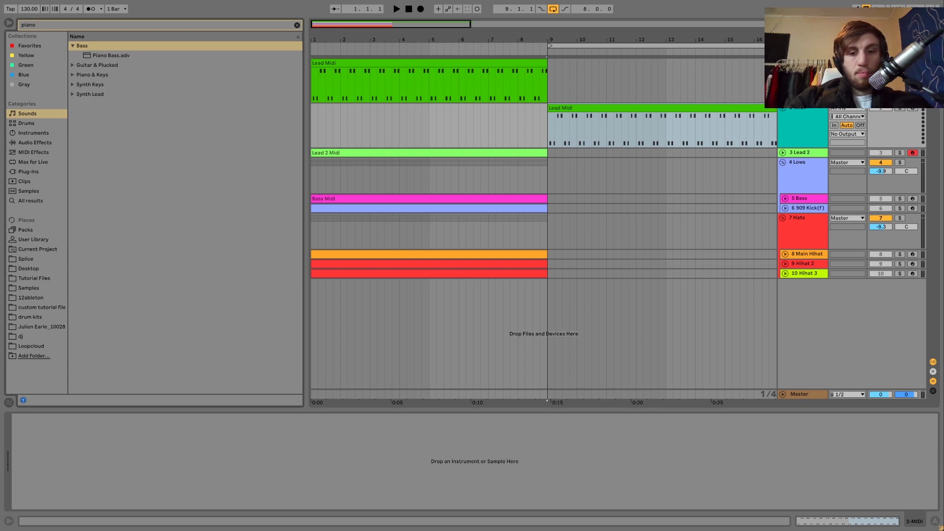
pyautogui.press('F11')
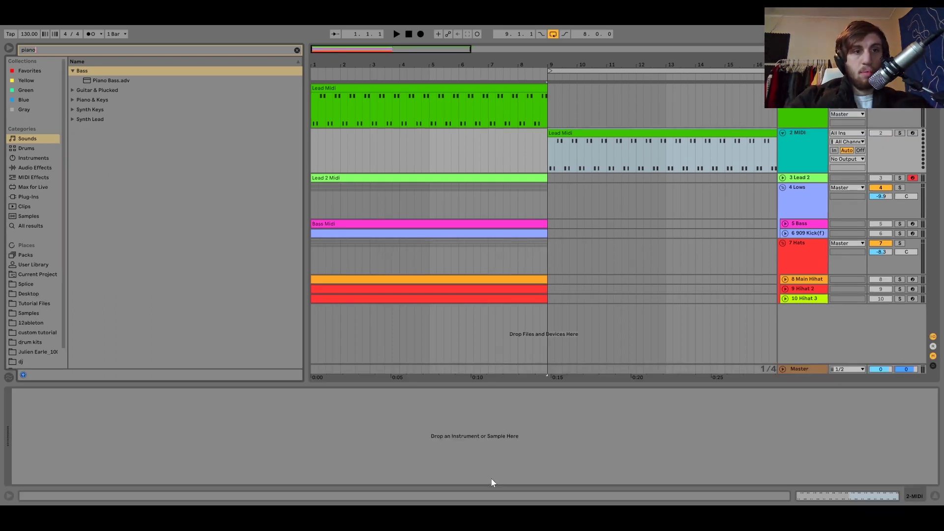
pyautogui.press('F11')
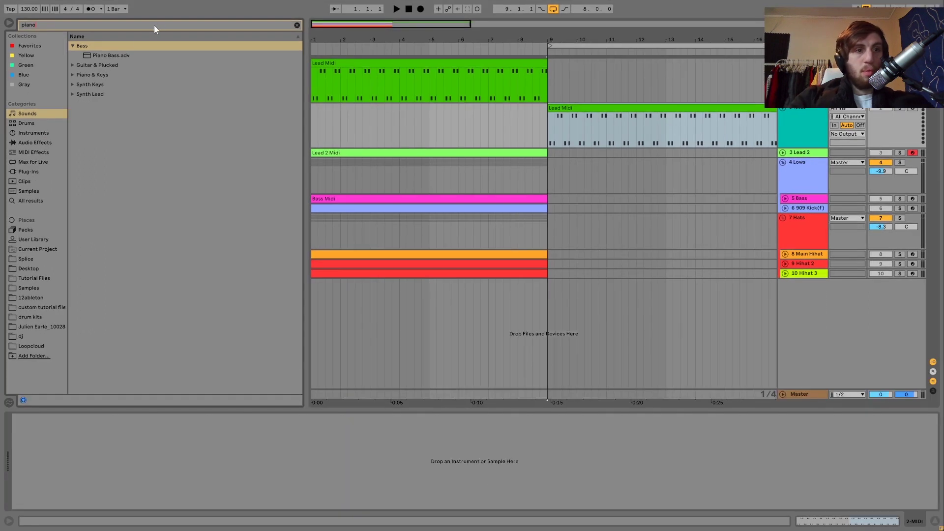
# - Load the Simplest Piano preset from the Piano & Keys results onto the new MIDI track
pyautogui.click(73, 75)
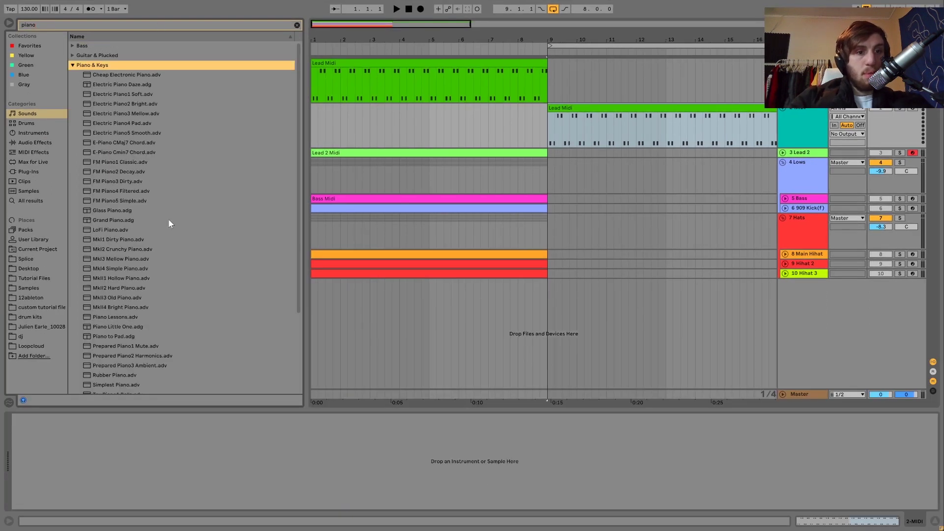
pyautogui.scroll(-5, 167, 219)
pyautogui.click(122, 282)
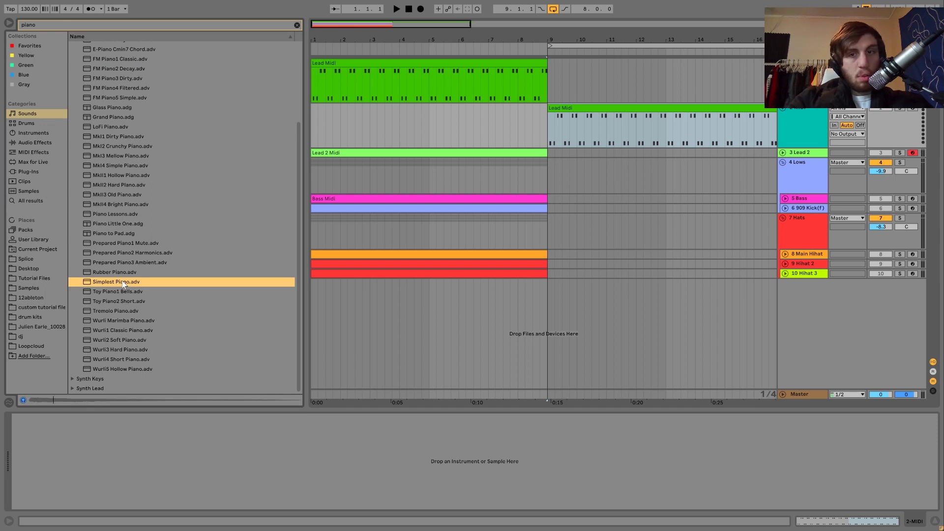
pyautogui.moveTo(122, 281); pyautogui.dragTo(500, 137)
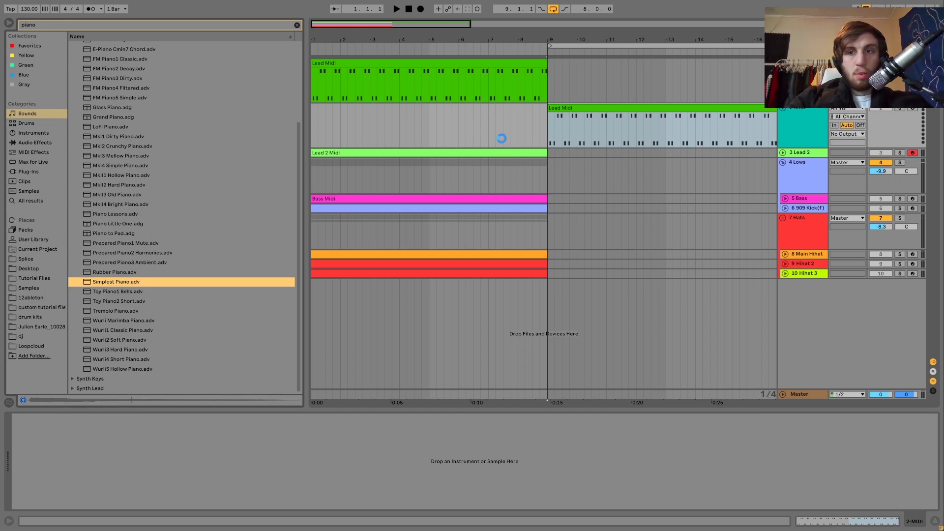
# - Play the copied lead clip through the piano sound
pyautogui.press('space')
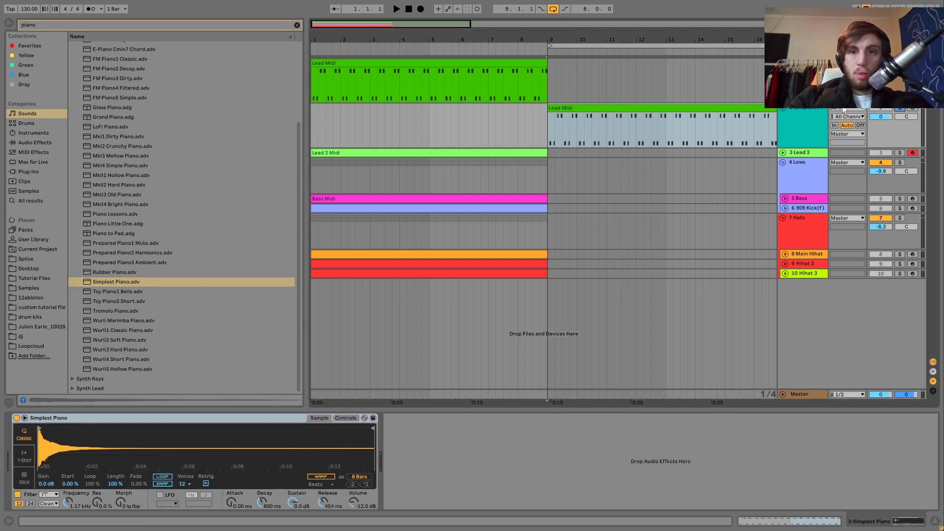
pyautogui.press('-')
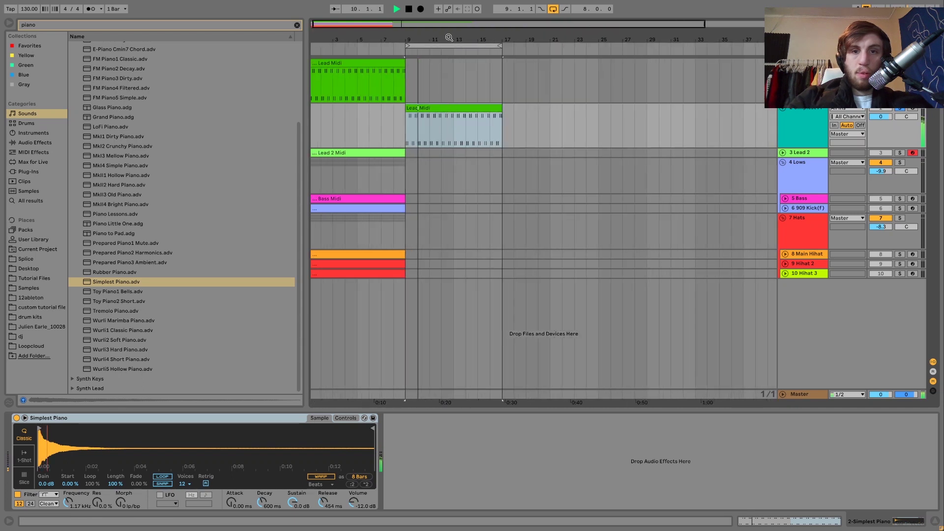
pyautogui.press('space')
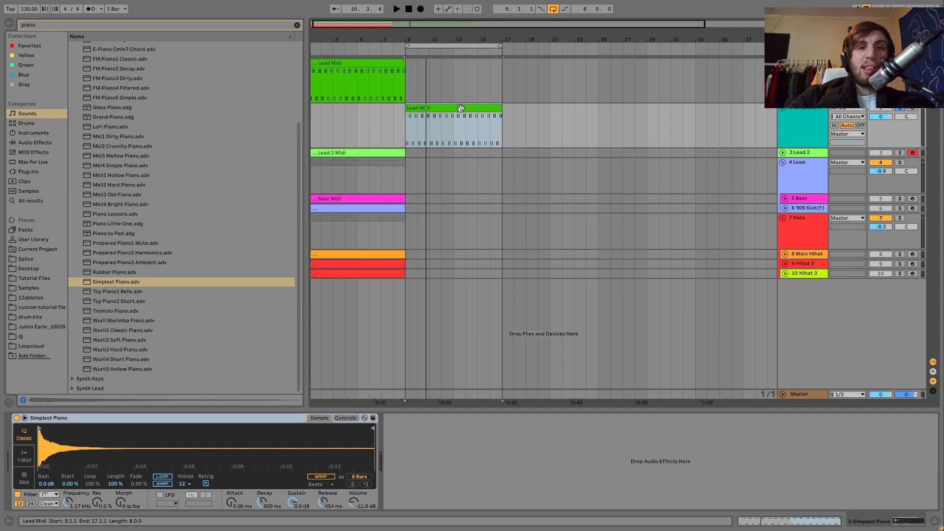
pyautogui.click(461, 108)
pyautogui.press('space')
# - Open the copied clip's notes, turn on note preview, and return to the piano track's device view
pyautogui.doubleClick(461, 108)
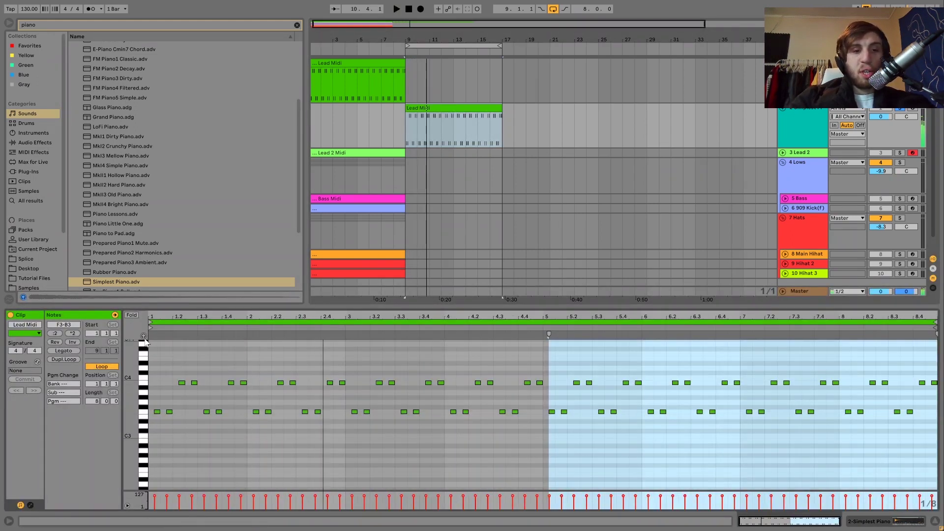
pyautogui.click(143, 336)
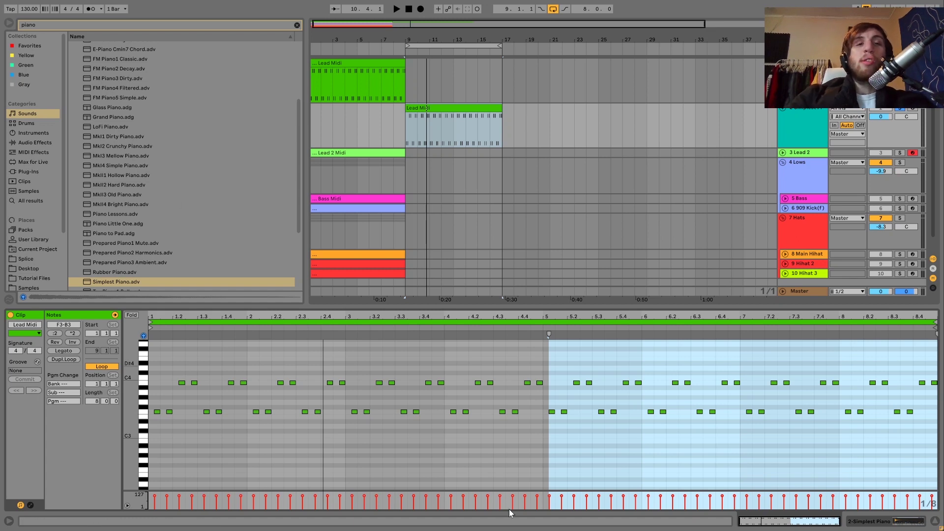
pyautogui.click(799, 117)
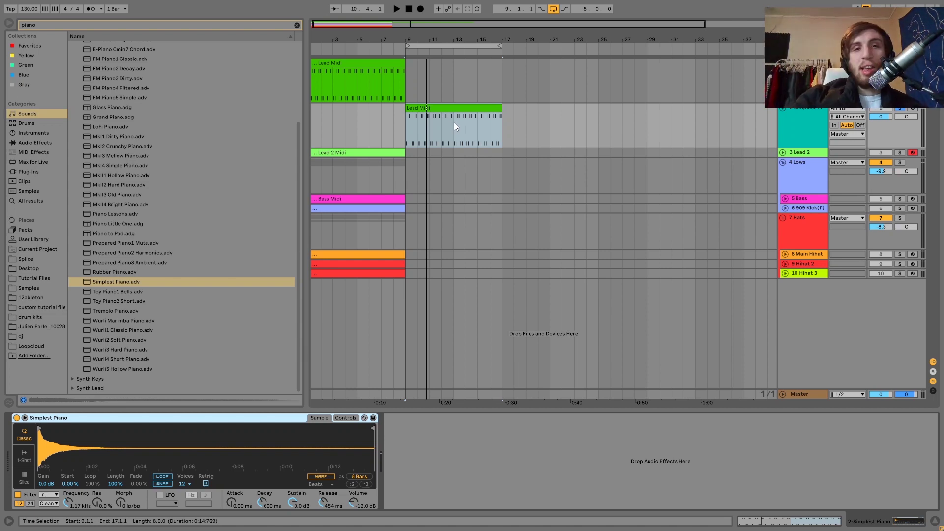
# - Loop the original Lead Midi clip from bar 1 and delete the Simplest Piano track
pyautogui.hscroll(-1, 453, 122)
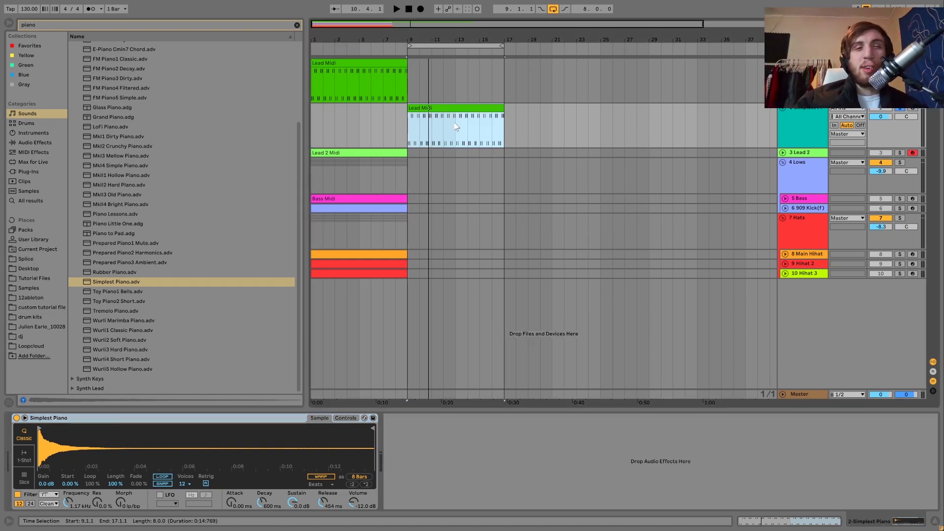
pyautogui.click(372, 63)
pyautogui.hotkey('ctrl', 'l')
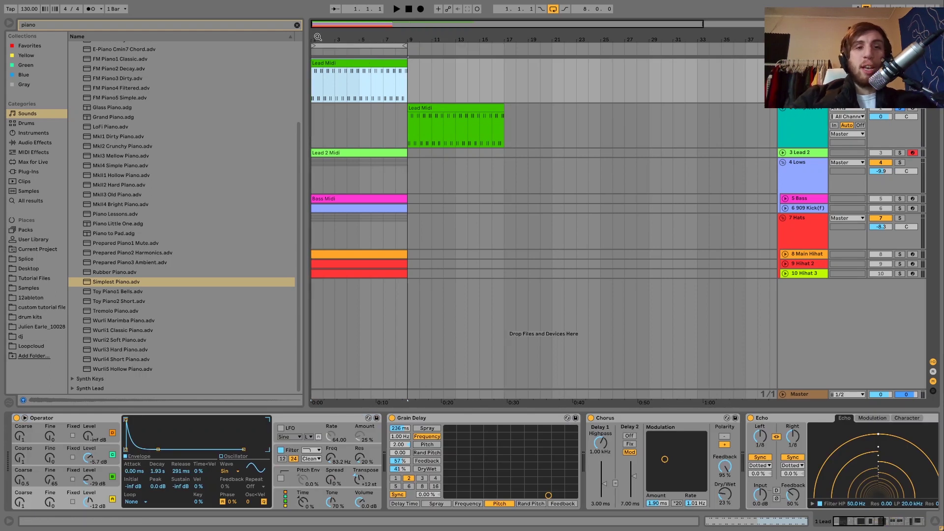
pyautogui.press('+')
pyautogui.click(807, 120)
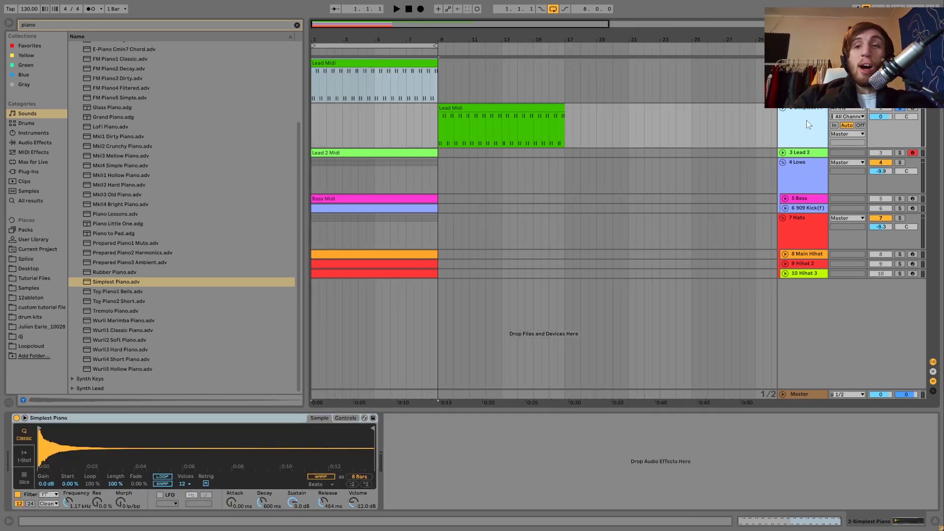
pyautogui.press('Delete')
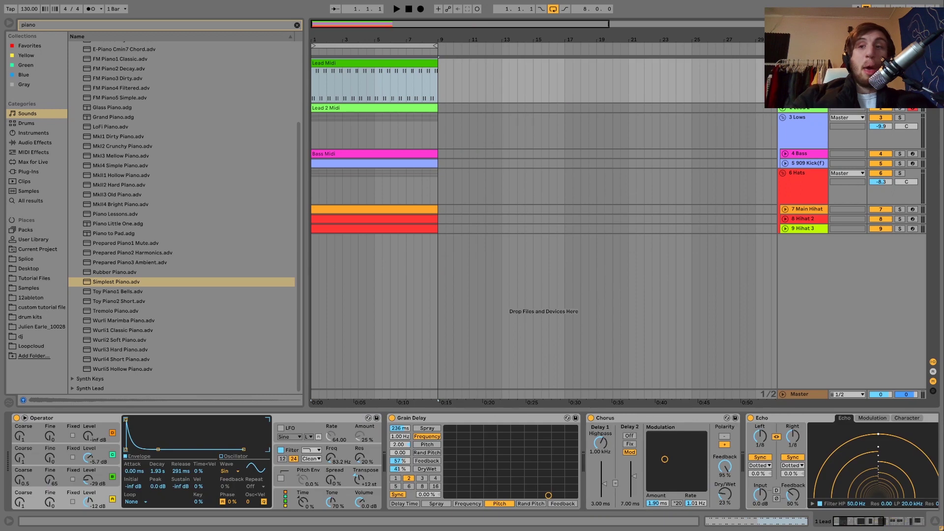
# - Examine the Lead track's full device chain, from Operator through Grain Delay, Chorus and Echo to Reverb
pyautogui.click(409, 82)
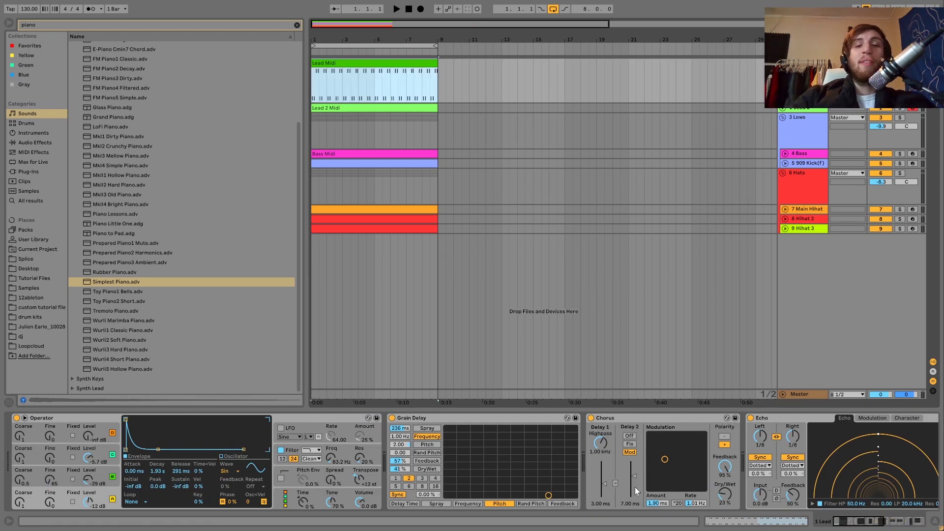
pyautogui.scroll(-3, 624, 471)
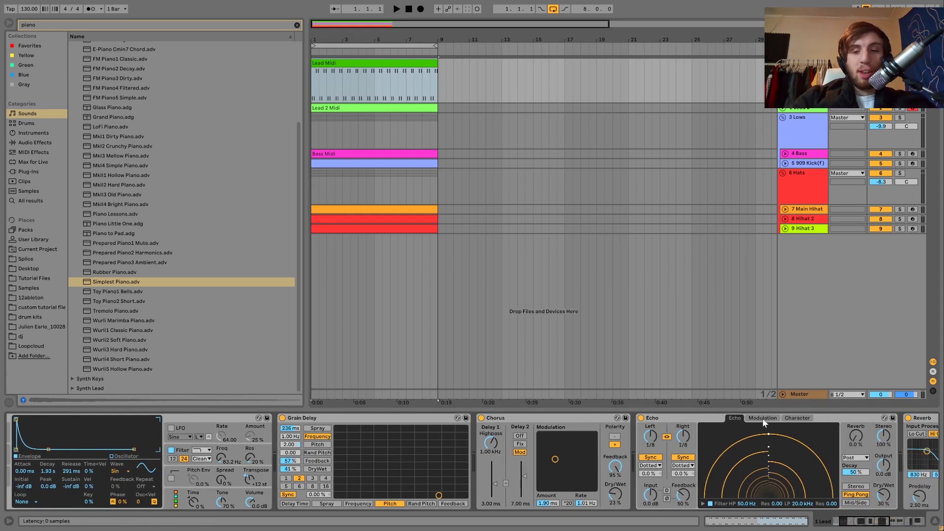
pyautogui.scroll(-8, 671, 459)
pyautogui.scroll(10, 671, 460)
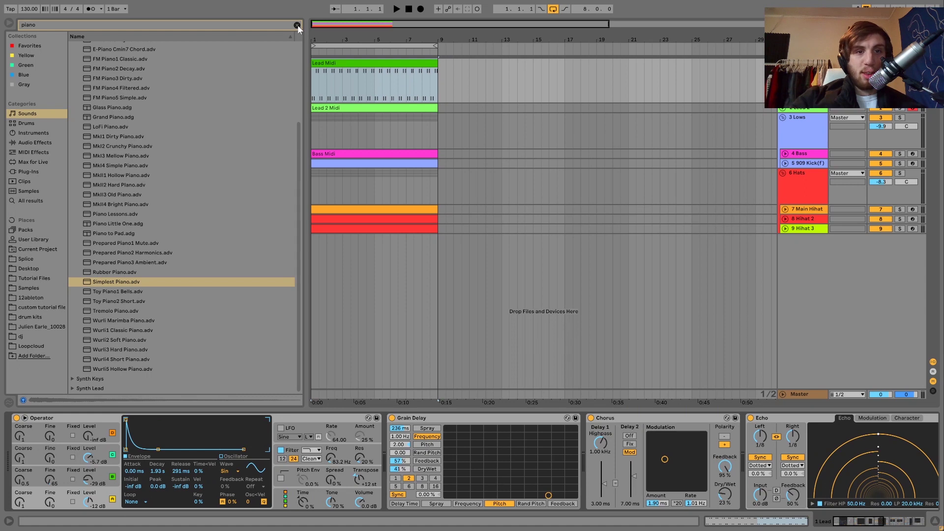
# - Clear the library search and select the Lead Midi clip
pyautogui.click(297, 25)
pyautogui.click(339, 62)
pyautogui.click(329, 92)
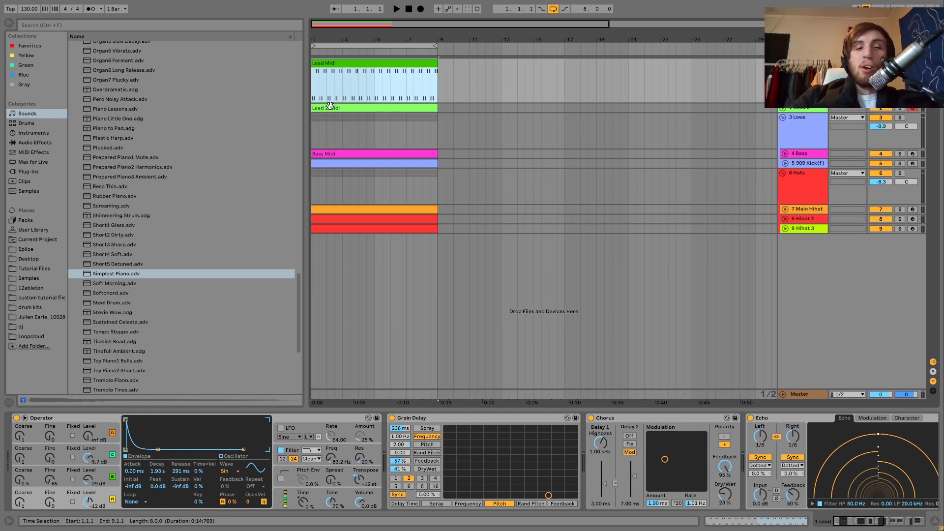
pyautogui.click(342, 64)
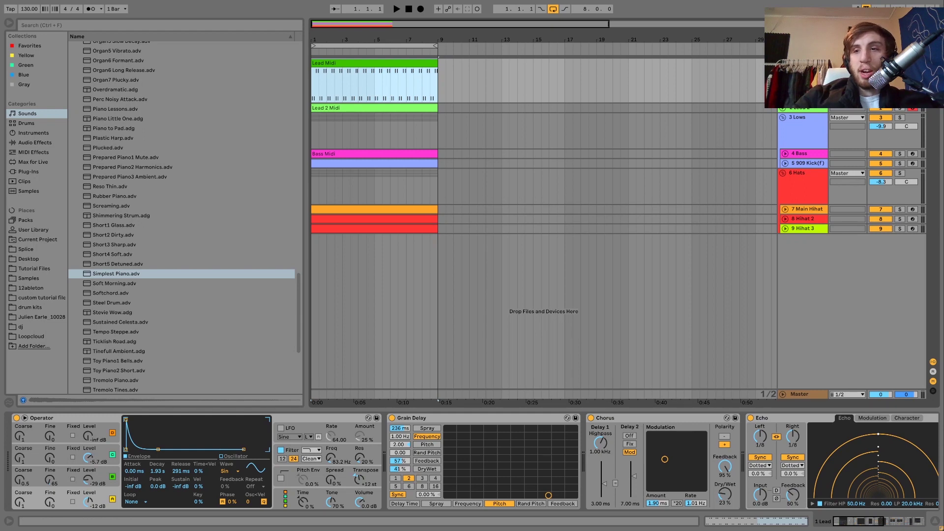
# - Listen to the lead with the Main Hihat and 909 Kick soloed alongside it, and again without them
pyautogui.click(911, 135)
pyautogui.press('space')
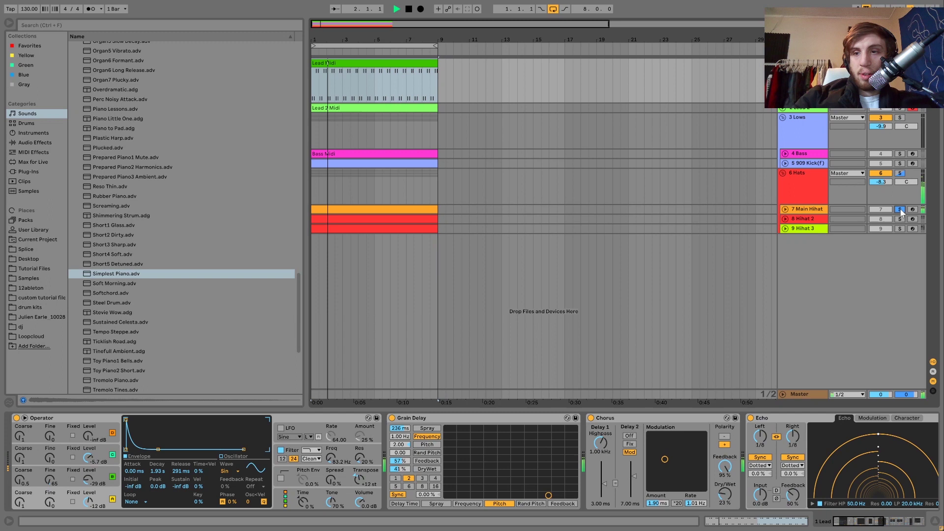
pyautogui.click(900, 163)
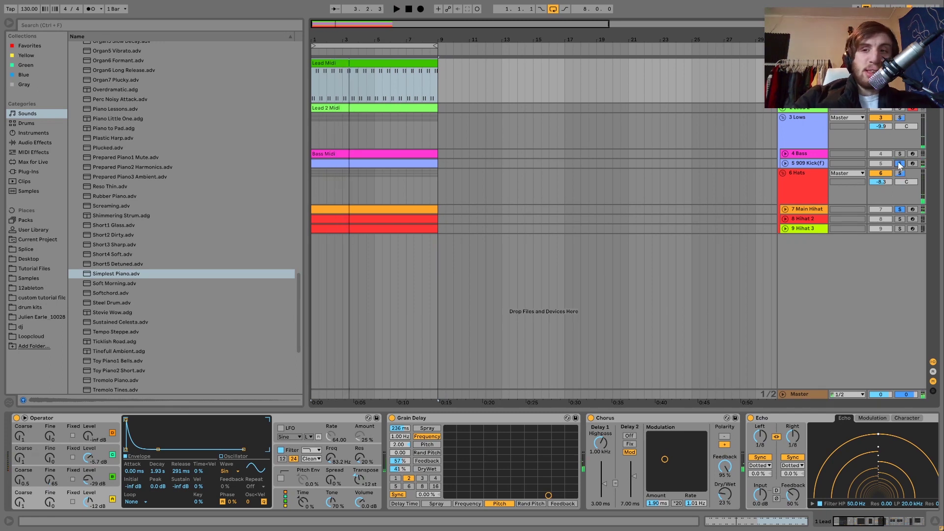
pyautogui.press('space')
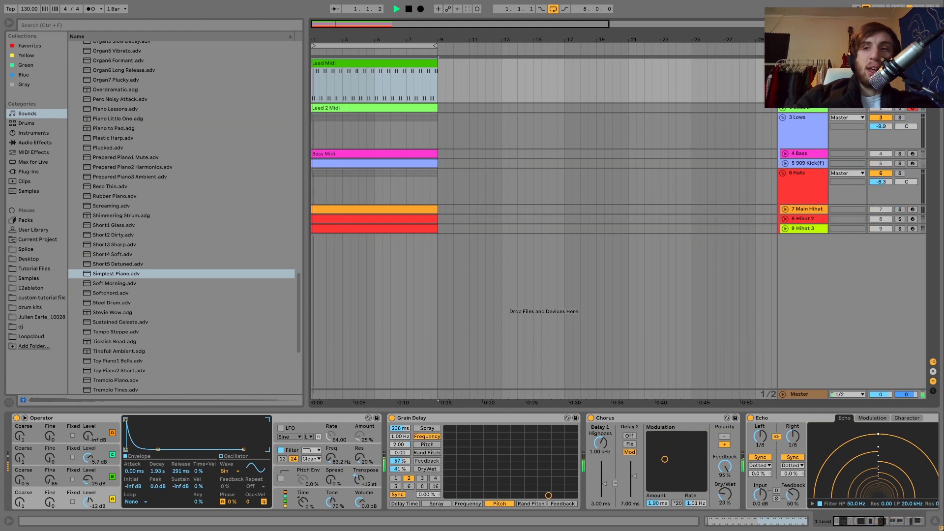
pyautogui.press('space')
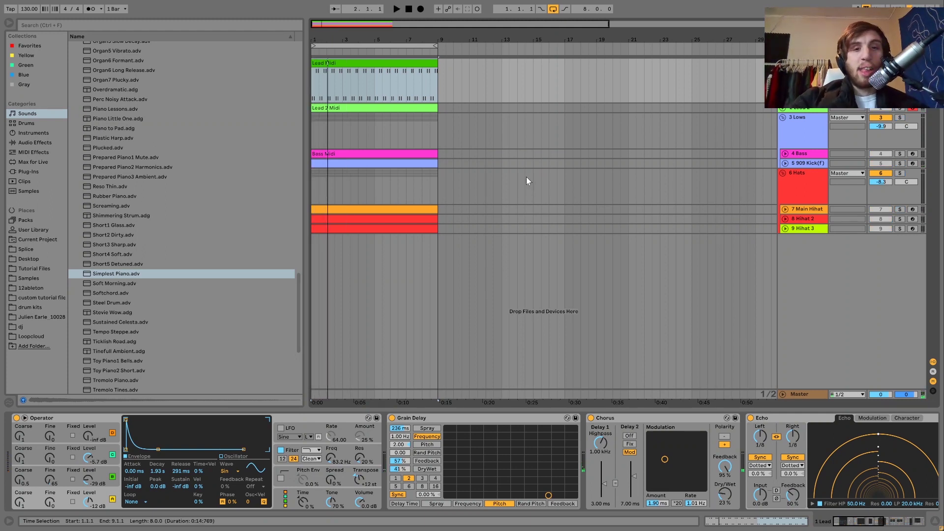
# - Inspect the settings of oscillators B and C in the Lead track's Operator, including oscillator B's fine tuning
pyautogui.click(337, 61)
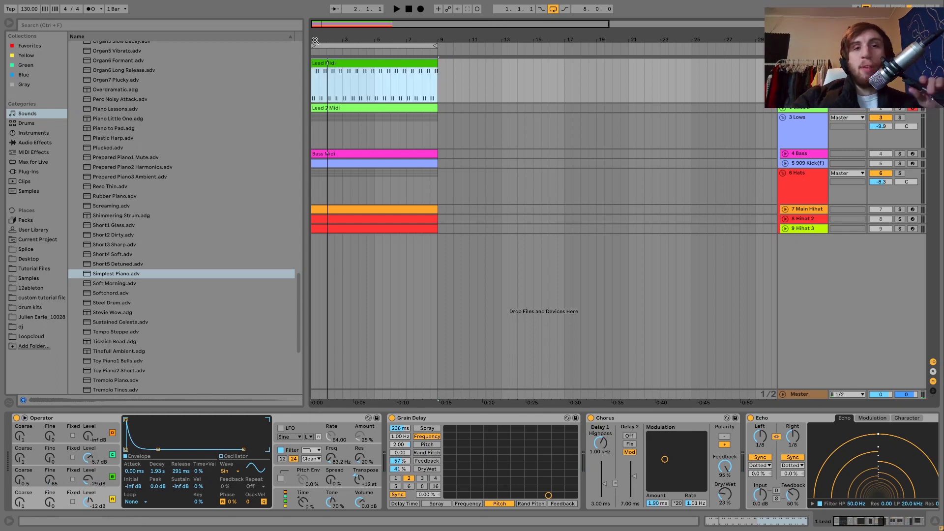
pyautogui.press('z')
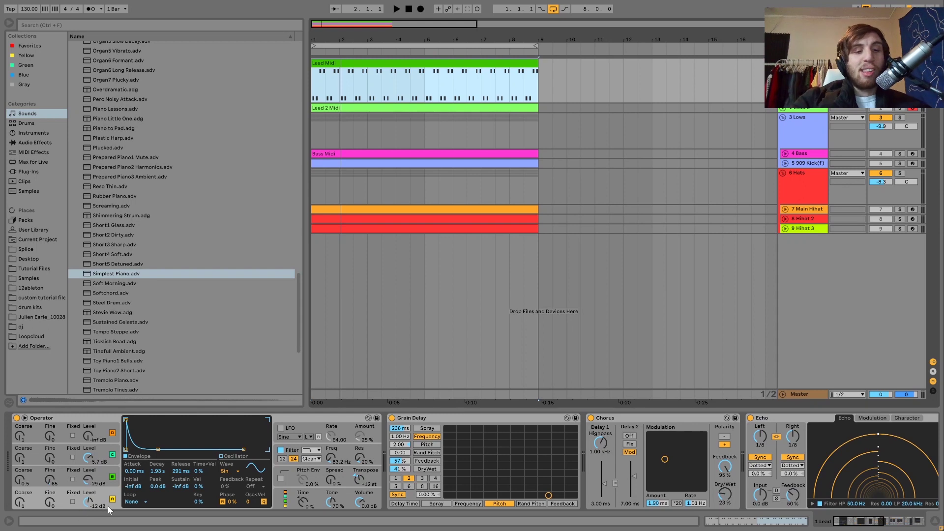
pyautogui.click(101, 479)
pyautogui.click(99, 461)
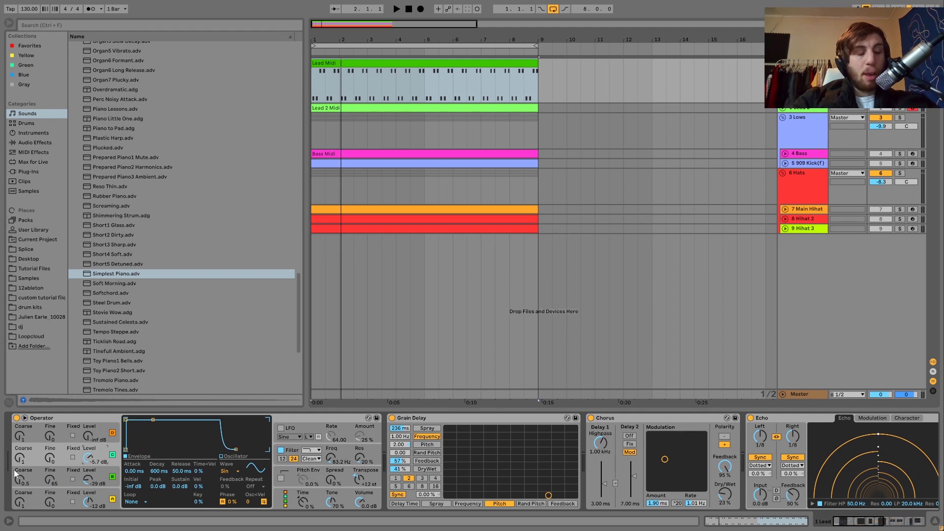
pyautogui.click(49, 480)
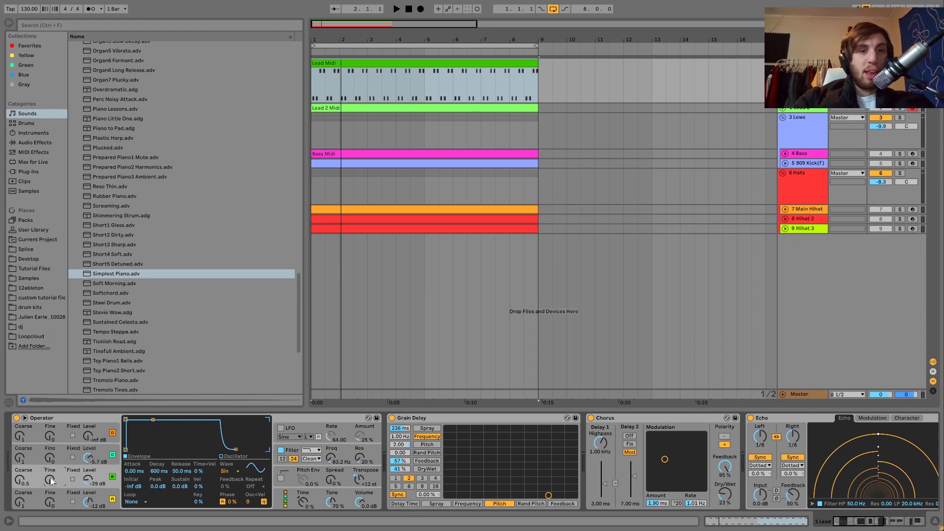
pyautogui.click(316, 406)
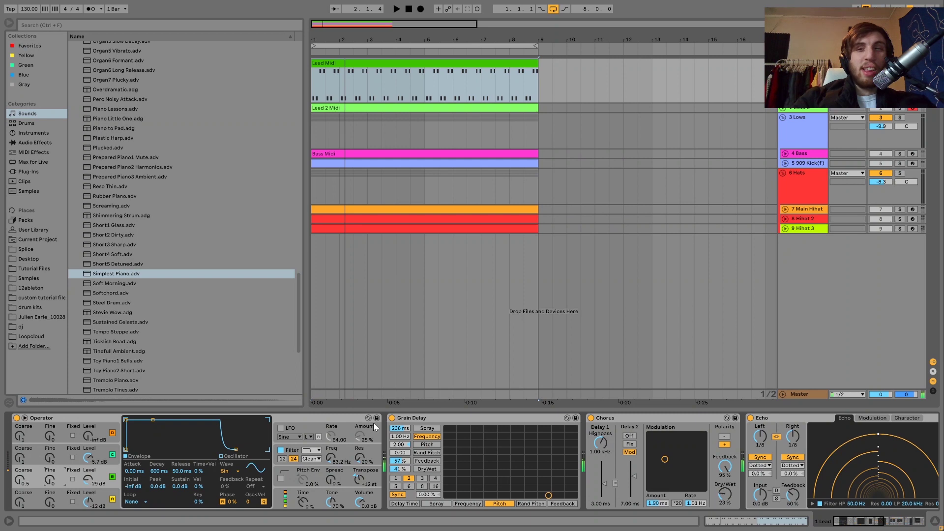
# - Bypass the Lead track's Grain Delay and Chorus, and set Operator's oscillator B fine tuning to 65 while auditioning the lead
pyautogui.click(392, 418)
pyautogui.click(591, 418)
pyautogui.press('space')
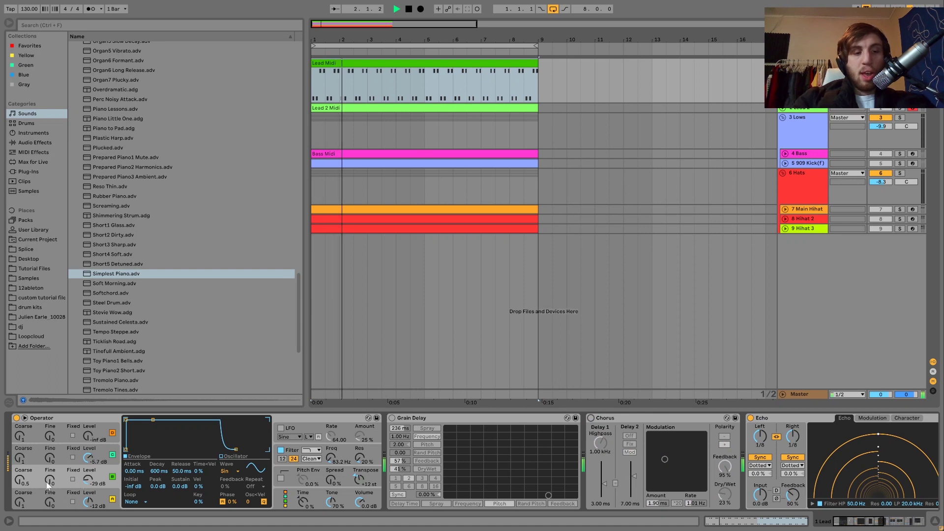
pyautogui.press('space')
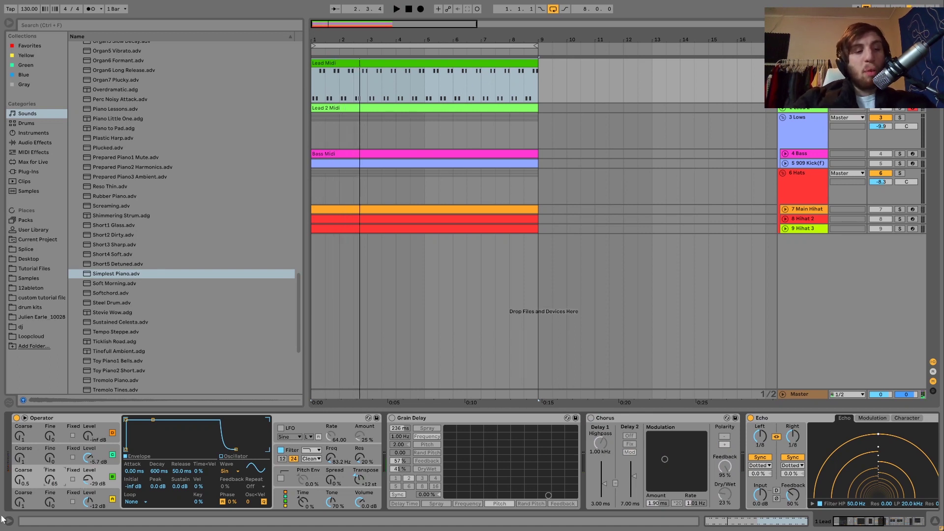
# - Play the dry lead and set the level of Operator's oscillator B to -39 dB
pyautogui.press('space')
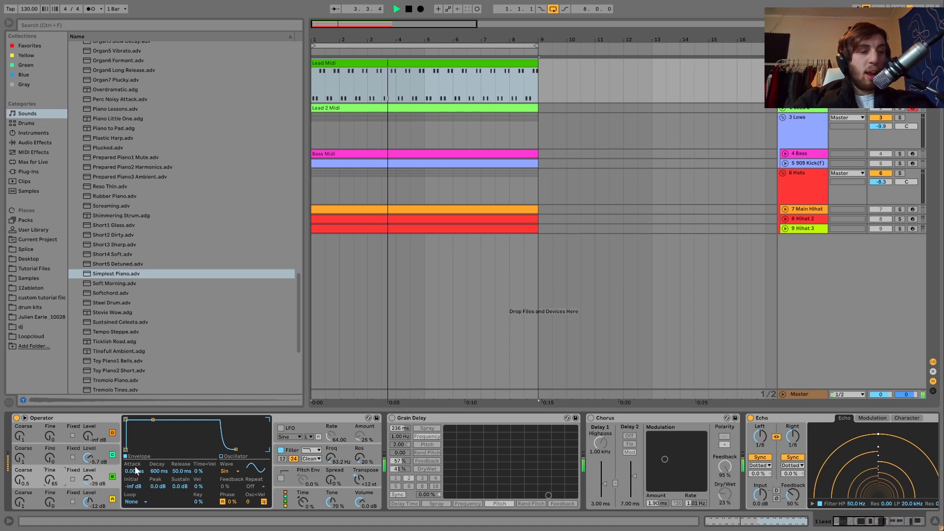
pyautogui.click(105, 453)
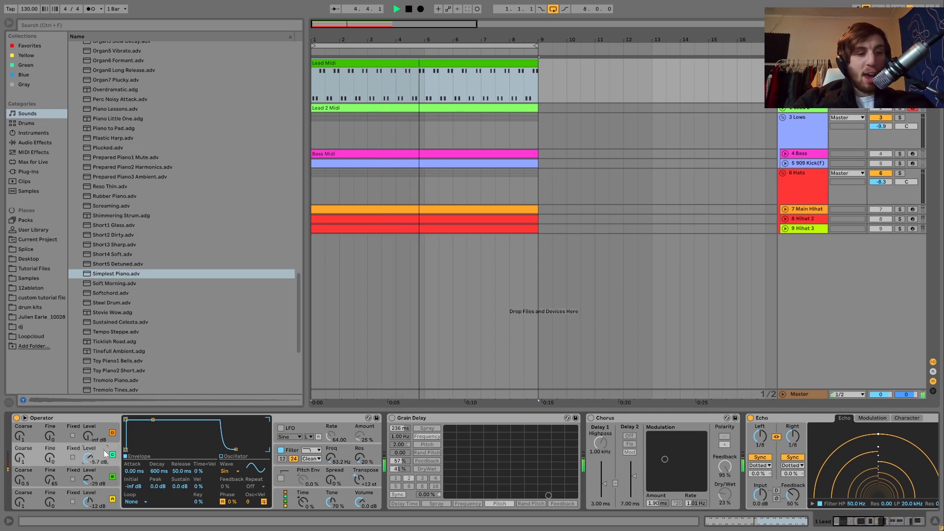
pyautogui.press('space')
# - Show Operator's filter envelope settings and compare the dry lead with the filter off and on
pyautogui.click(292, 453)
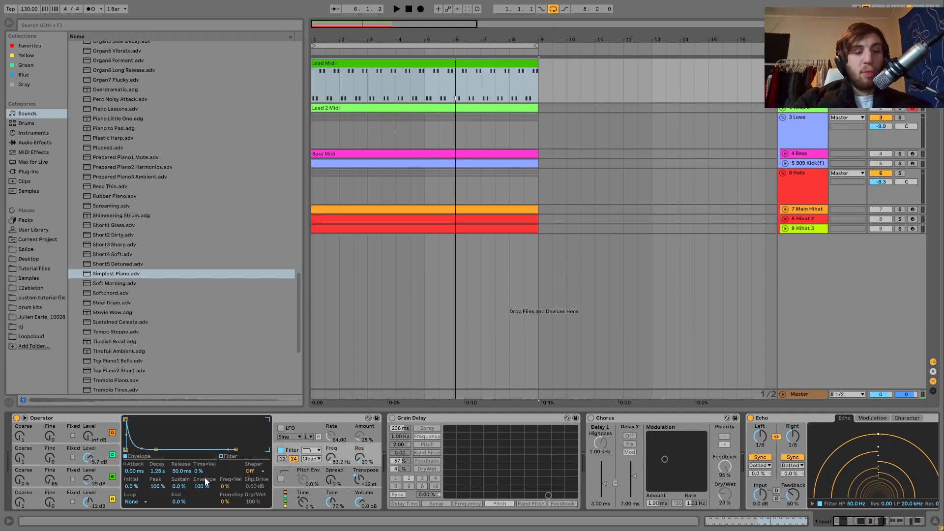
pyautogui.click(282, 451)
pyautogui.press('space')
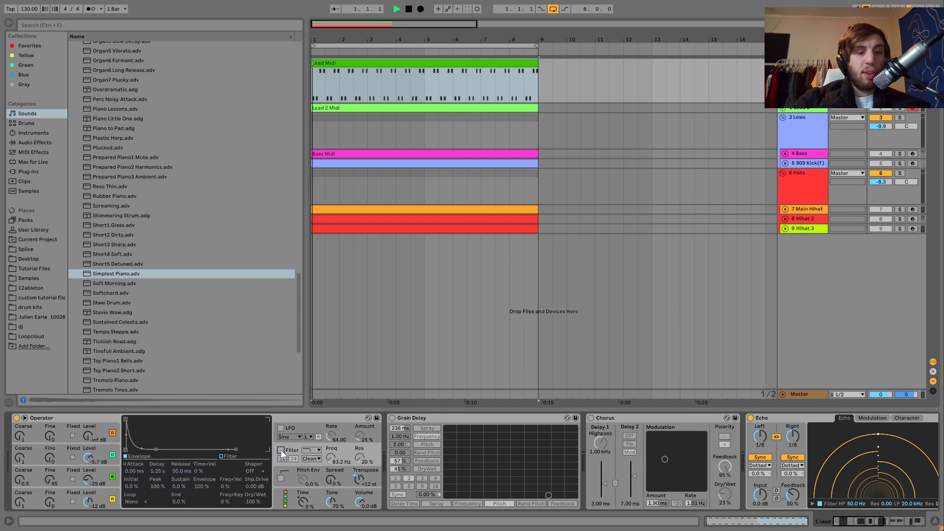
pyautogui.click(282, 450)
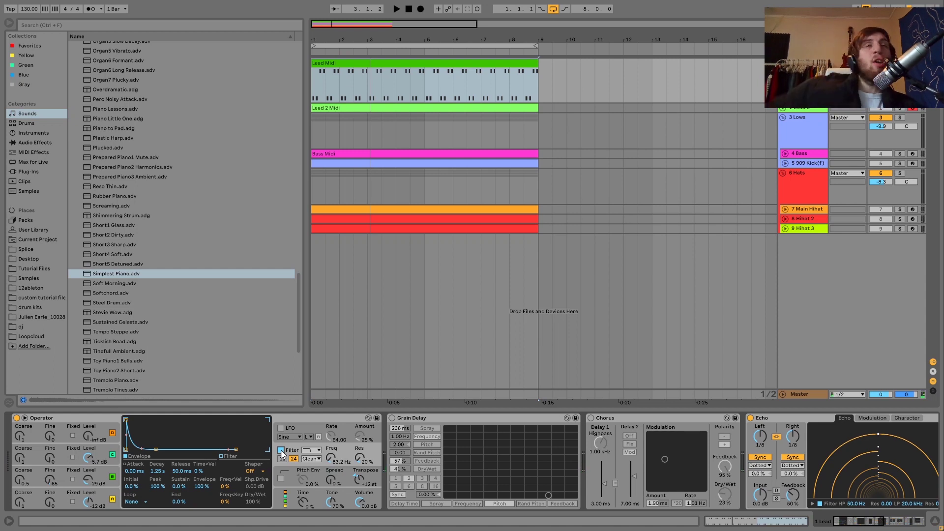
pyautogui.press('space')
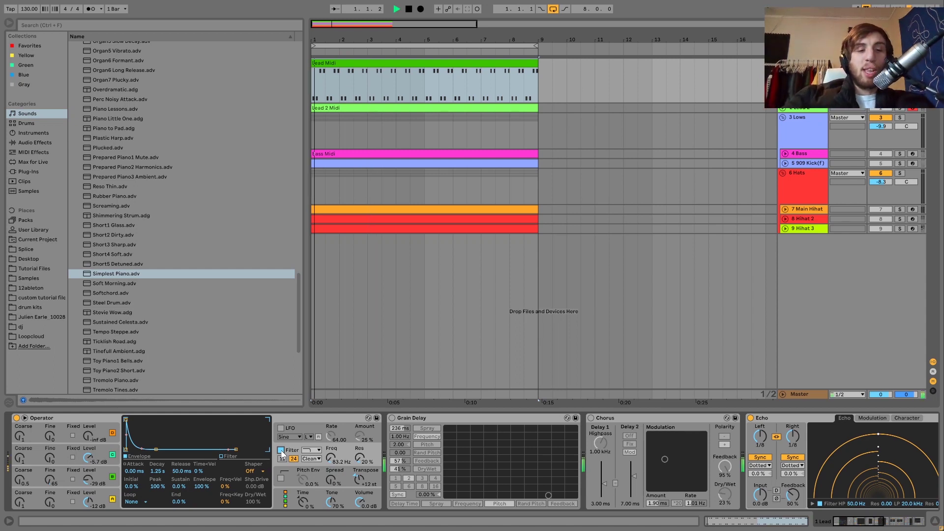
# - Re-enable Grain Delay and Chorus, and audition the lead with Grain Delay's dry/wet raised to 100%
pyautogui.click(392, 418)
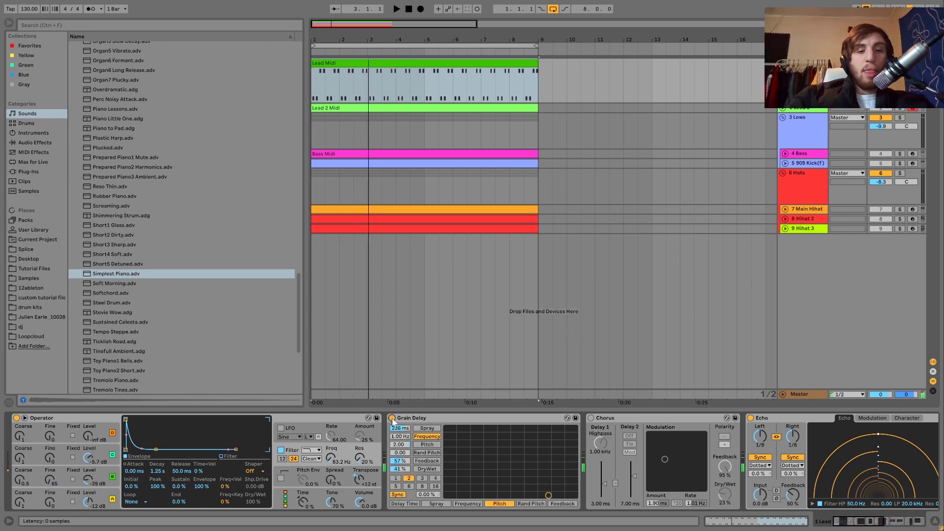
pyautogui.click(590, 417)
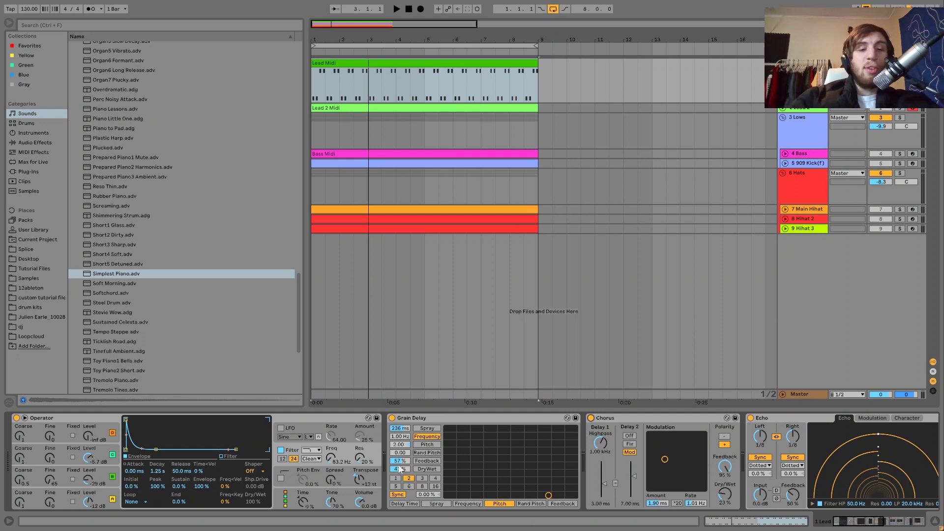
pyautogui.press('space')
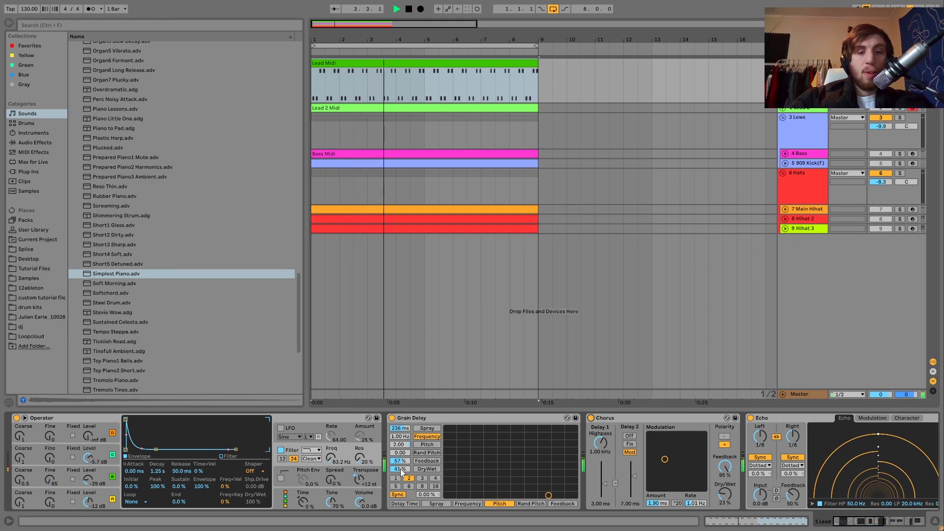
pyautogui.press('space')
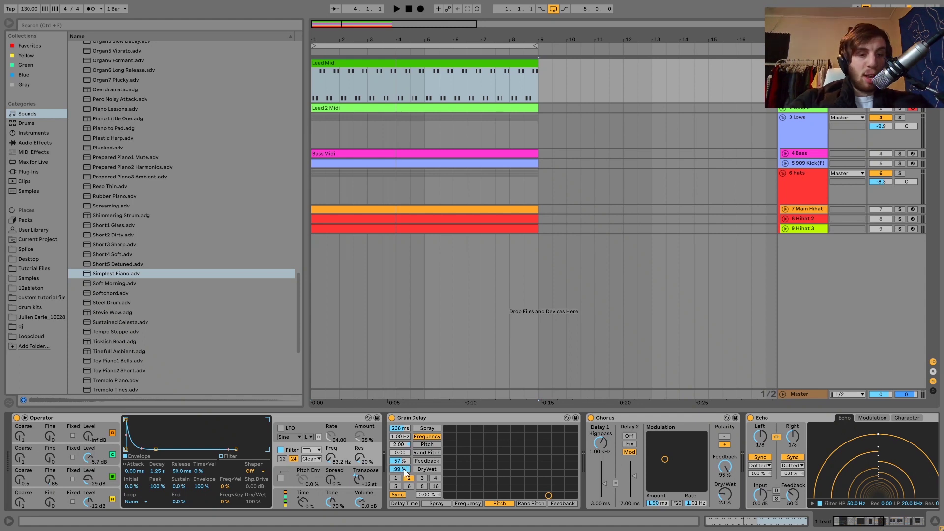
pyautogui.press('space')
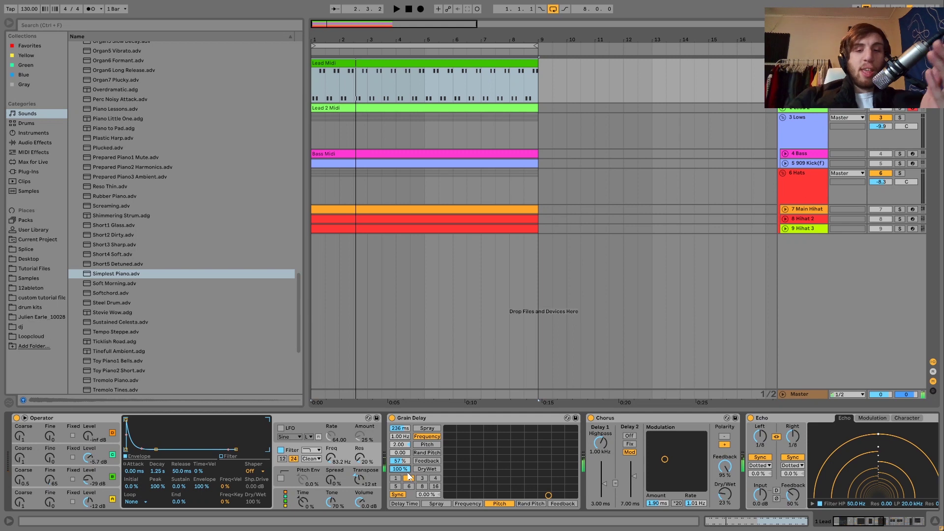
# - Set Grain Delay's dry/wet to 41% and compare the lead with Grain Delay bypassed and enabled
pyautogui.press('space')
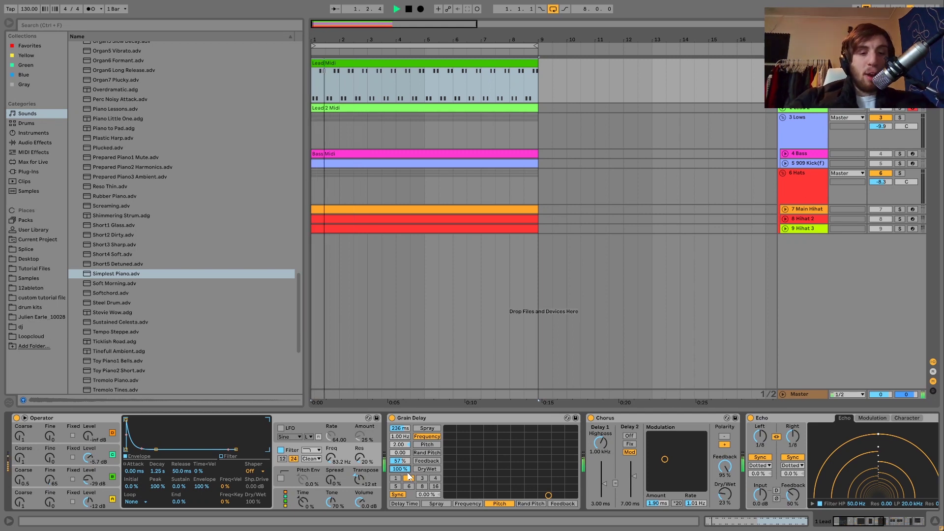
pyautogui.click(392, 419)
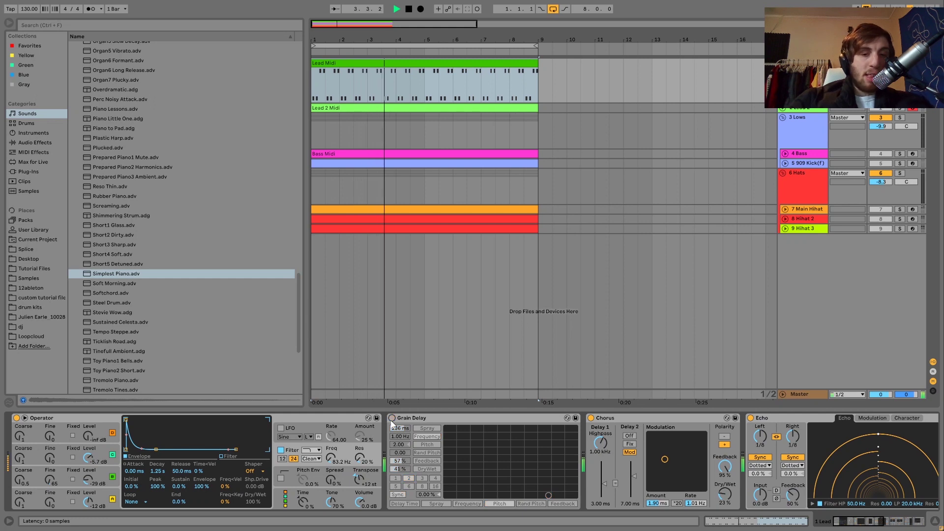
pyautogui.click(393, 418)
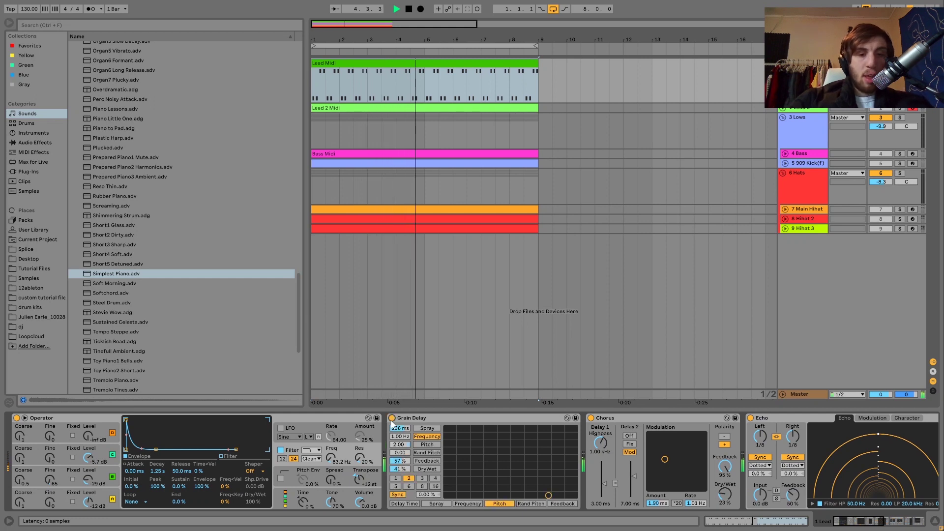
pyautogui.press('space')
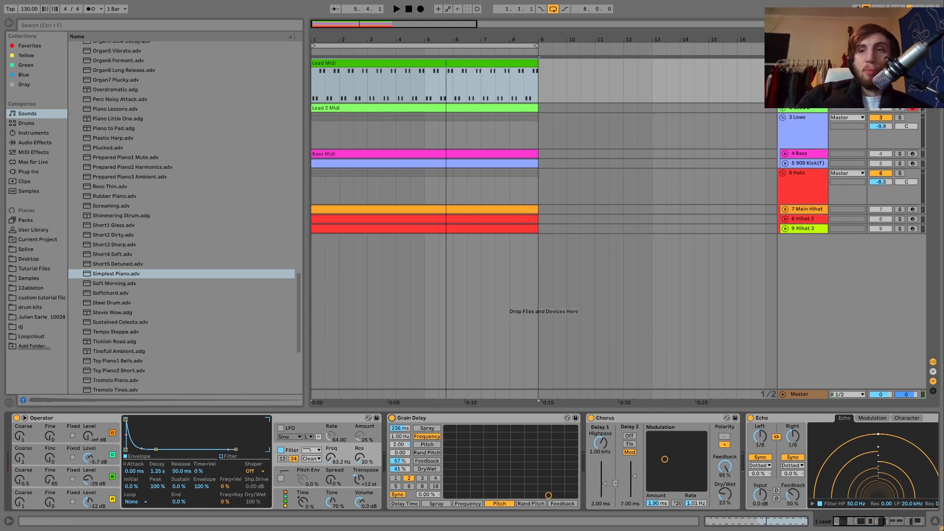
# - Listen to the lead within the full mix of bass, kick and hi-hats, and select the Grain Delay device
pyautogui.press('space')
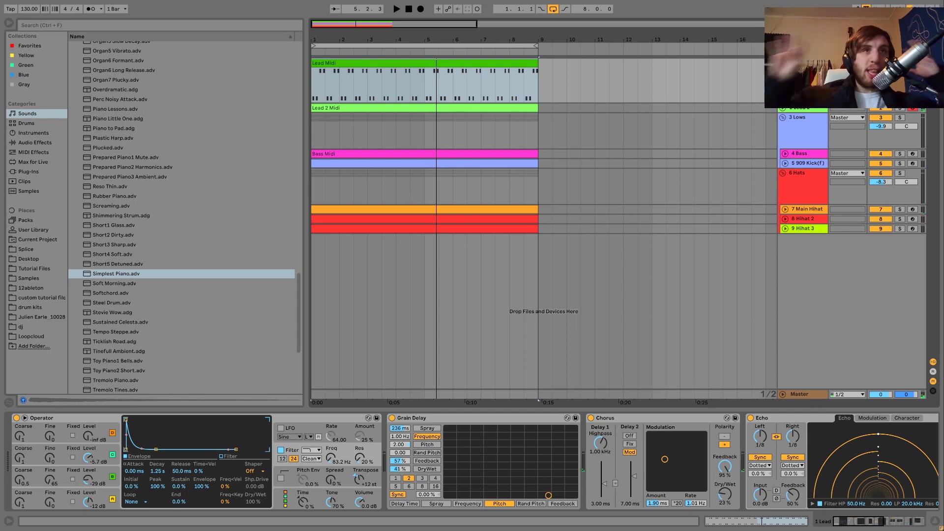
pyautogui.press('space')
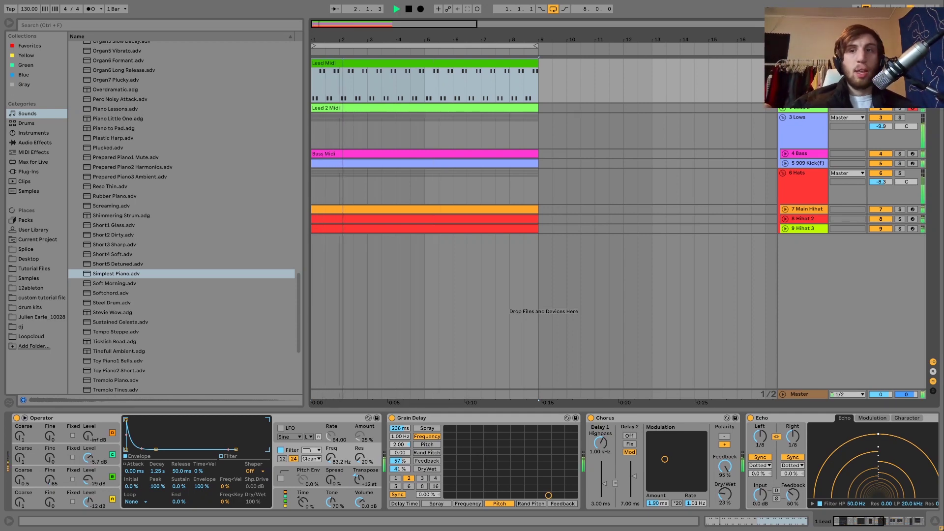
pyautogui.press('space')
pyautogui.click(427, 418)
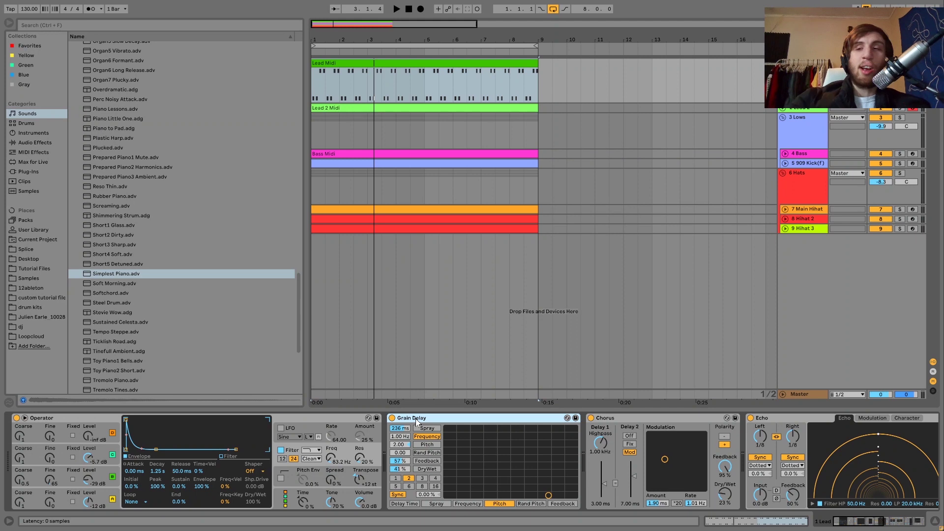
pyautogui.press('space')
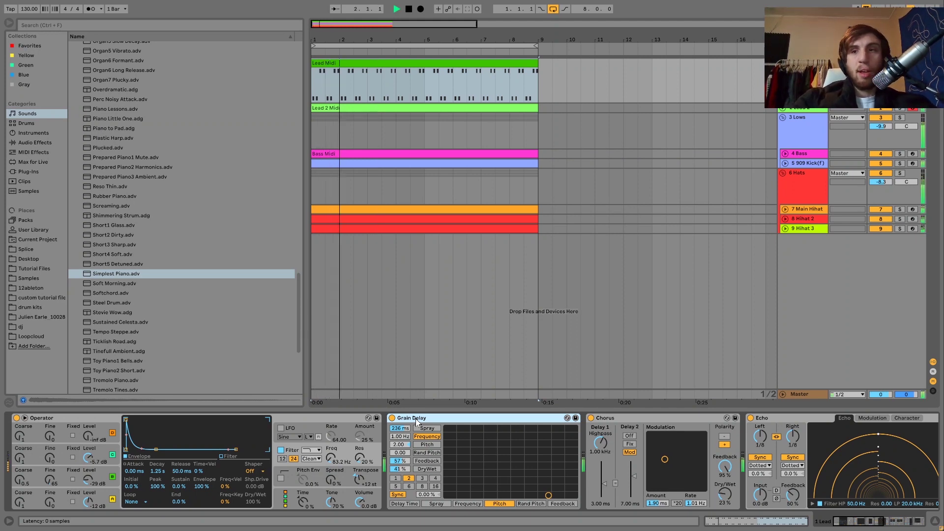
pyautogui.press('space')
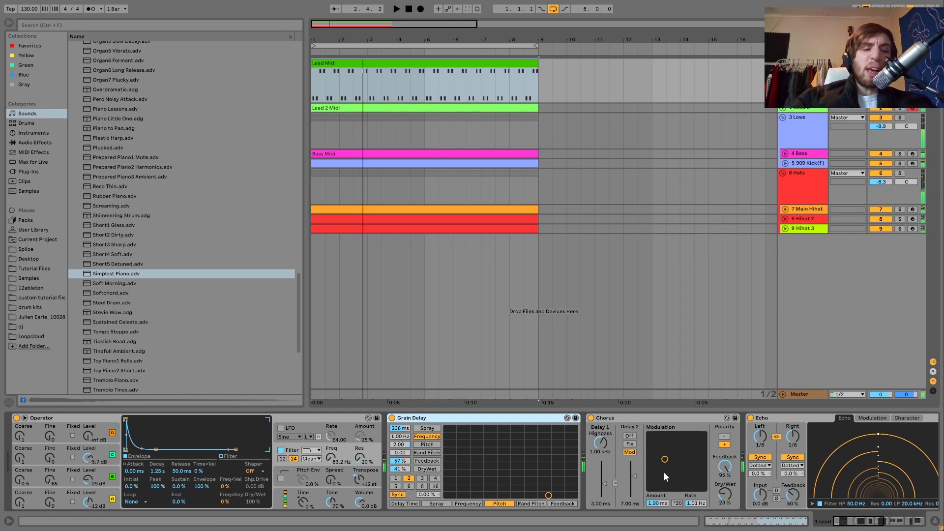
# - Isolate the lead from the other tracks again and bypass its Echo, Reverb, Grain Delay and Chorus
pyautogui.press('space')
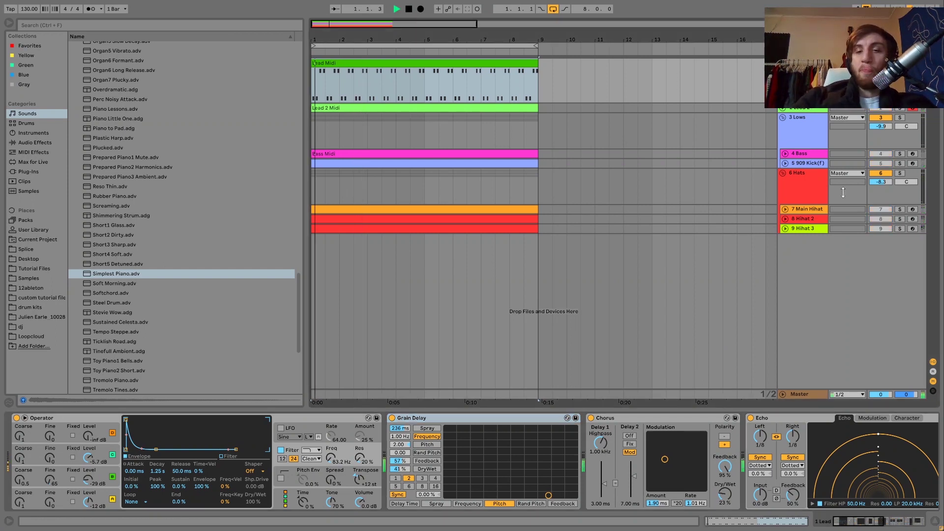
pyautogui.scroll(-3, 568, 448)
pyautogui.press('space')
pyautogui.scroll(-3, 567, 447)
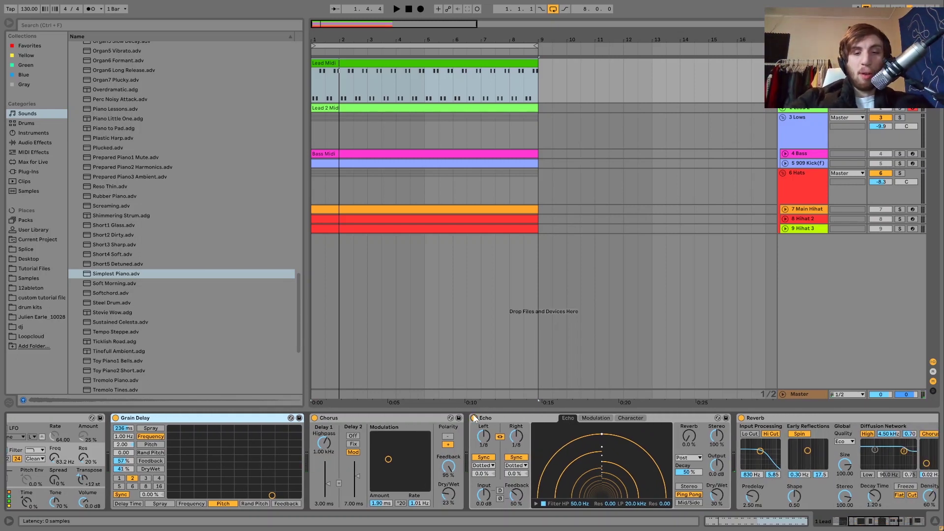
pyautogui.scroll(-5, 474, 414)
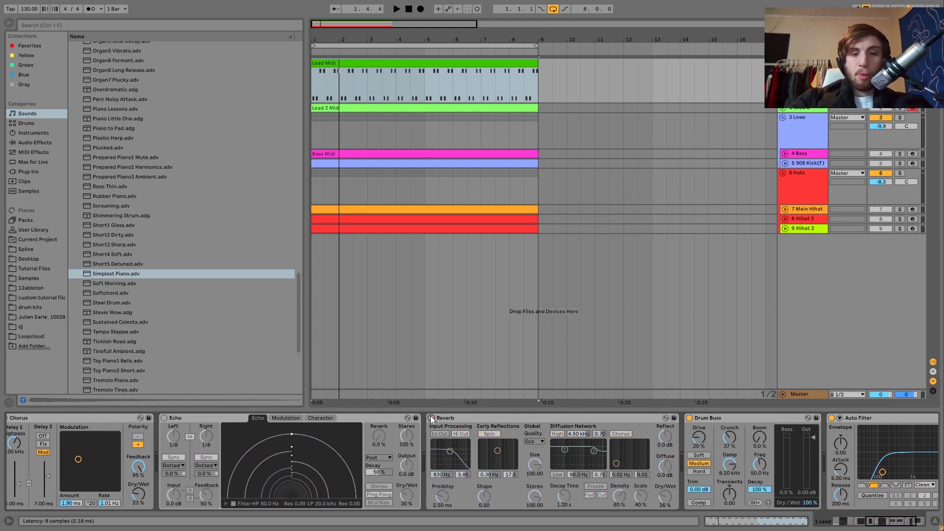
pyautogui.scroll(5, 430, 415)
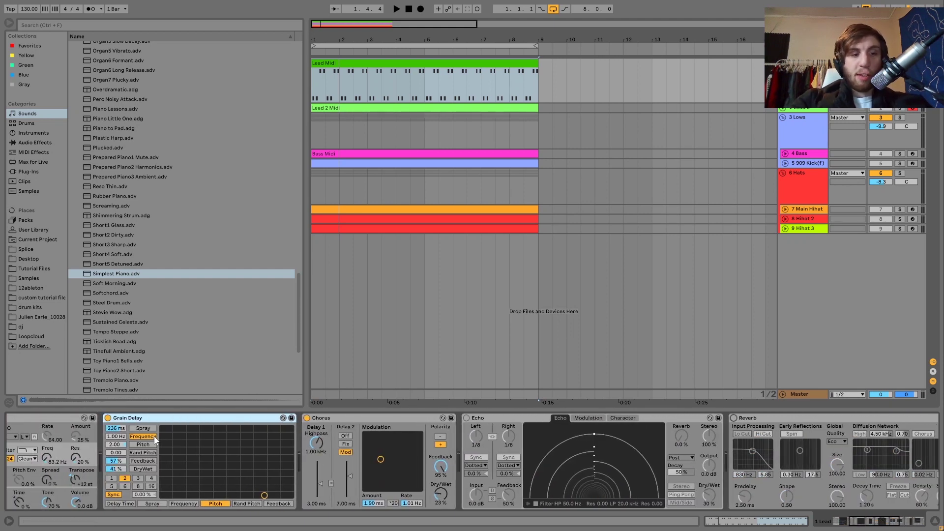
pyautogui.click(107, 417)
pyautogui.click(307, 418)
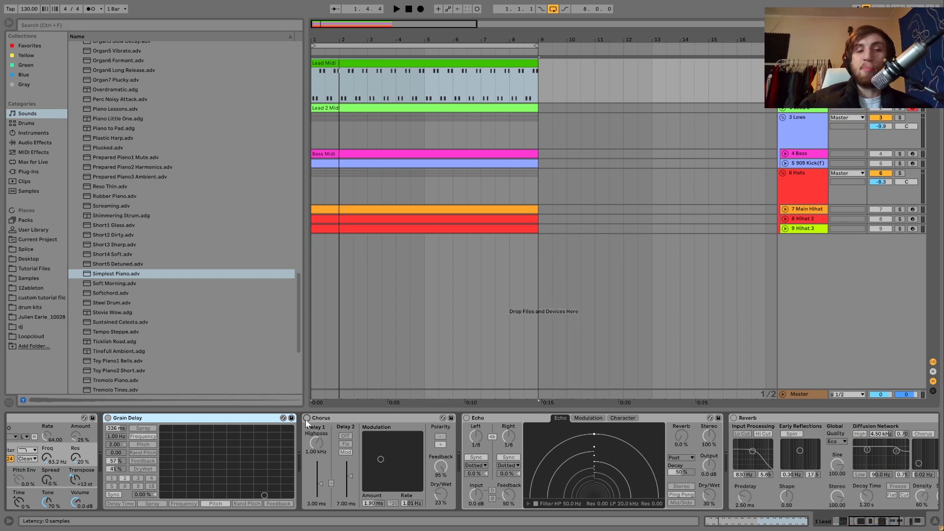
# - Listen to the lead with only Chorus toggled off and on, and examine the Chorus feedback and modulation settings
pyautogui.press('space')
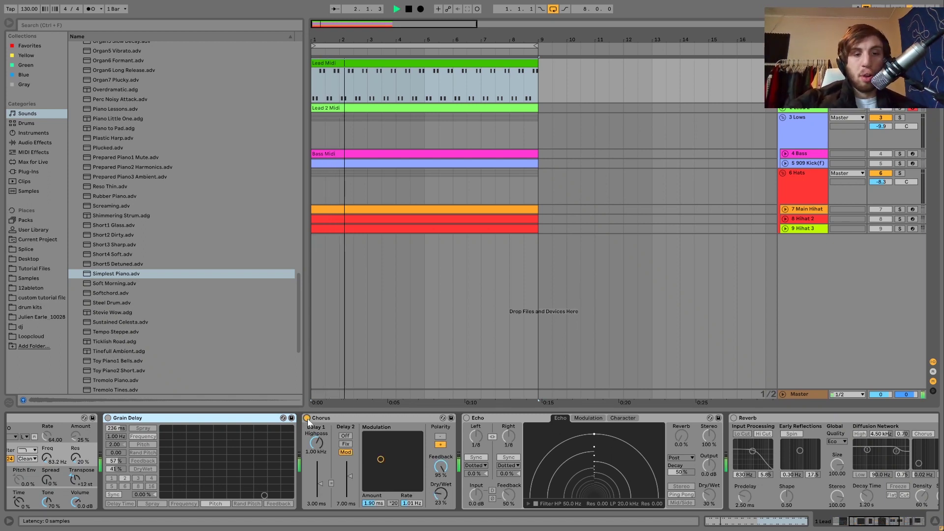
pyautogui.click(307, 418)
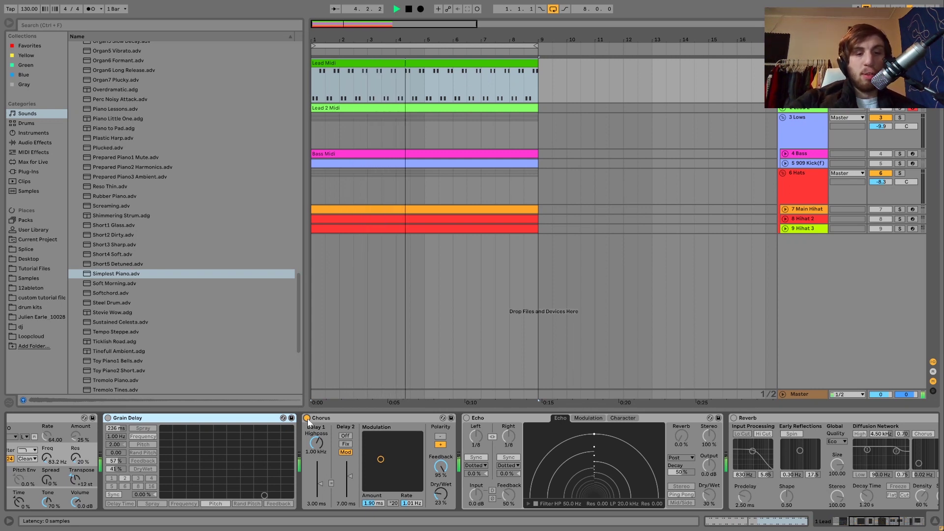
pyautogui.click(442, 475)
pyautogui.press('space')
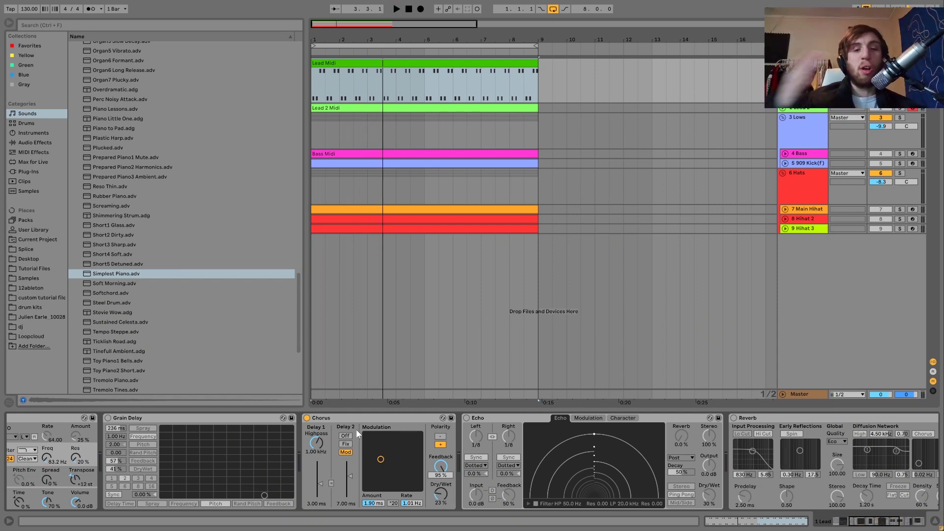
pyautogui.press('space')
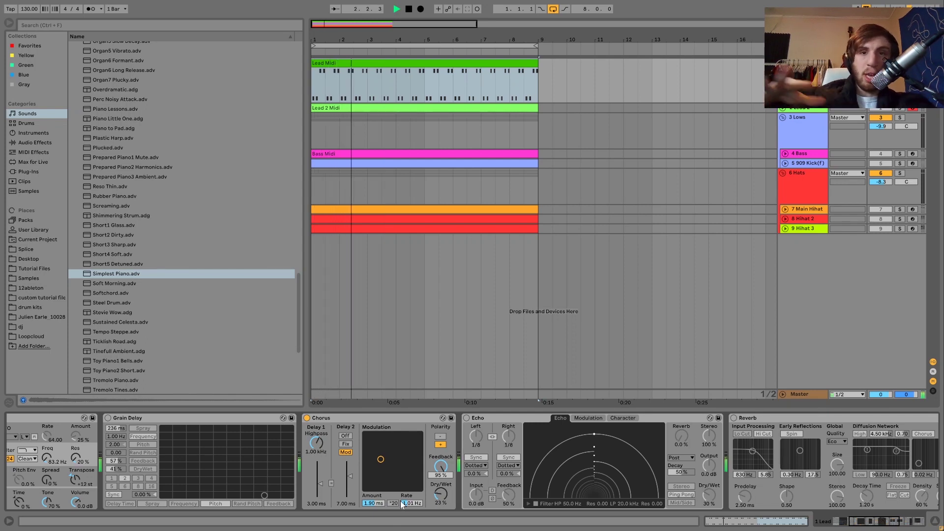
pyautogui.press('space')
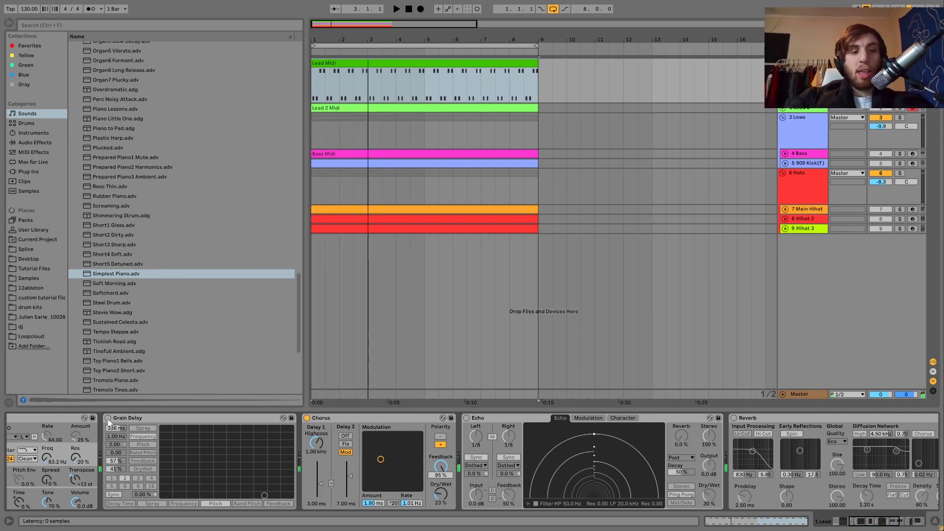
# - Re-enable Grain Delay and compare the lead with Chorus bypassed and enabled, leaving both effects on
pyautogui.click(107, 418)
pyautogui.click(306, 418)
pyautogui.press('space')
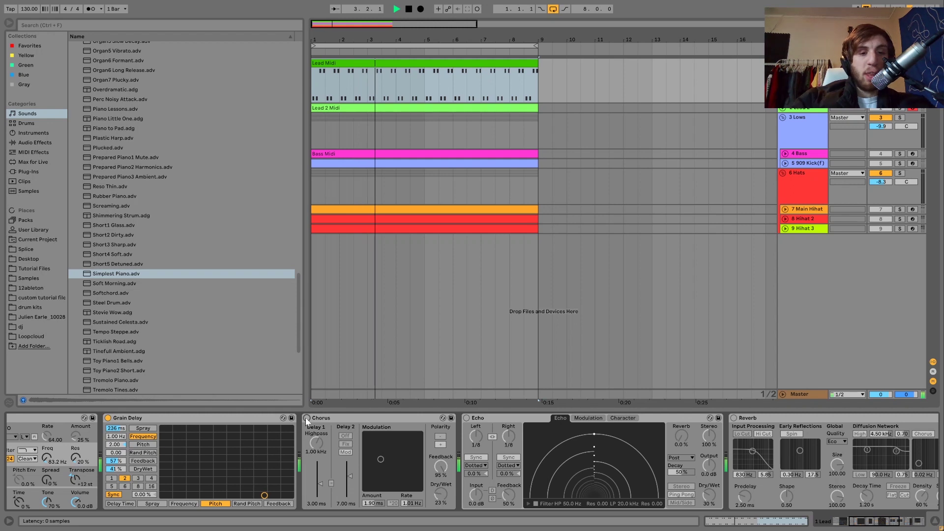
pyautogui.click(306, 418)
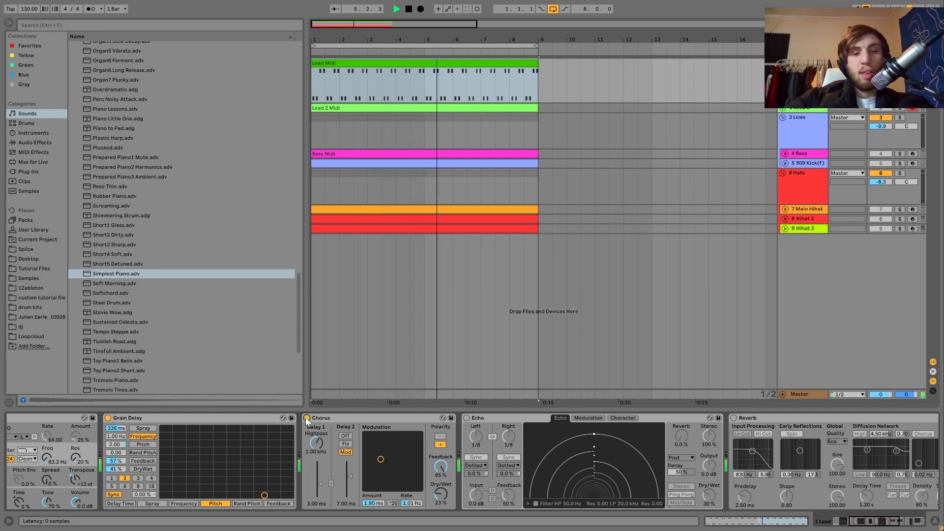
pyautogui.hscroll(3, 306, 418)
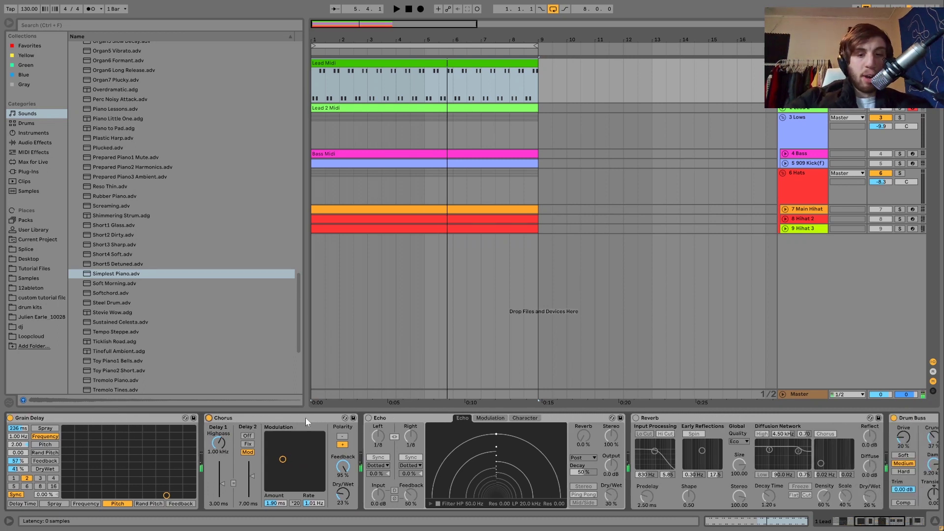
# - Re-enable Echo and Reverb on the lead, and bring Drum Buss and Auto Filter into view
pyautogui.press('0')
pyautogui.hscroll(4, 370, 419)
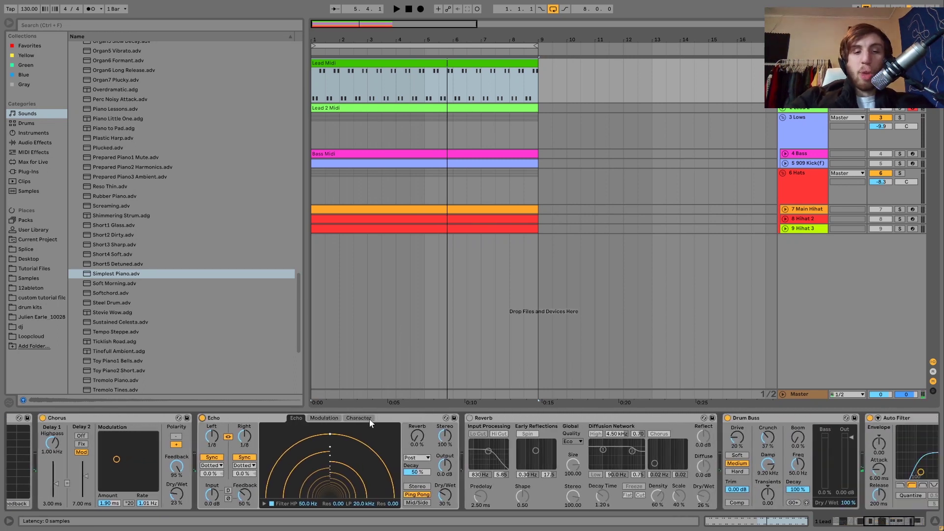
pyautogui.click(433, 418)
pyautogui.hscroll(2, 433, 422)
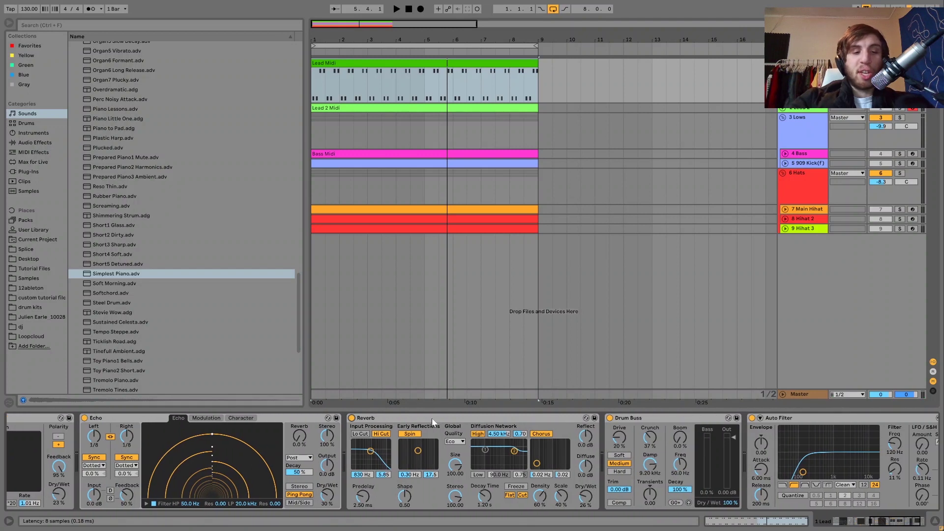
pyautogui.hscroll(2, 344, 453)
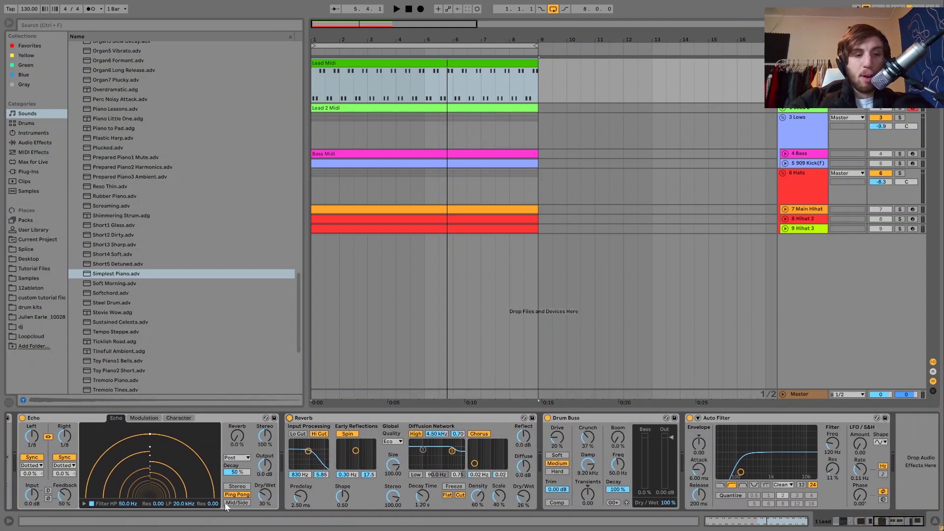
pyautogui.hscroll(1, 260, 434)
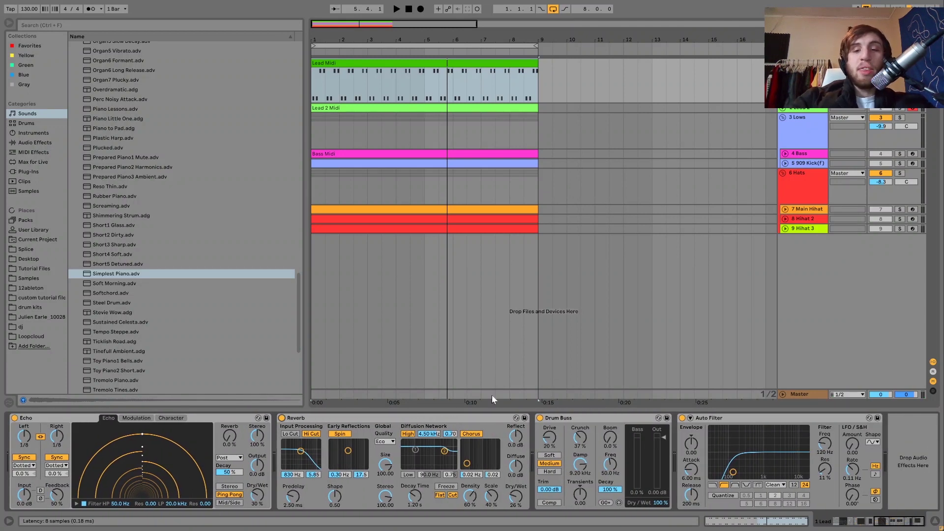
# - Compare the lead with Drum Buss bypassed and enabled, and listen to it within the full mix
pyautogui.press('space')
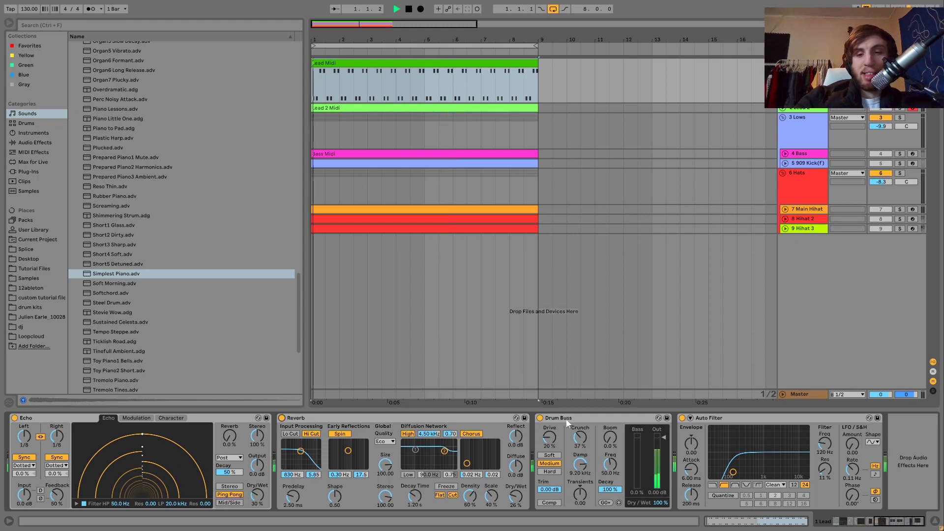
pyautogui.click(540, 418)
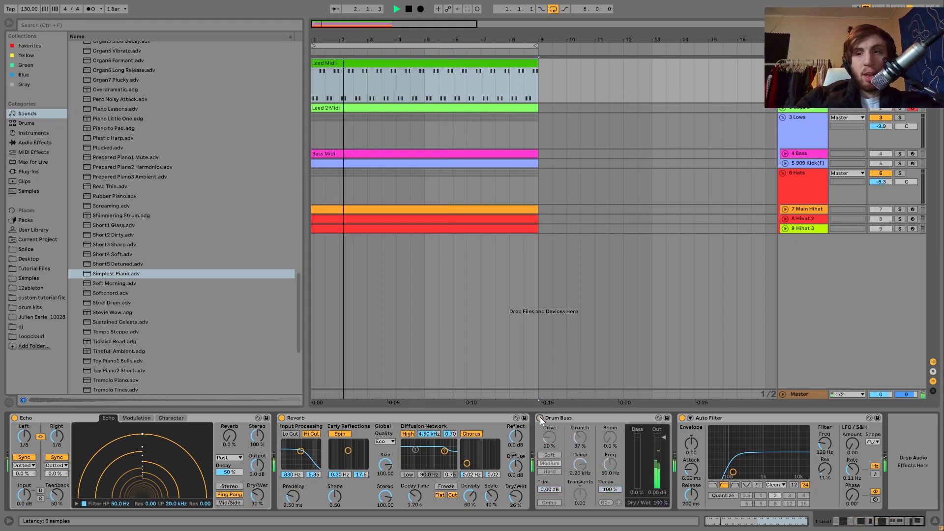
pyautogui.click(540, 418)
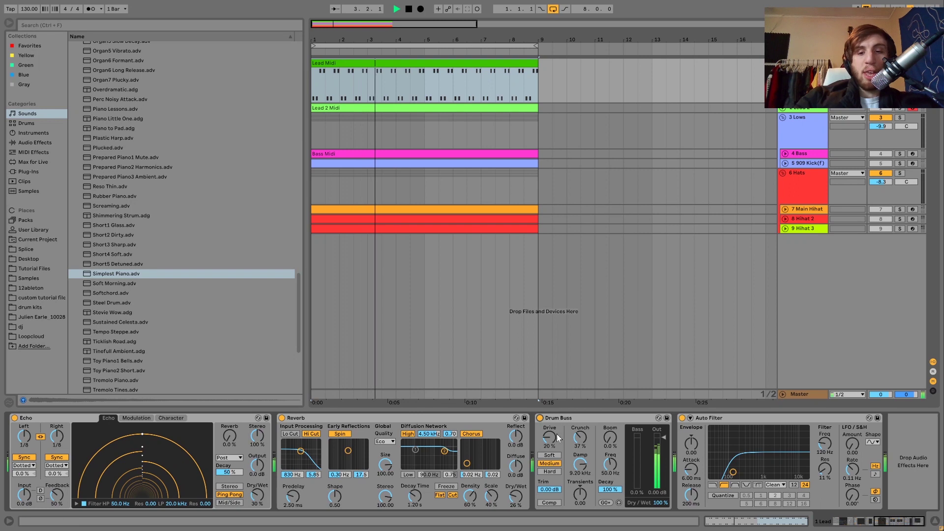
pyautogui.press('space')
pyautogui.press('space')
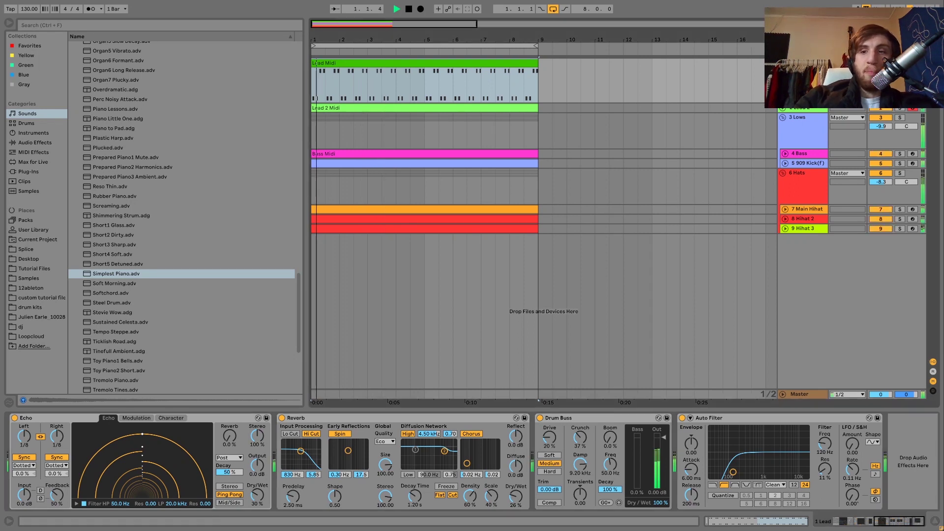
pyautogui.press('space')
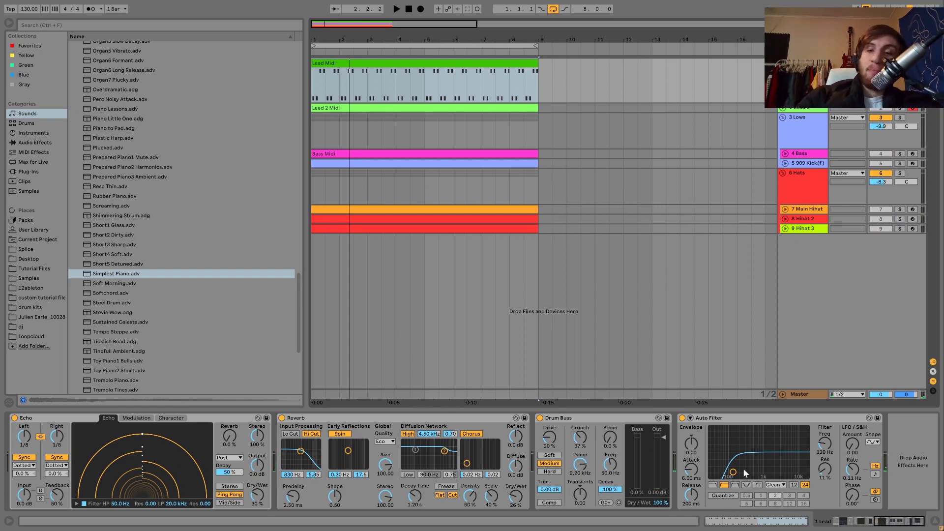
# - Review the lead's complete effect chain from Grain Delay through to Auto Filter
pyautogui.hscroll(-10, 726, 465)
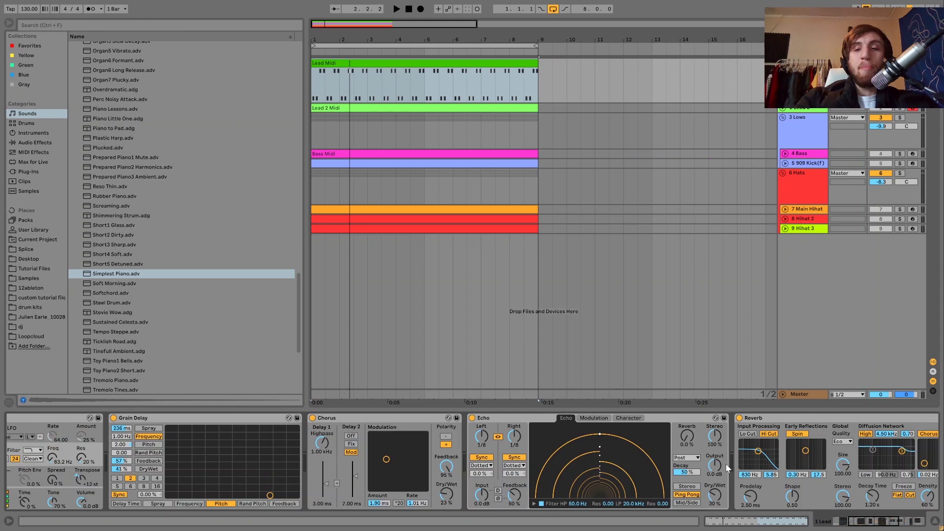
pyautogui.hscroll(10, 727, 464)
pyautogui.hscroll(-6, 558, 463)
pyautogui.hscroll(10, 556, 456)
pyautogui.hscroll(-5, 556, 455)
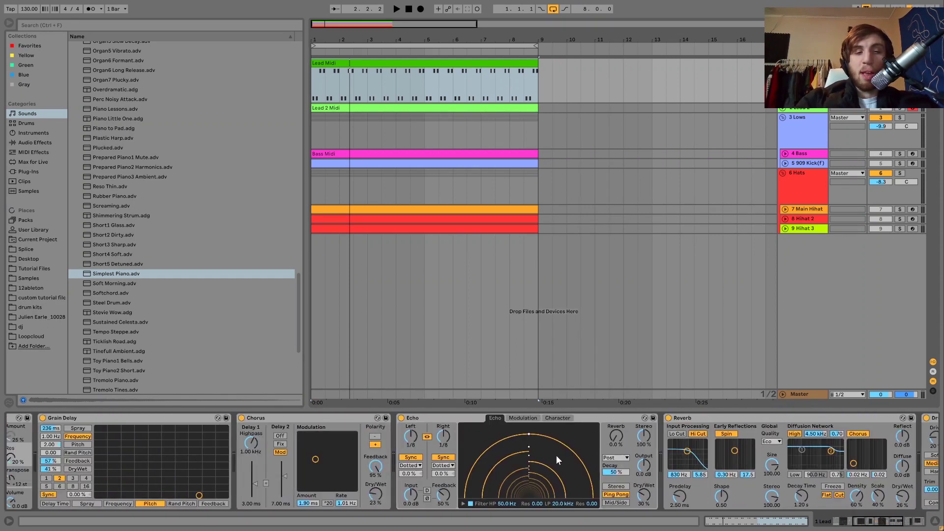
pyautogui.hscroll(5, 344, 482)
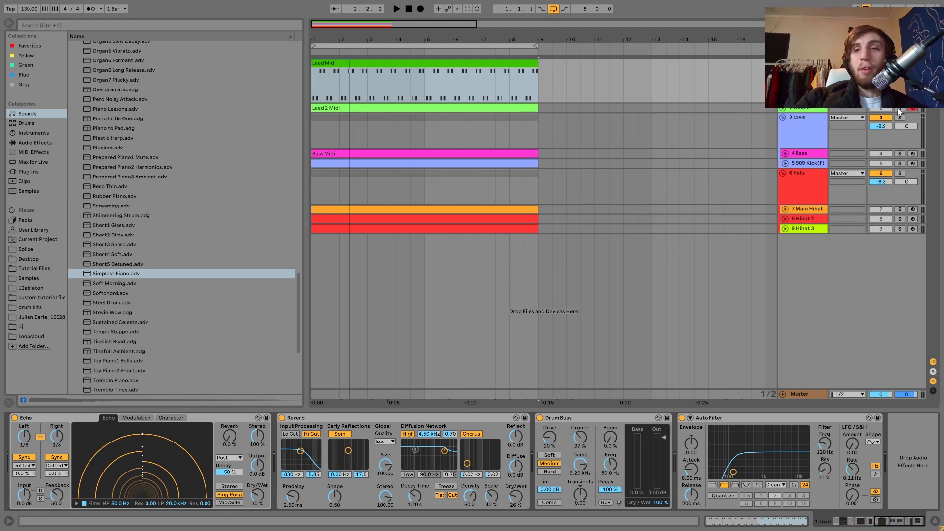
# - Unfold the Lead 2 track, select its clip and listen to the track in solo
pyautogui.click(503, 110)
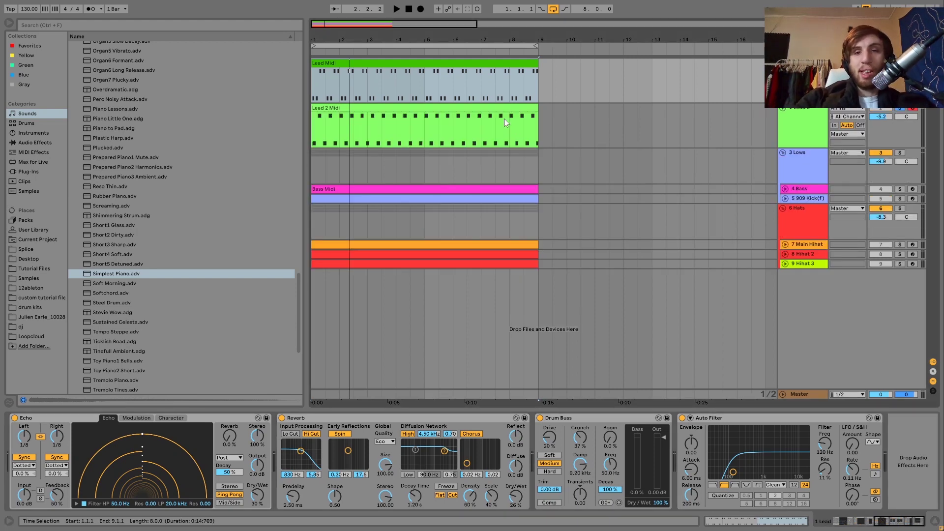
pyautogui.click(504, 119)
pyautogui.press('space')
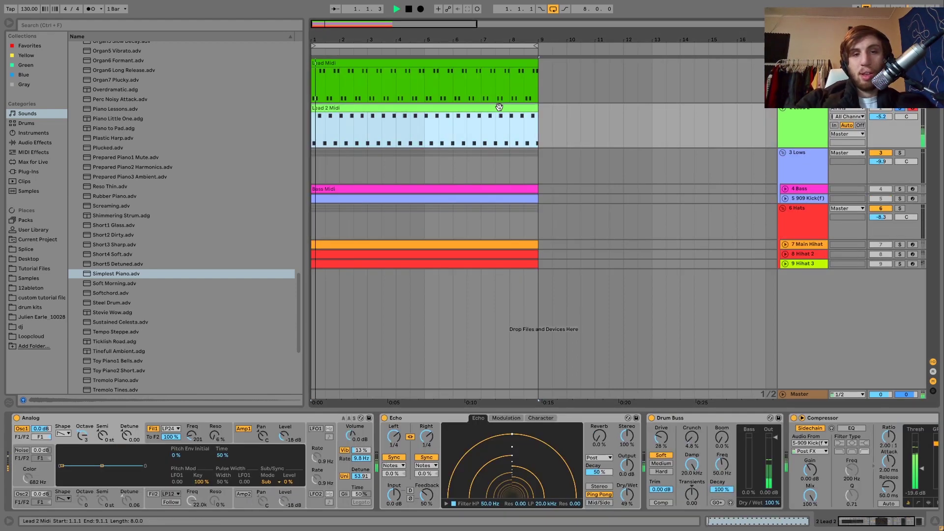
pyautogui.click(799, 127)
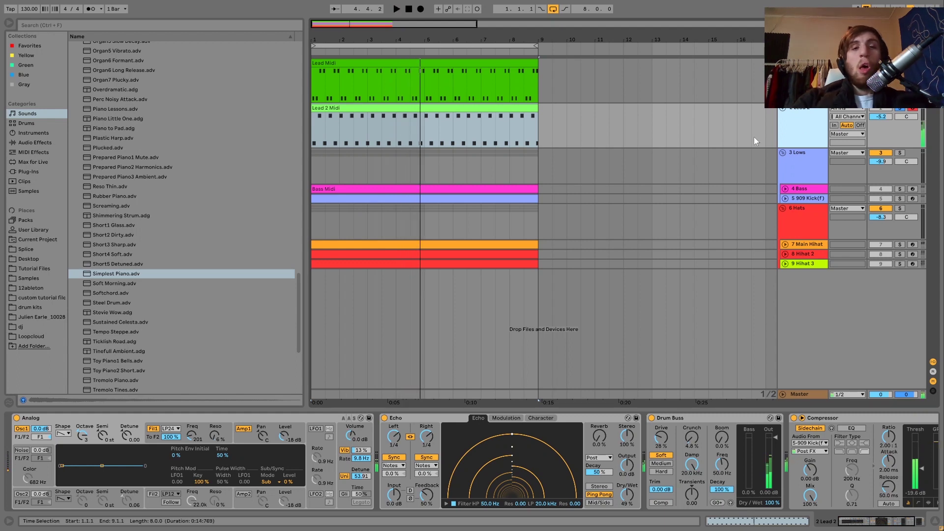
# - Open the Lead 2 MIDI clip and examine its note pattern while listening to it in solo
pyautogui.doubleClick(450, 107)
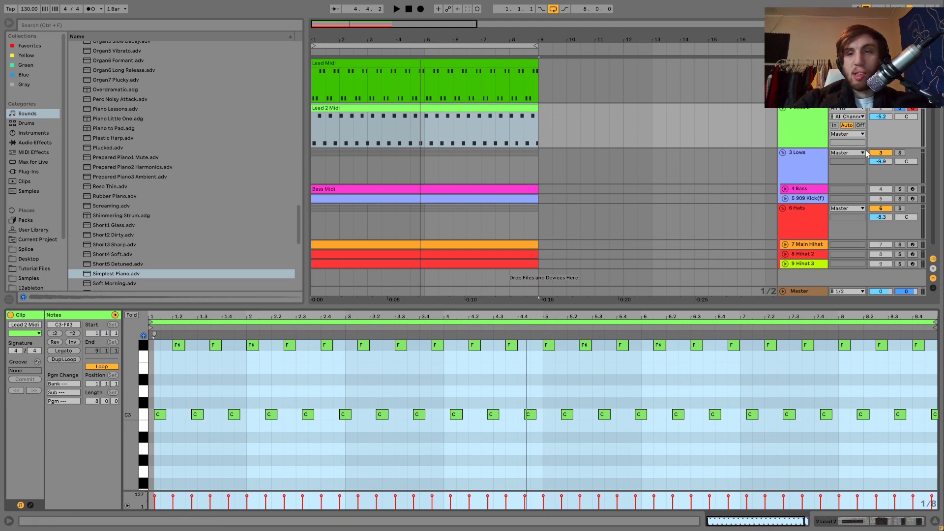
pyautogui.press('space')
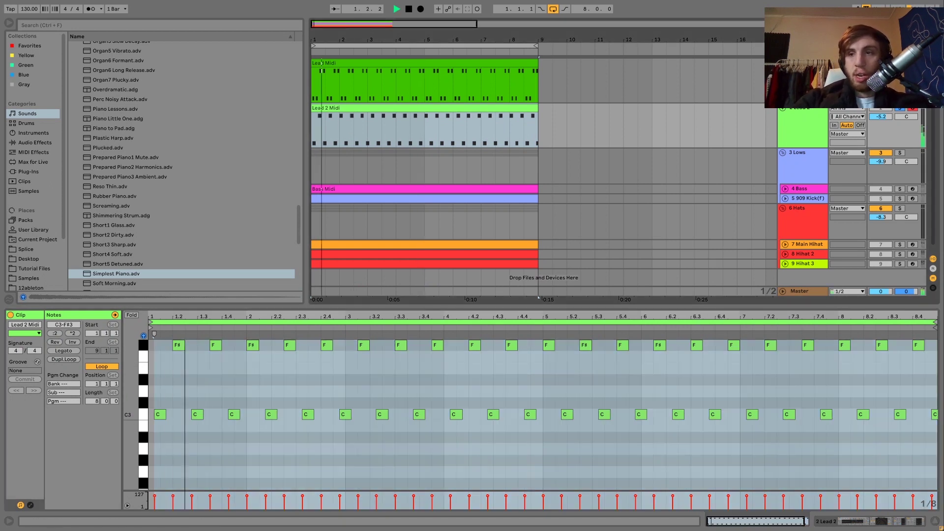
pyautogui.click(817, 112)
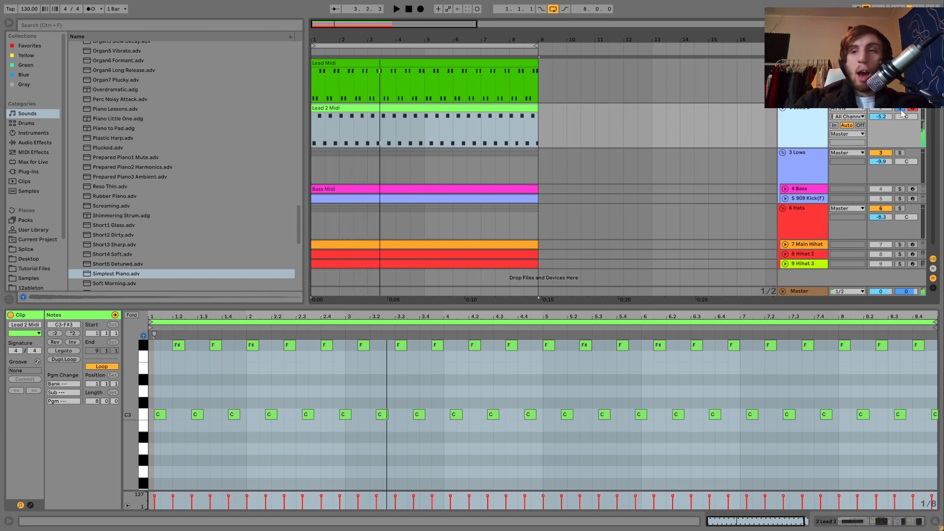
pyautogui.click(901, 108)
pyautogui.click(805, 119)
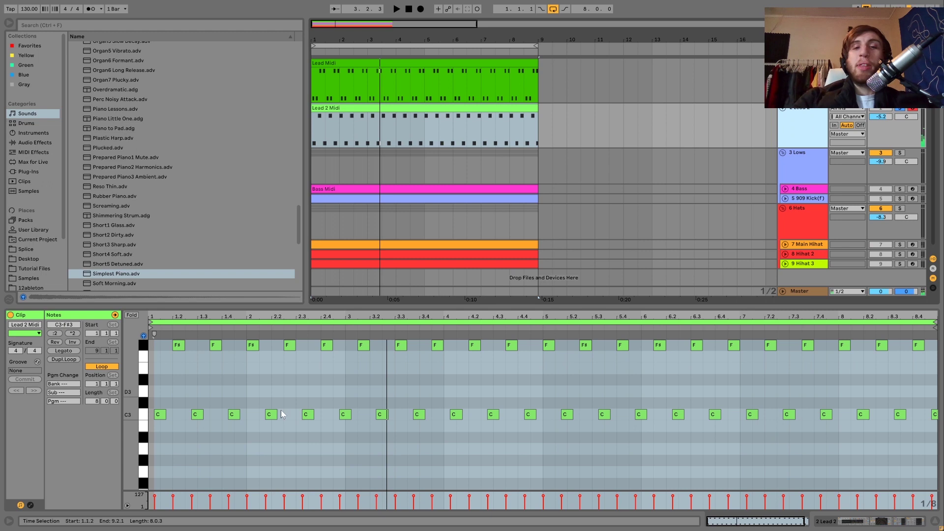
# - Show the Lead 2 device chain with Analog, Echo, Drum Buss and Compressor, and play the track in solo
pyautogui.click(798, 139)
pyautogui.press('space')
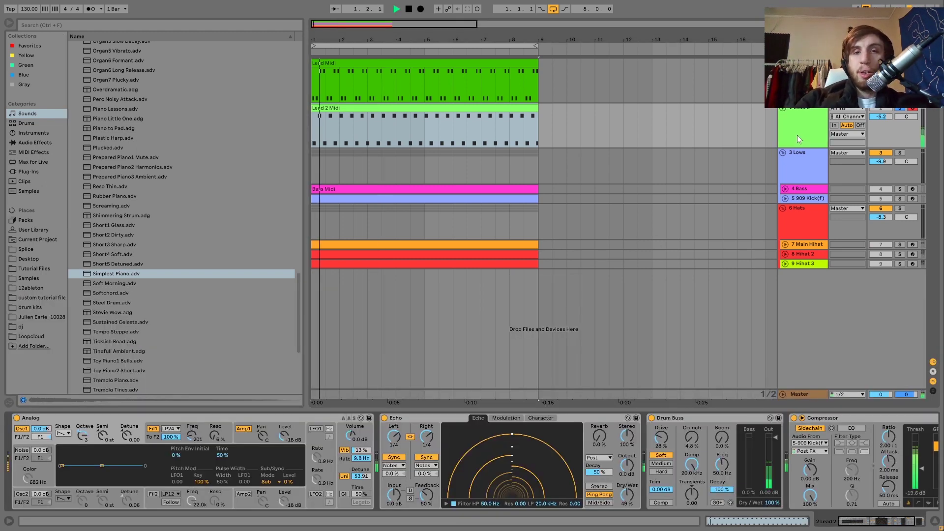
pyautogui.press('space')
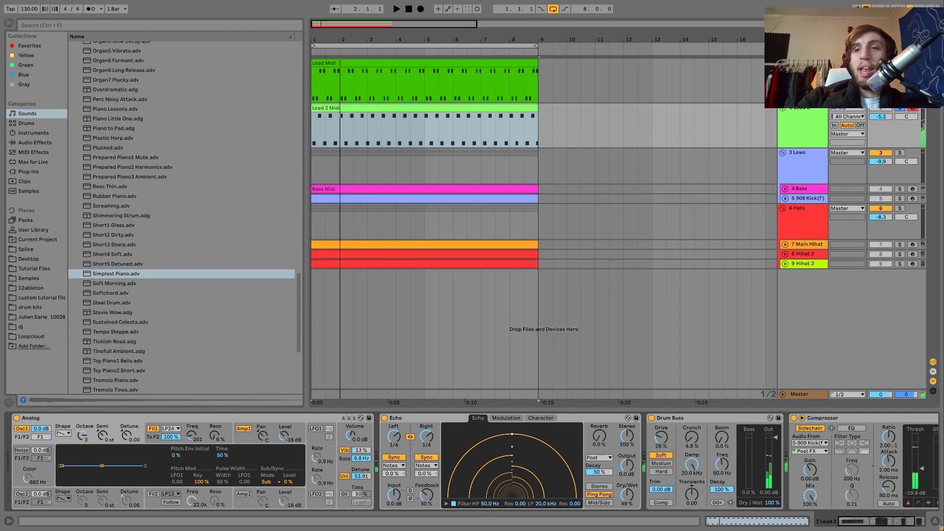
# - Turn off solo on Lead 2 and listen to how it supports the full mix
pyautogui.click(902, 112)
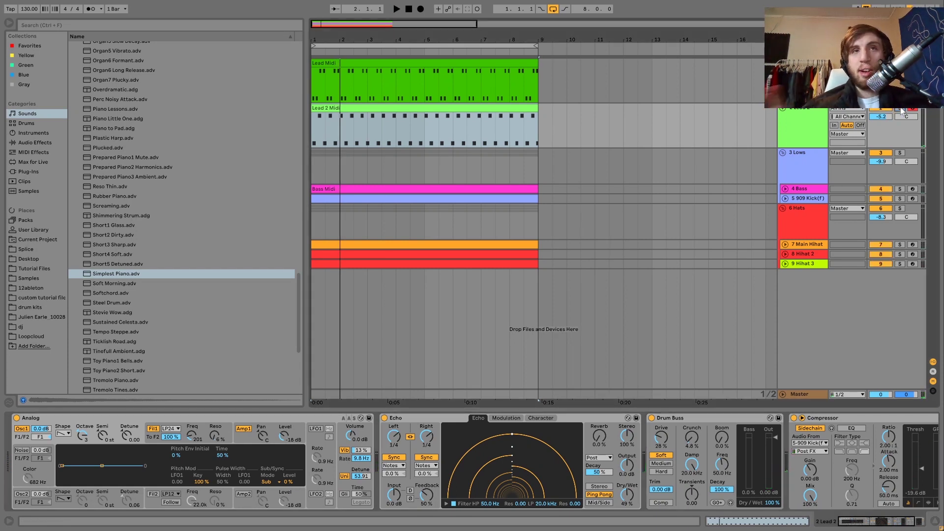
pyautogui.press('space')
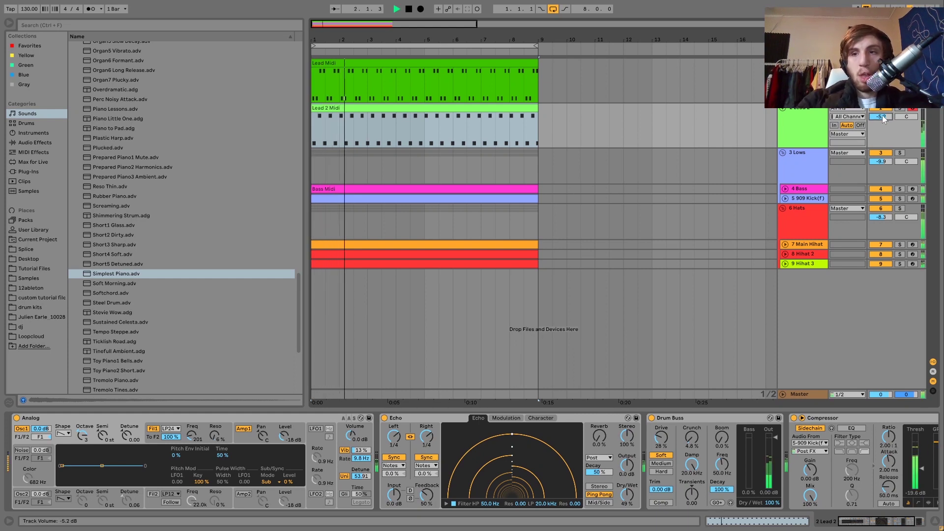
pyautogui.press('space')
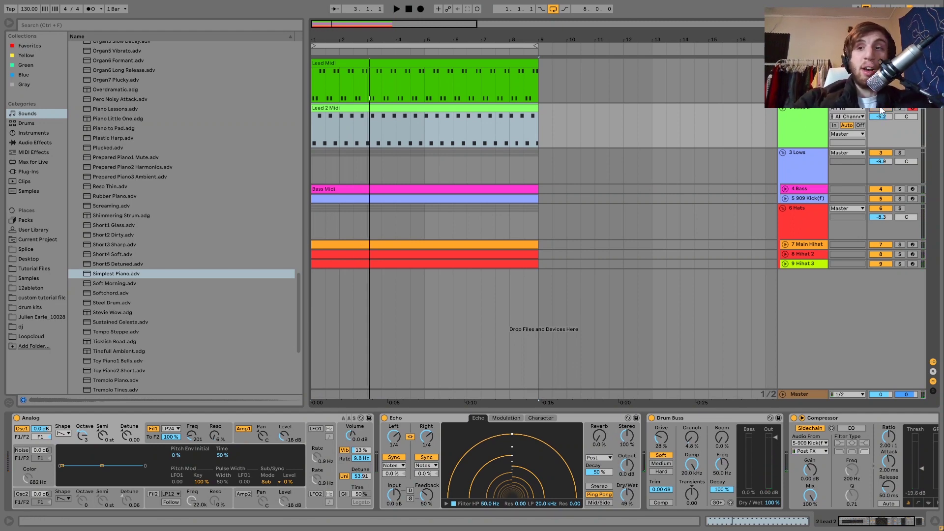
pyautogui.press('space')
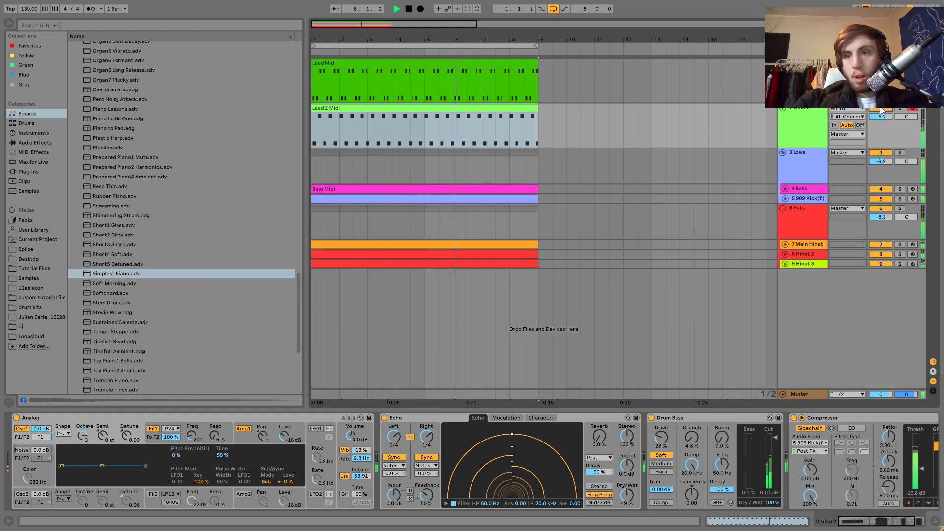
pyautogui.click(814, 122)
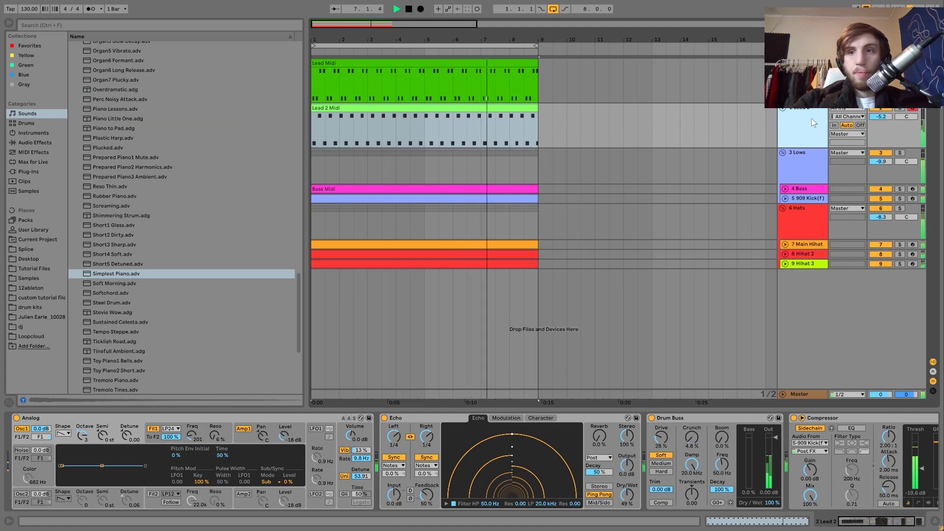
pyautogui.press('space')
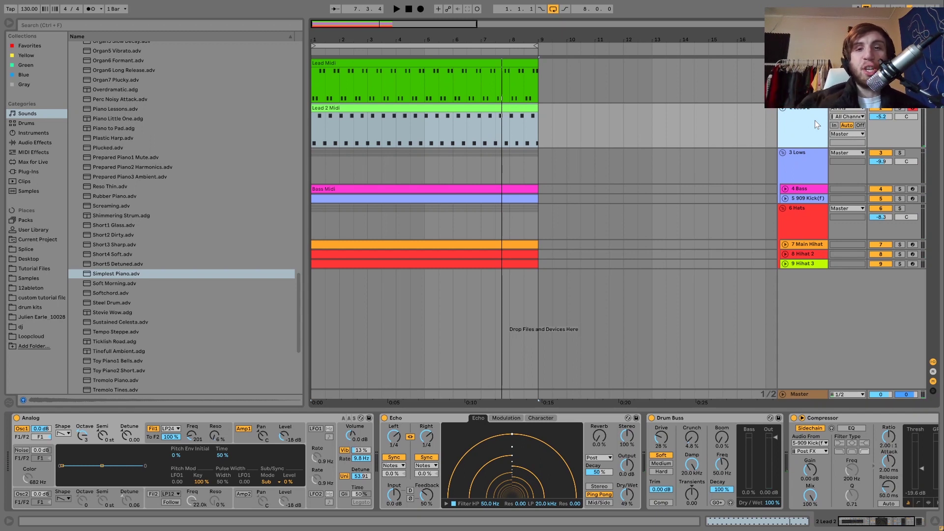
# - Select the main Lead track and play it isolated from the bass, kick and hi-hats
pyautogui.click(802, 79)
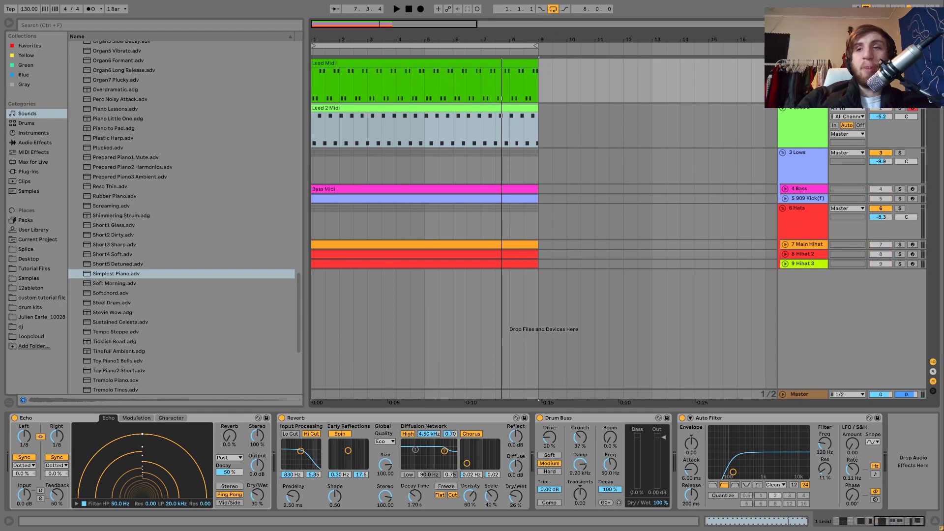
pyautogui.press('space')
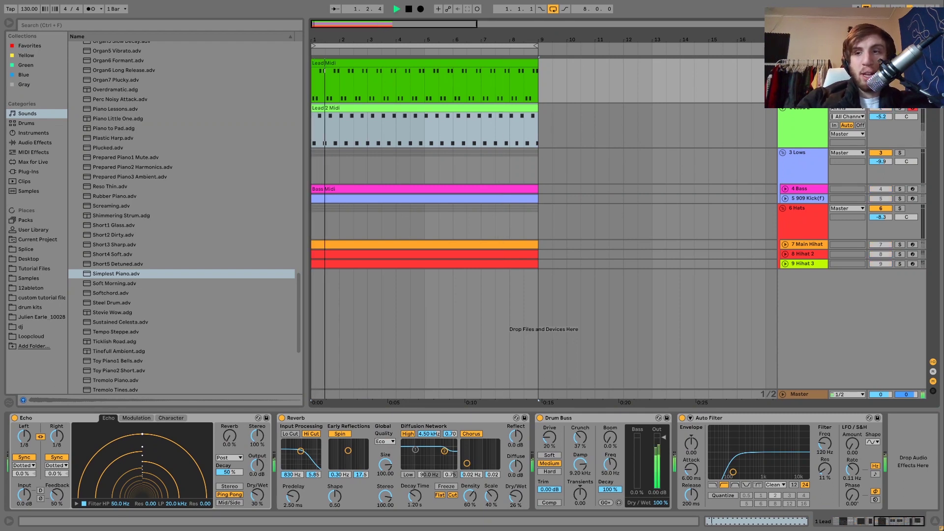
pyautogui.press('space')
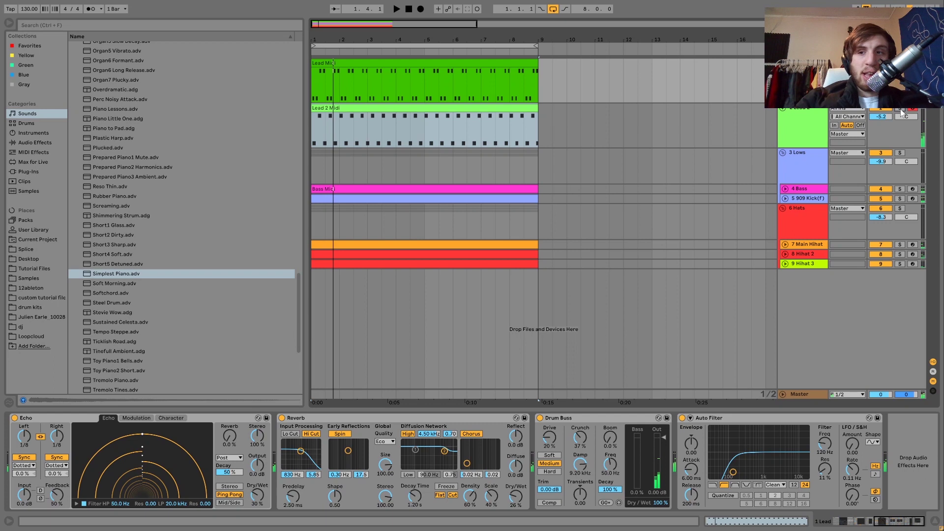
# - Select the Lead 2 track and its clip again, and replay the full mix to judge the second lead's contribution
pyautogui.click(810, 125)
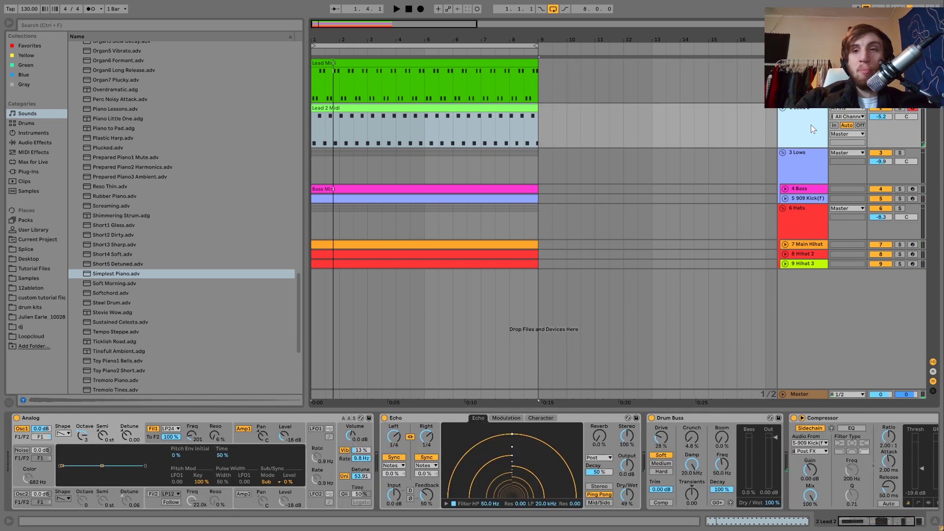
pyautogui.click(522, 109)
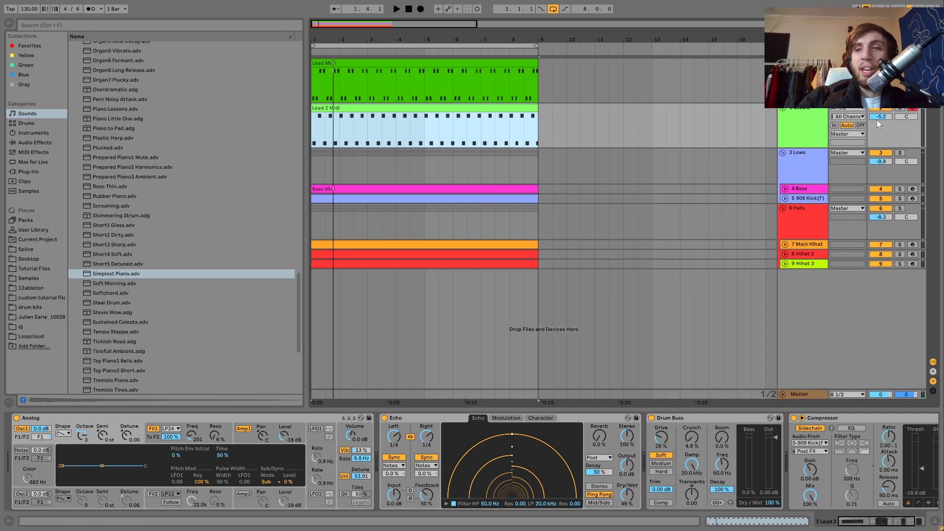
pyautogui.press('space')
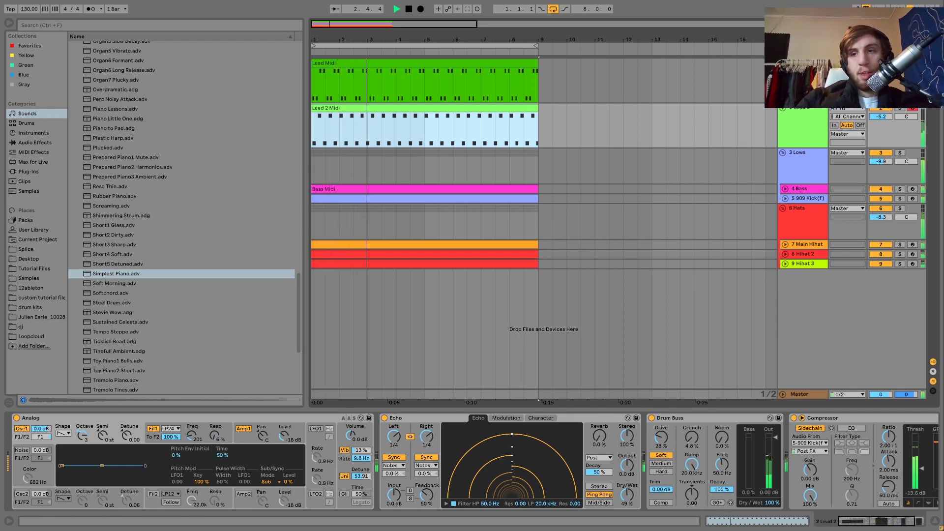
pyautogui.press('space')
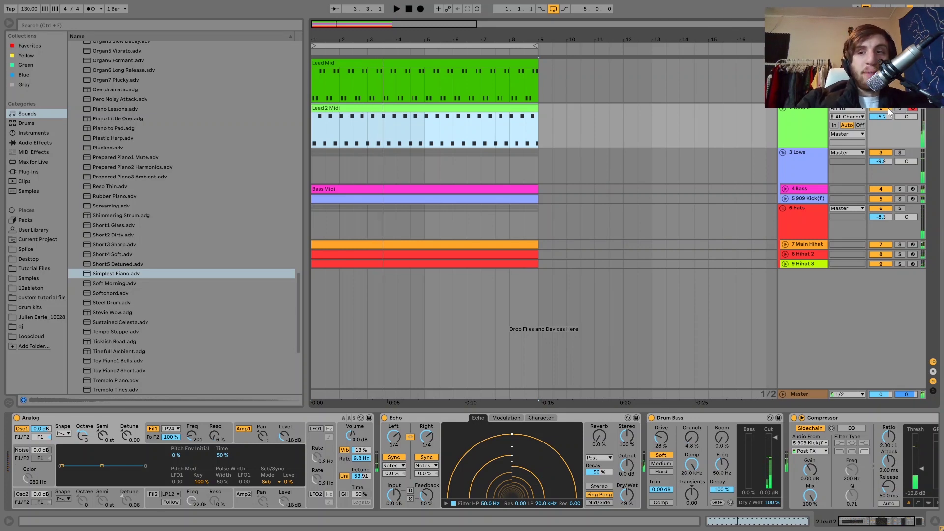
pyautogui.click(889, 112)
pyautogui.press('space')
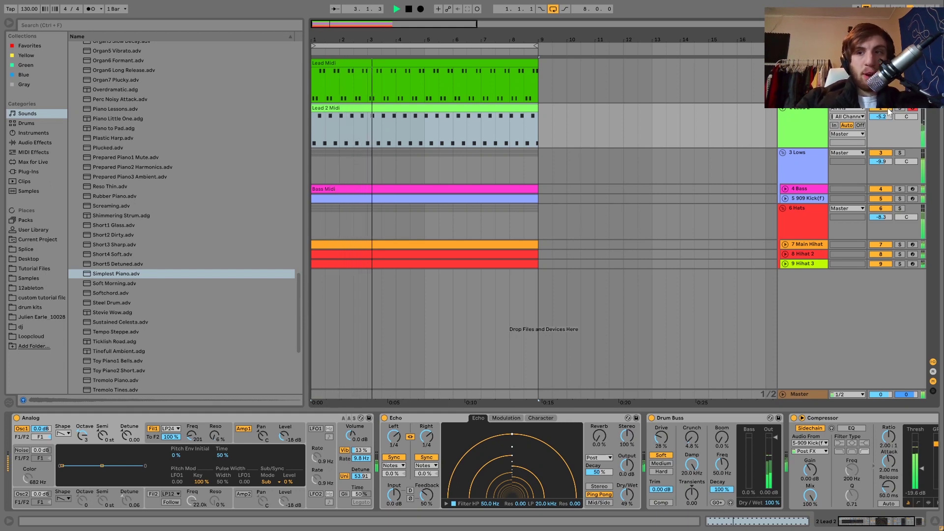
# - Select the Lead 2 track and toggle its solo to compare it alone against the full mix
pyautogui.click(799, 112)
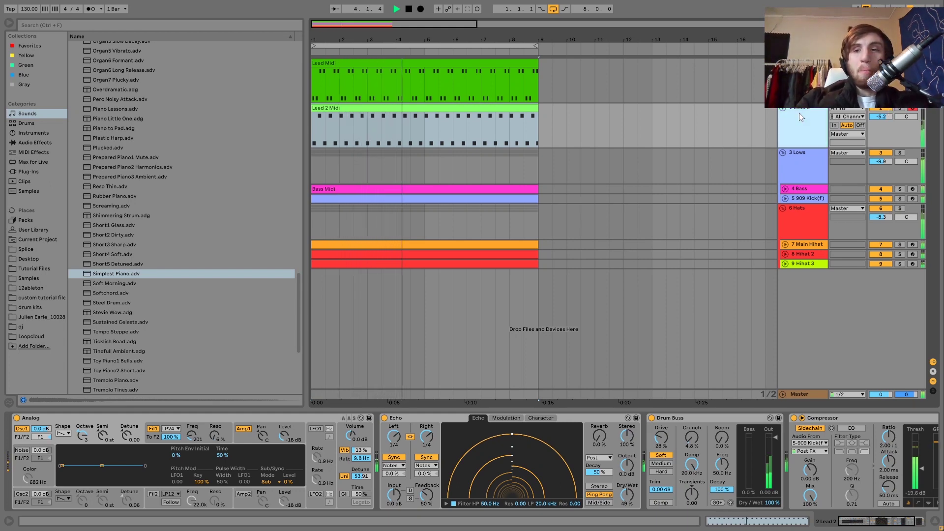
pyautogui.click(900, 108)
pyautogui.click(901, 109)
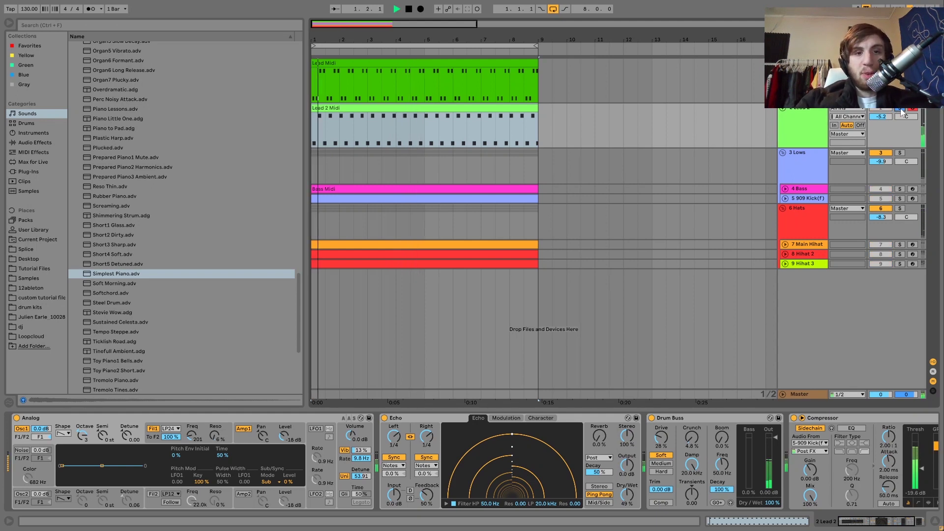
pyautogui.click(807, 120)
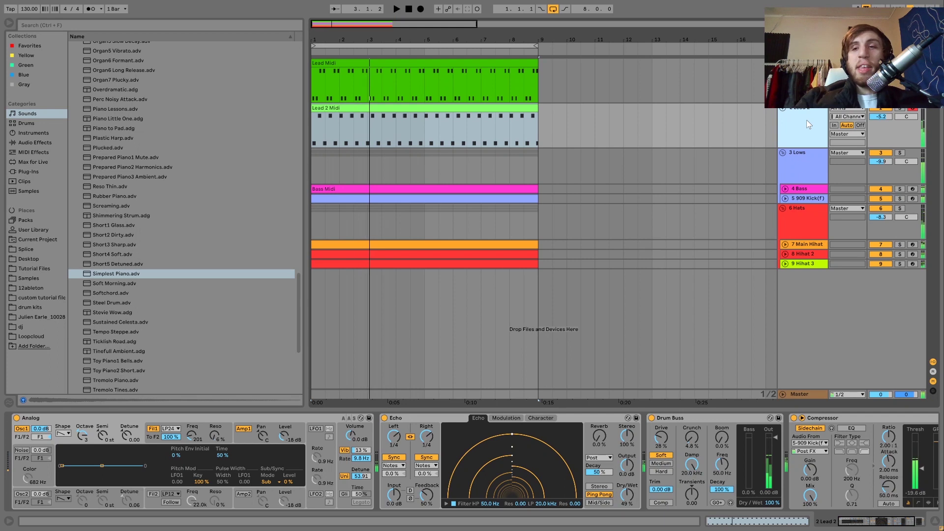
pyautogui.click(902, 109)
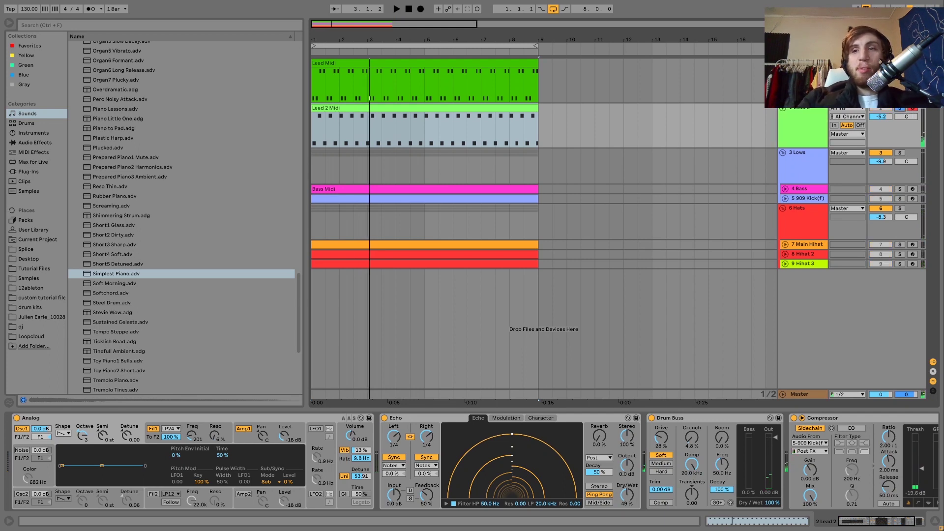
# - Play and stop the soloed Lead 2 track repeatedly to listen to its sound in isolation
pyautogui.press('space')
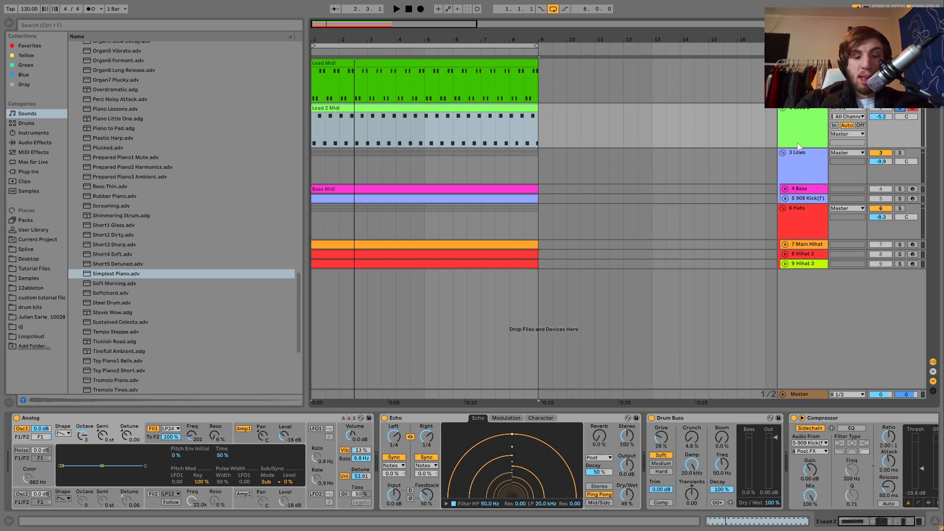
pyautogui.press('space')
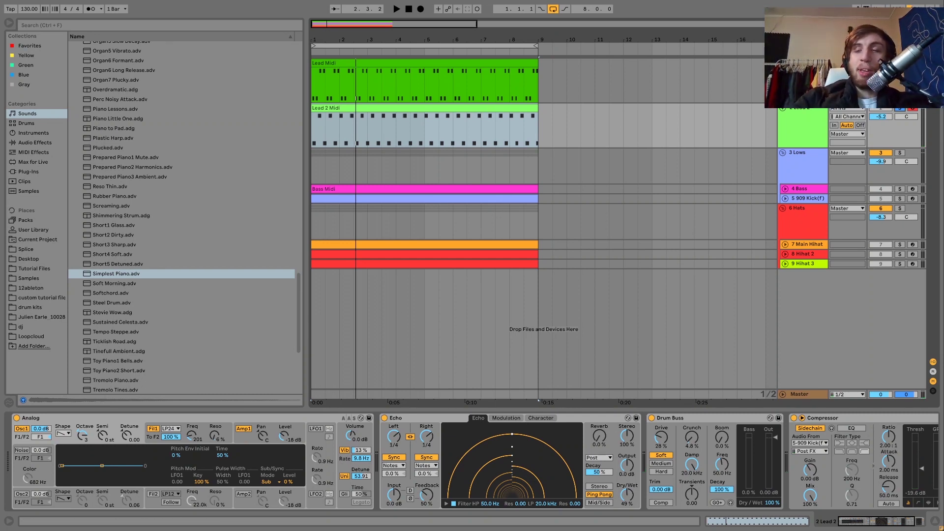
pyautogui.press('space')
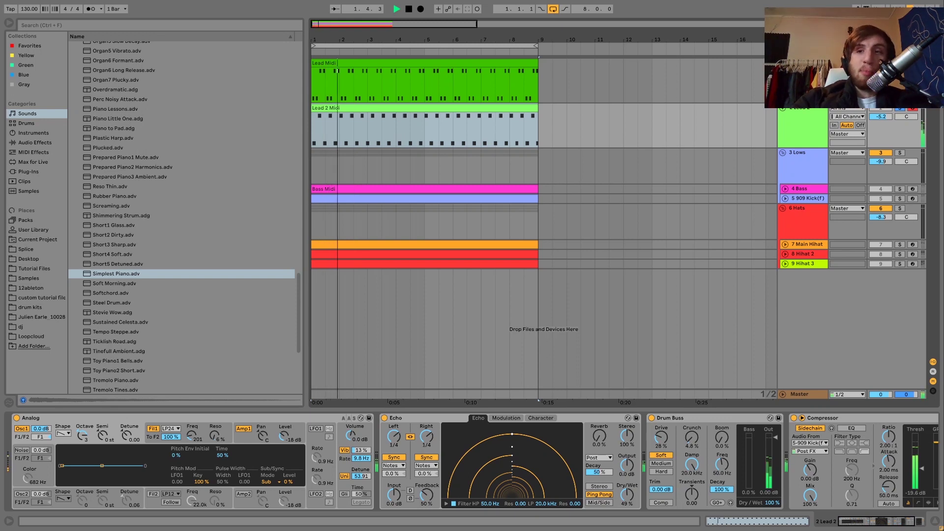
pyautogui.press('space')
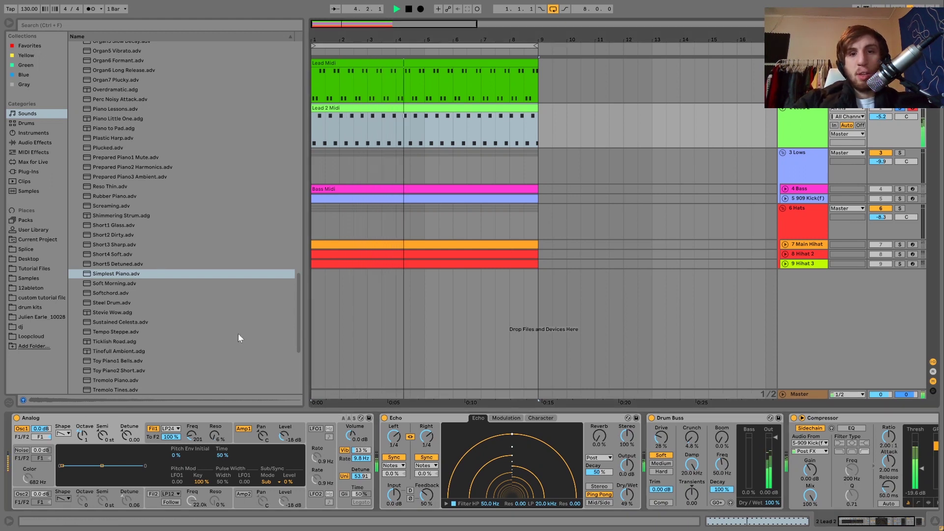
pyautogui.press('space')
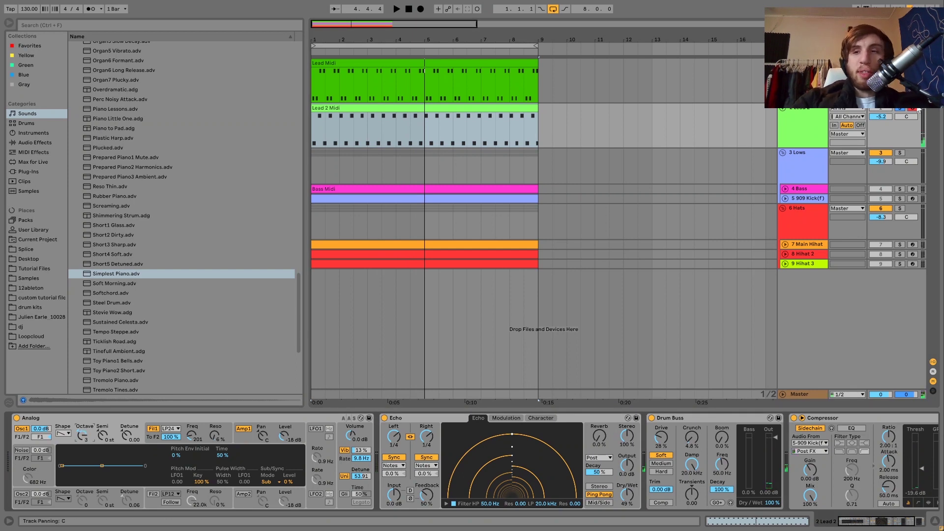
pyautogui.press('space')
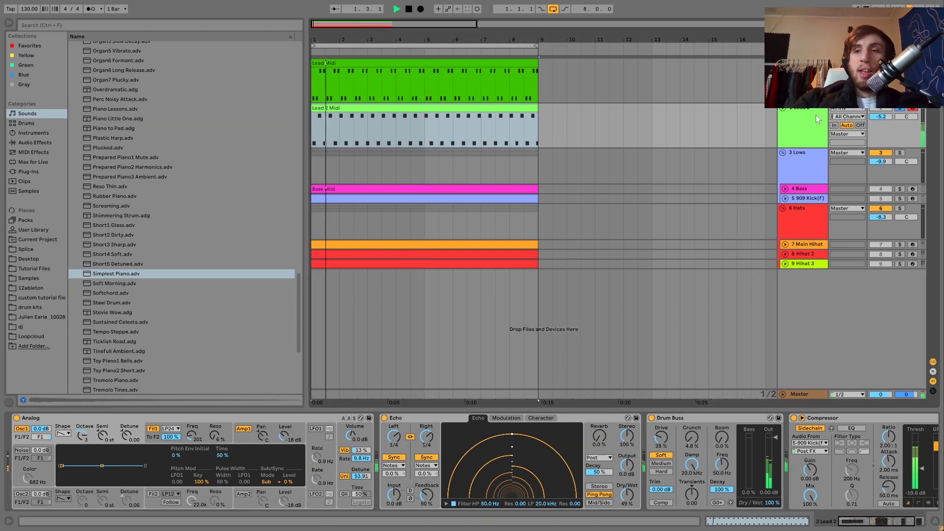
# - Turn off Lead 2's solo to hear it with all the tracks, and solo it again before stopping playback
pyautogui.click(901, 108)
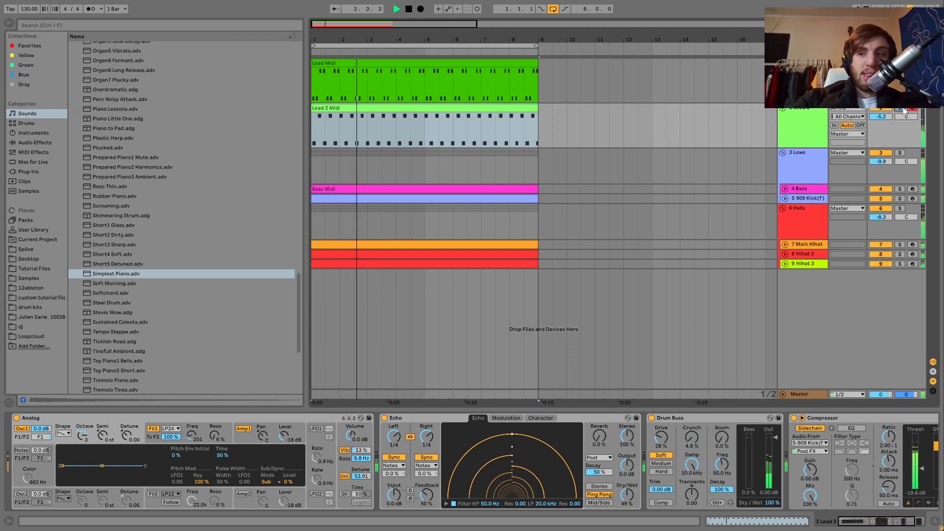
pyautogui.click(900, 108)
pyautogui.press('space')
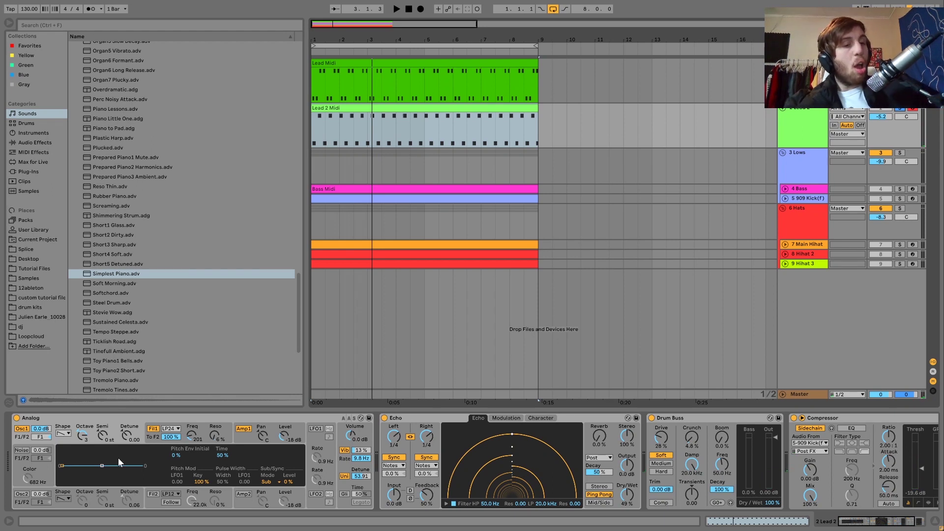
# - Show the filter envelope, amp envelope and global vibrato settings of Lead 2's Analog, and play the soloed sound
pyautogui.click(147, 440)
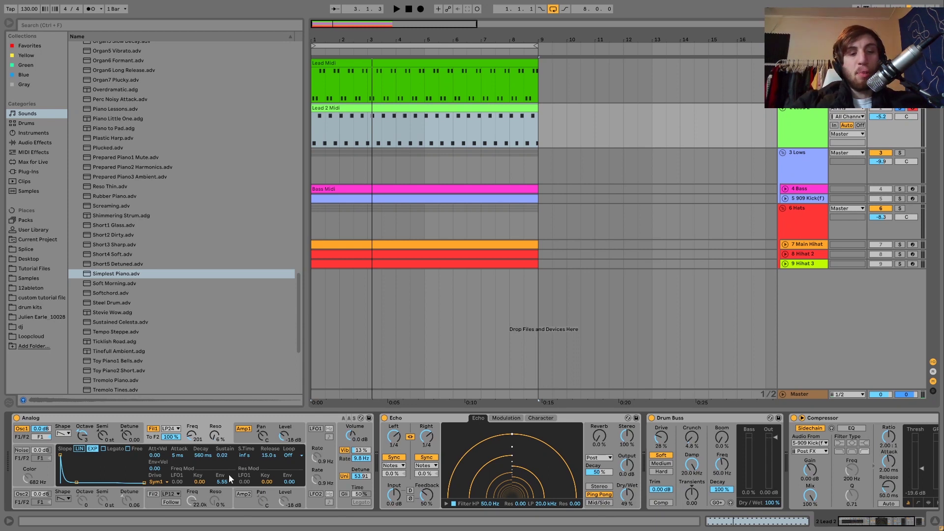
pyautogui.click(242, 442)
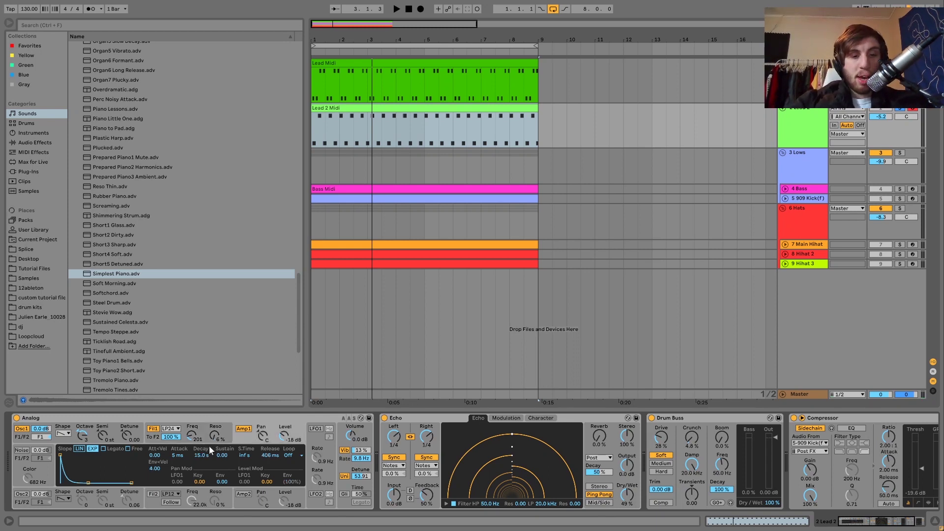
pyautogui.click(348, 467)
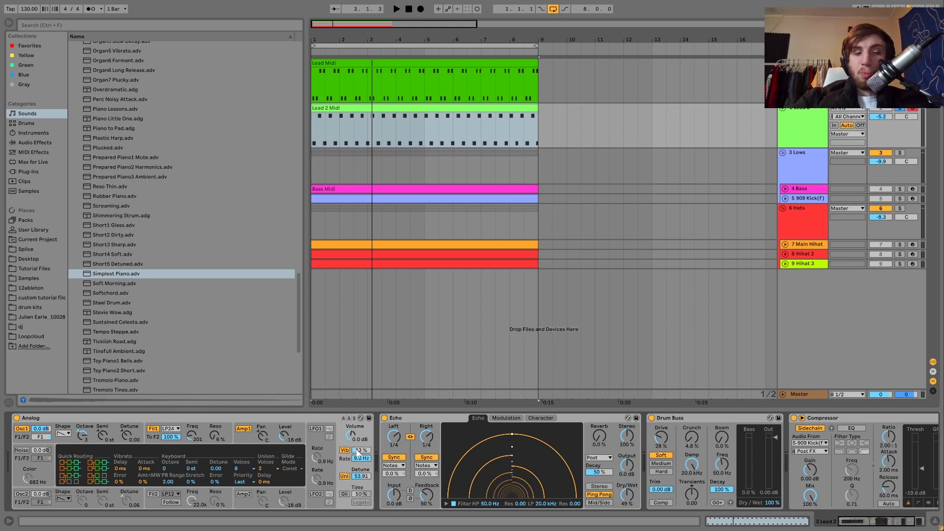
pyautogui.press('space')
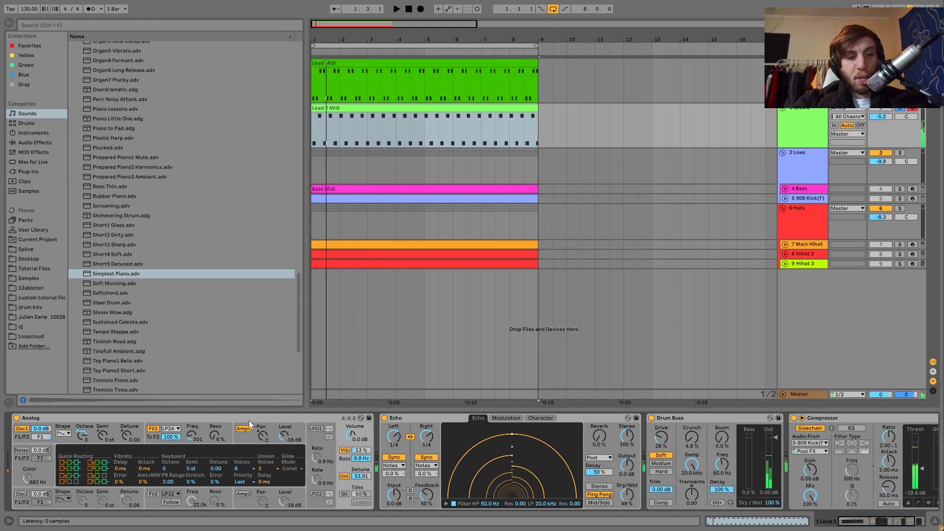
# - Examine oscillator 1's Octave setting and the vibrato in Lead 2's Analog while auditioning the soloed sound
pyautogui.click(84, 438)
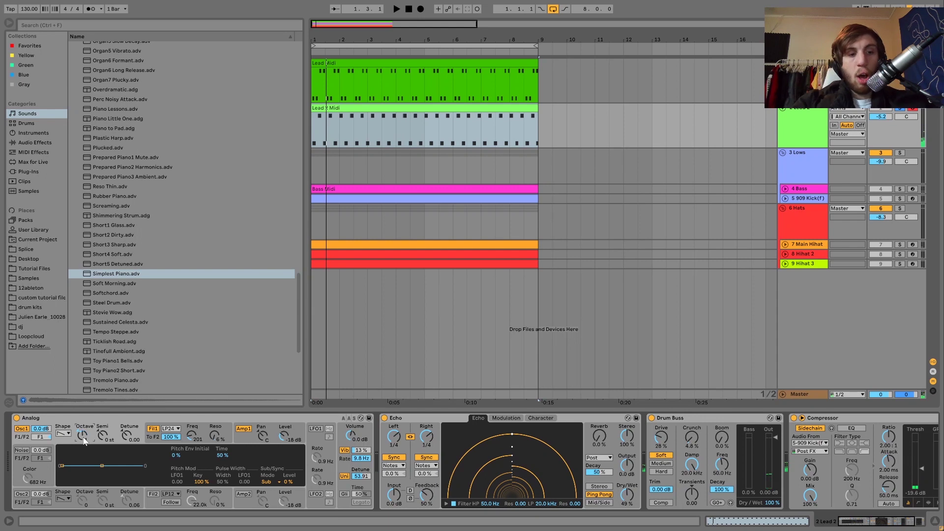
pyautogui.press('space')
pyautogui.moveTo(360, 451); pyautogui.dragTo(361, 449)
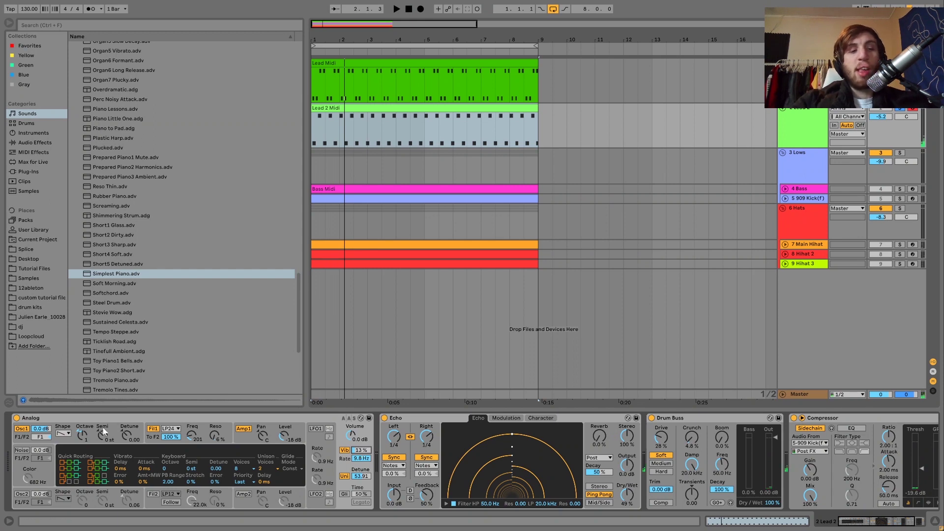
pyautogui.click(84, 436)
pyautogui.press('space')
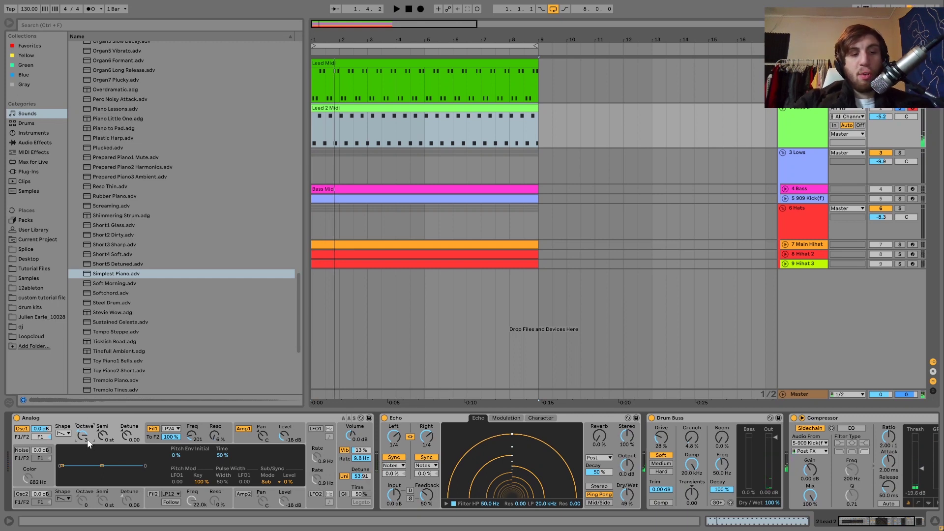
pyautogui.press('space')
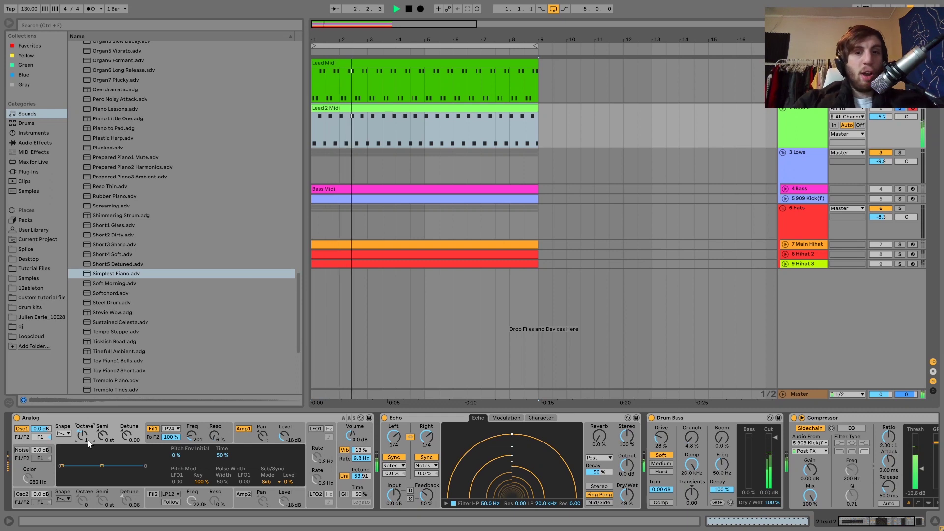
pyautogui.press('space')
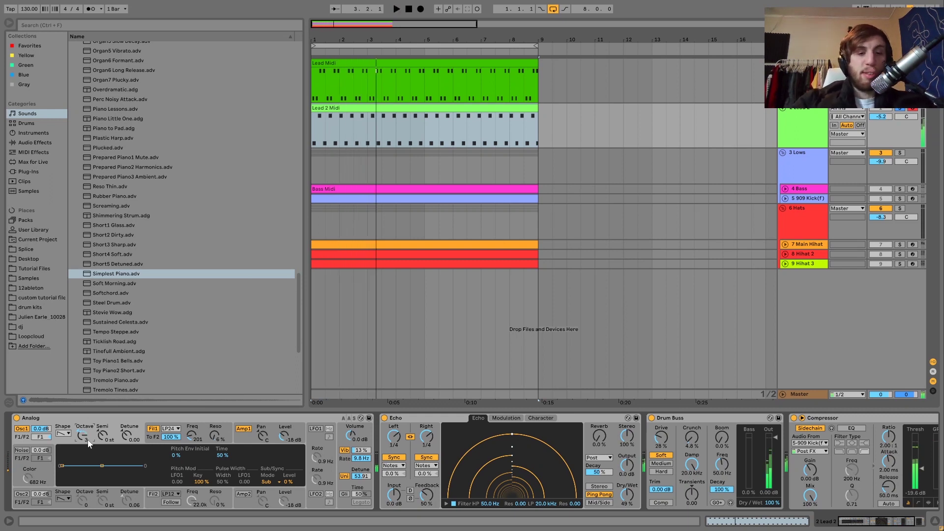
# - Show Lead 2's Echo, Drum Buss and Compressor, and play the track in the full mix and in solo
pyautogui.hscroll(3, 88, 444)
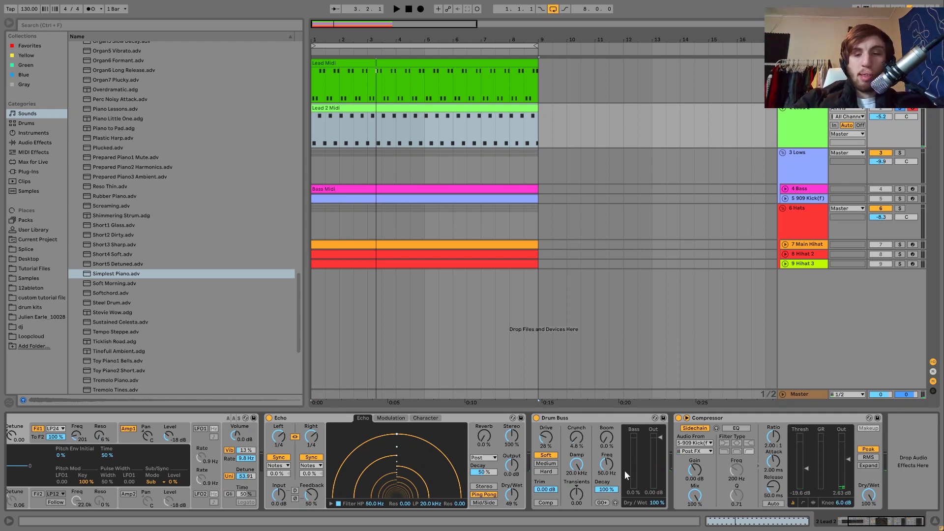
pyautogui.press('space')
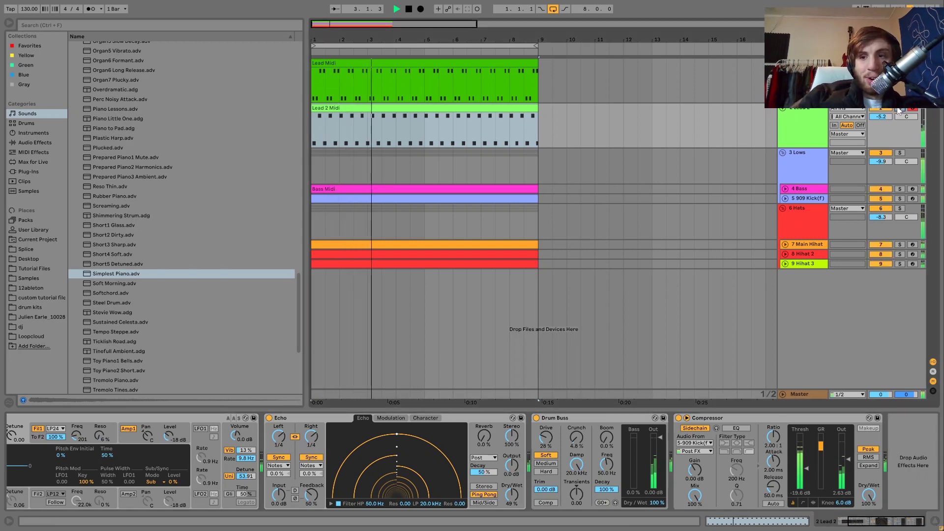
pyautogui.click(881, 117)
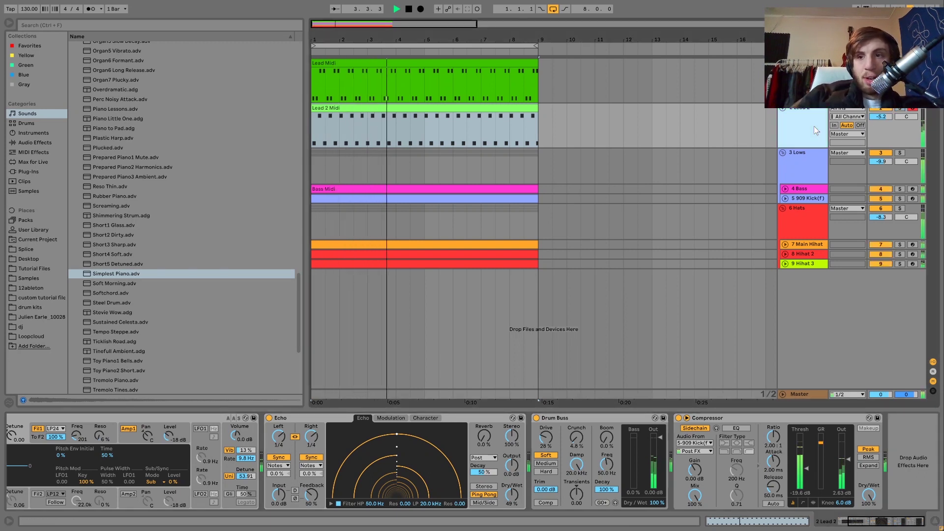
pyautogui.click(900, 108)
pyautogui.press('space')
pyautogui.press('space')
pyautogui.press('space')
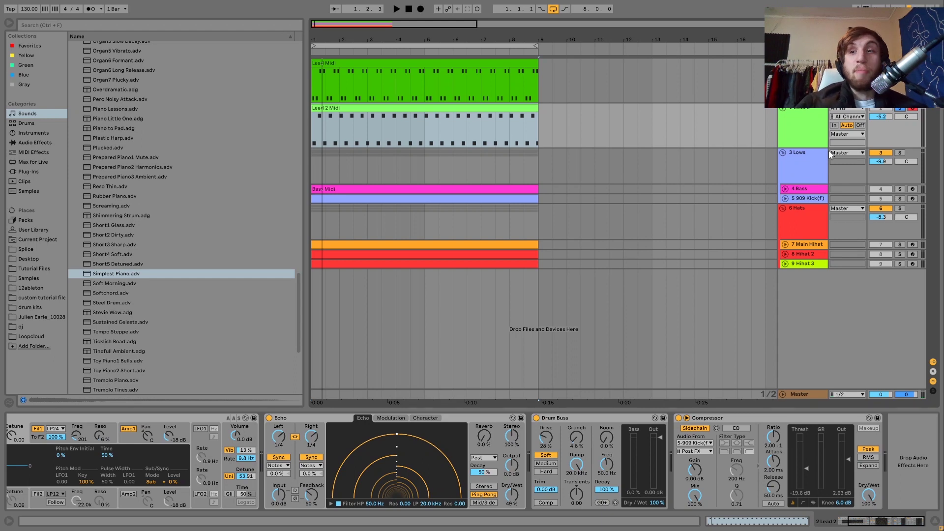
# - Play Lead 2 alone, turn off its solo to hear the full mix, and stop playback
pyautogui.click(806, 131)
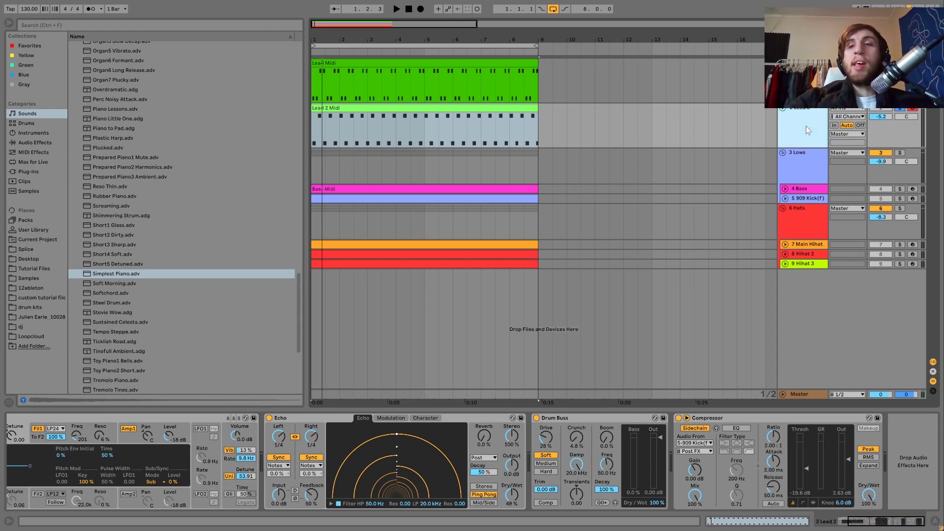
pyautogui.press('space')
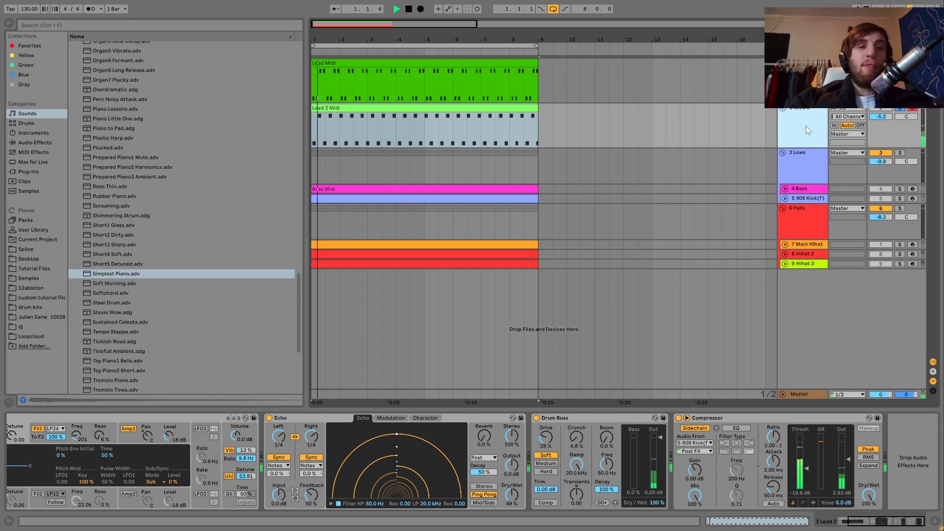
pyautogui.click(900, 108)
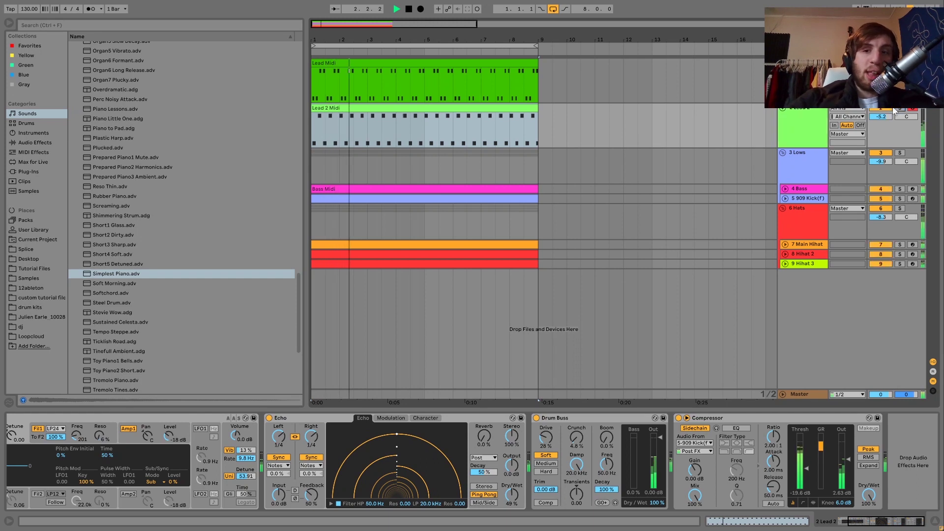
pyautogui.press('space')
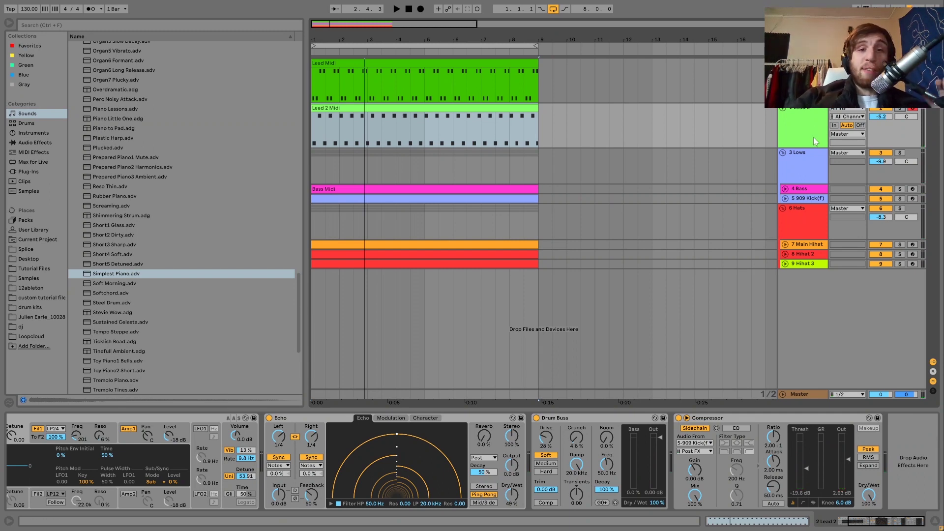
# - Select the Bass track in the Lows group, solo it and play it
pyautogui.click(806, 180)
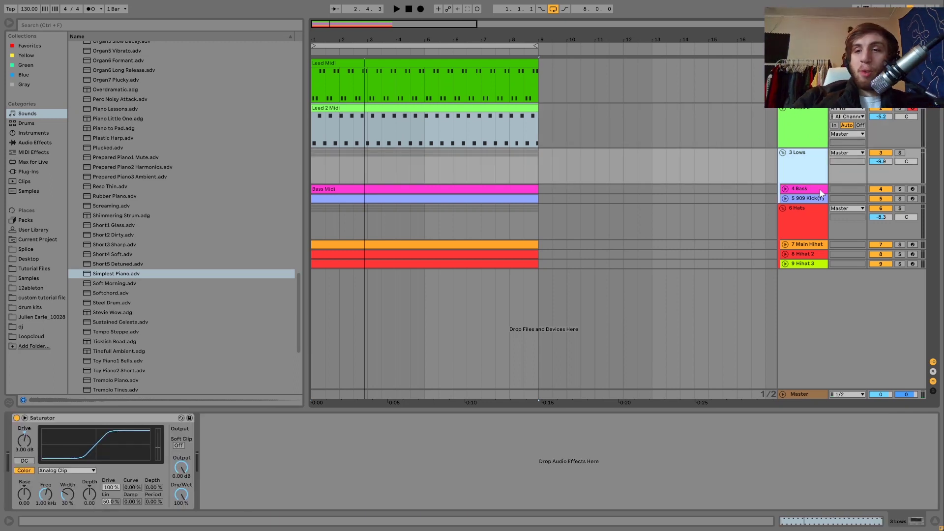
pyautogui.click(820, 190)
pyautogui.press('s')
pyautogui.press('space')
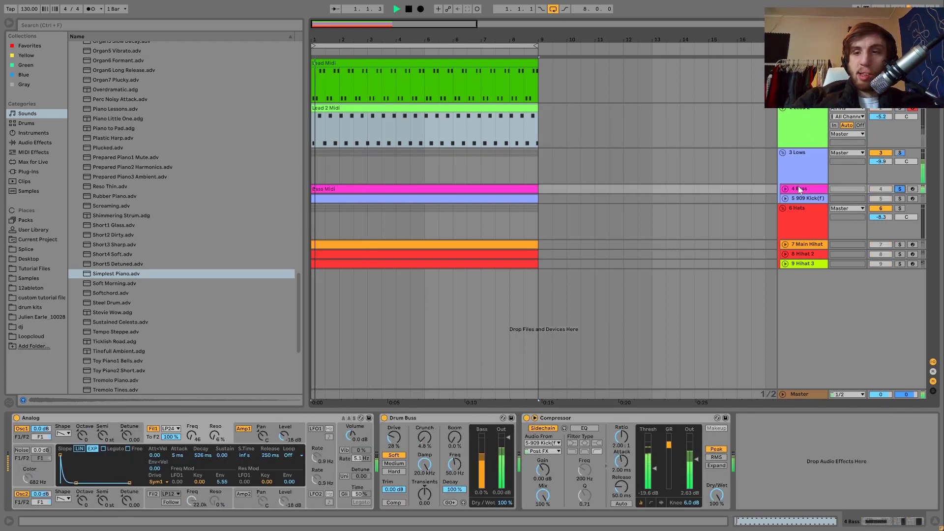
# - Unfold the Bass track, show the notes of its Bass Midi clip during playback, and return to its device chain
pyautogui.click(786, 188)
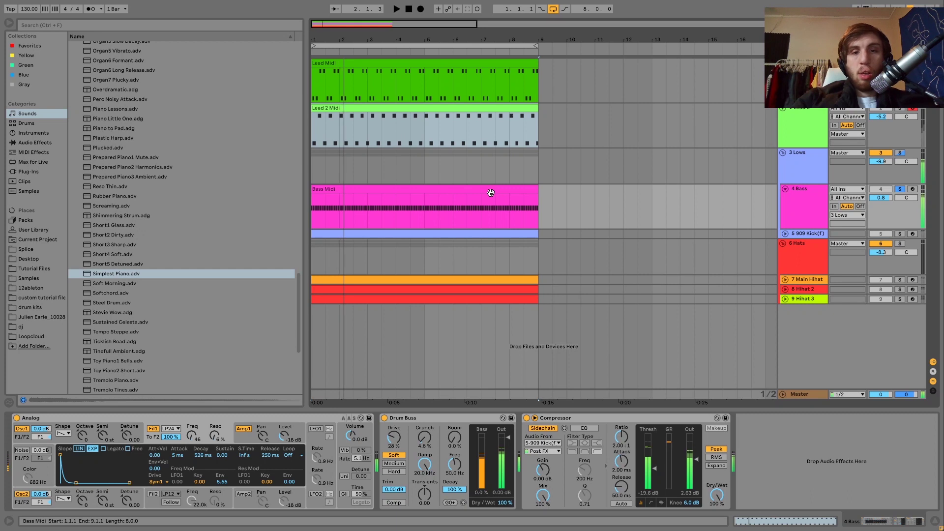
pyautogui.doubleClick(491, 192)
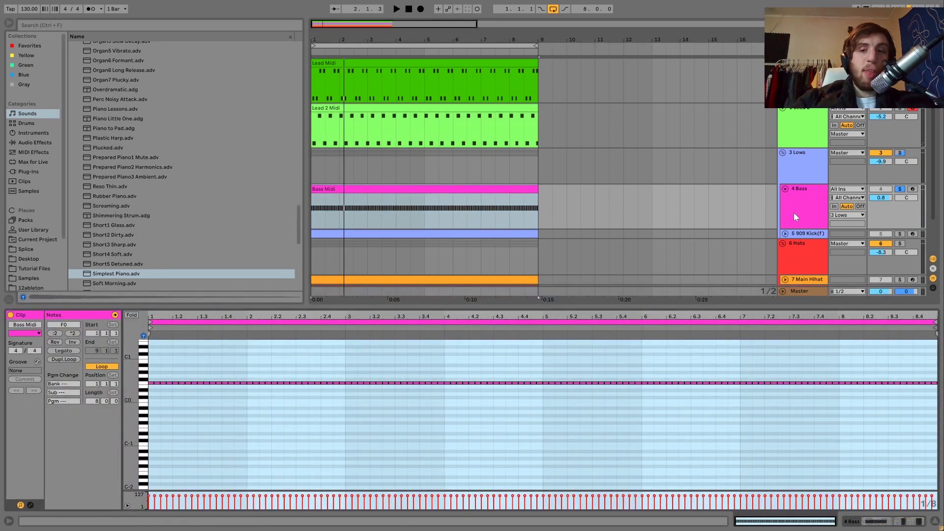
pyautogui.press('space')
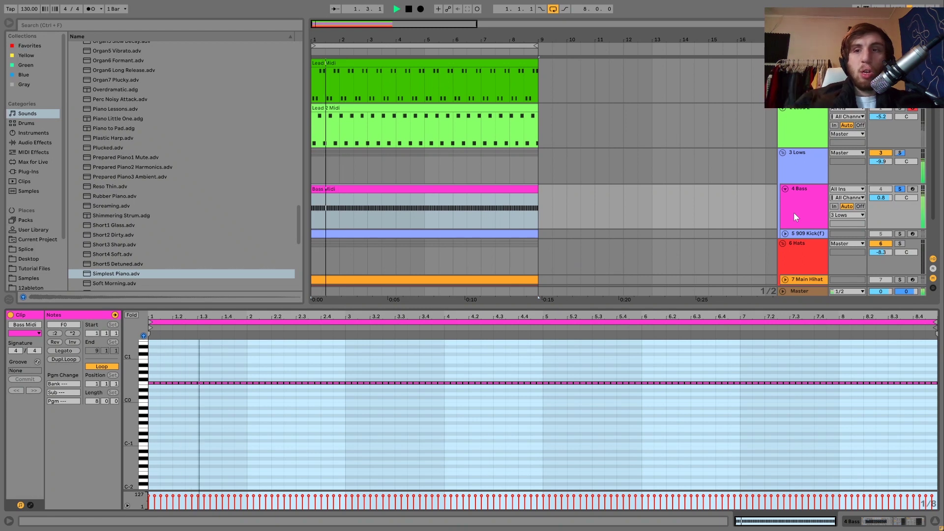
pyautogui.hotkey('shift', 'Tab')
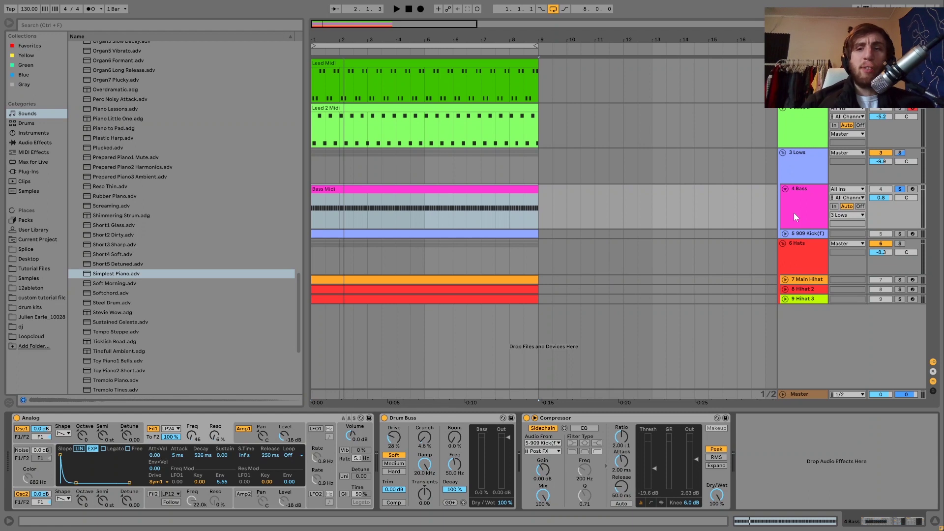
# - Try replacing the opening notes of the Bass Midi clip with two offbeat eighth-note F0 notes and play the result
pyautogui.click(493, 189)
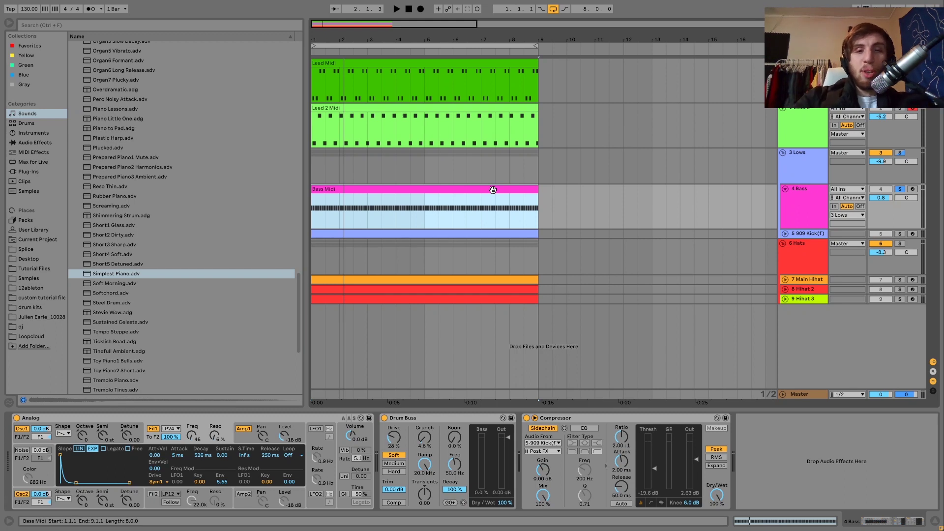
pyautogui.doubleClick(493, 190)
pyautogui.moveTo(162, 377); pyautogui.dragTo(235, 448)
pyautogui.press('Delete')
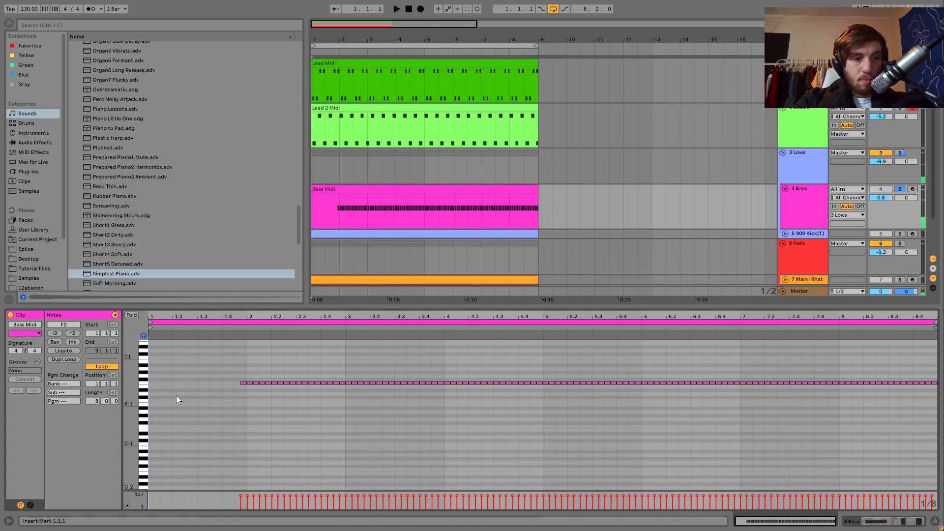
pyautogui.doubleClick(166, 383)
pyautogui.hotkey('ctrl', 'd')
pyautogui.press('space')
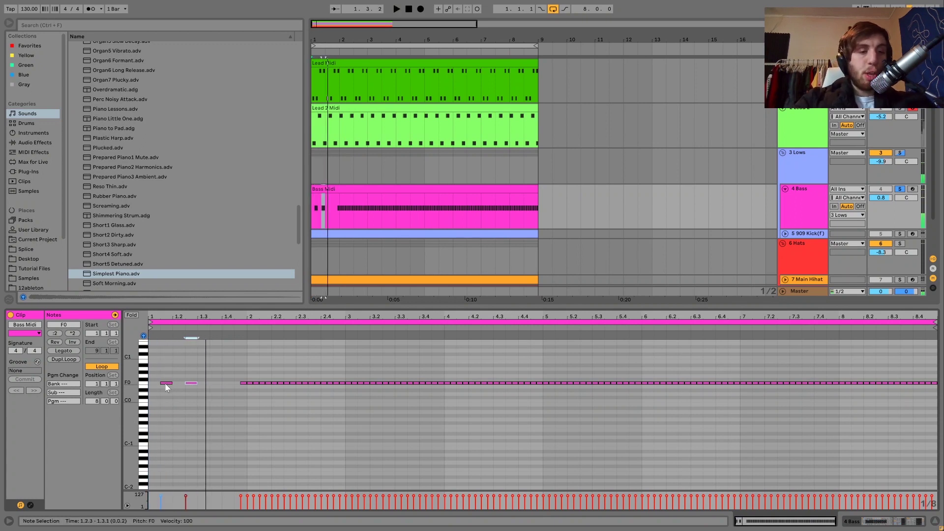
# - Stop playback and undo the note duplication, insertion and deletion in the Bass Midi clip
pyautogui.press('space')
pyautogui.hotkey('ctrl', 'z')
pyautogui.hotkey('ctrl', 'z')
pyautogui.hotkey('ctrl', 'z')
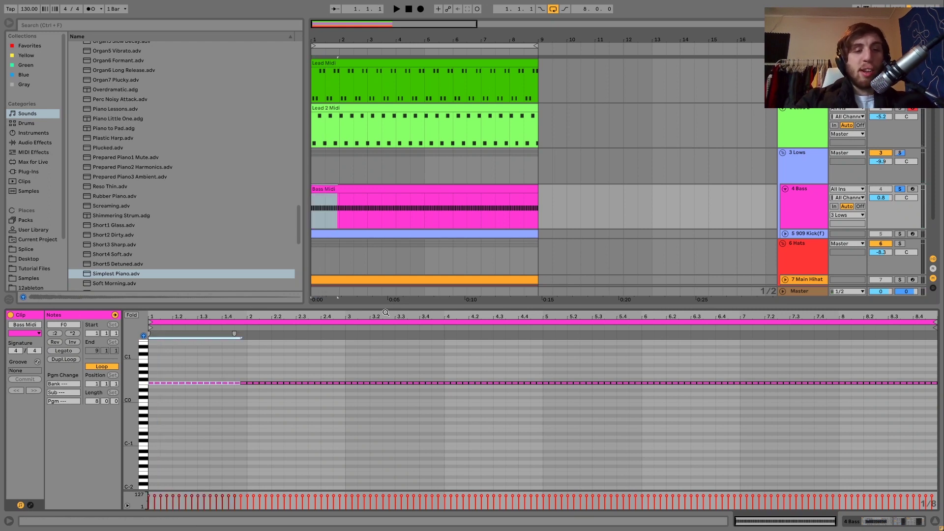
# - Play the Bass track and examine the oscillator and first filter settings of its Analog synth
pyautogui.click(809, 201)
pyautogui.press('space')
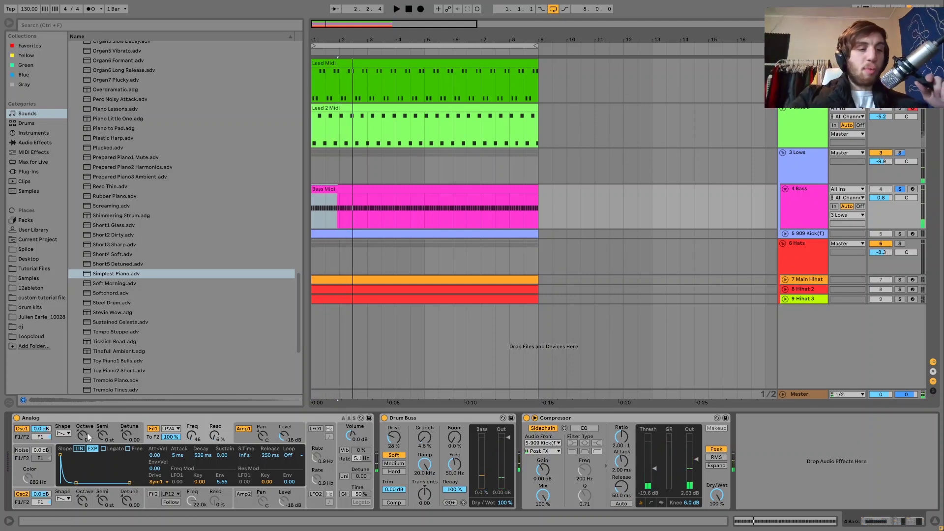
pyautogui.click(94, 445)
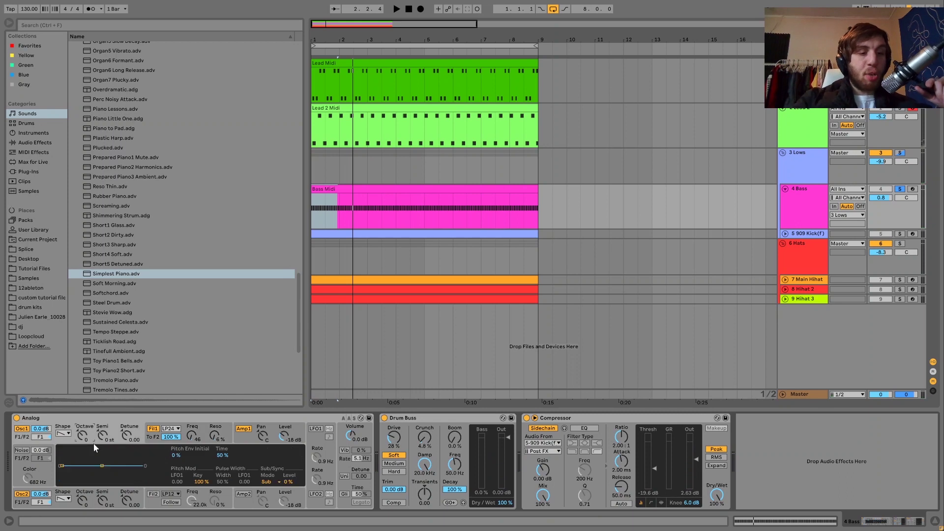
pyautogui.click(88, 494)
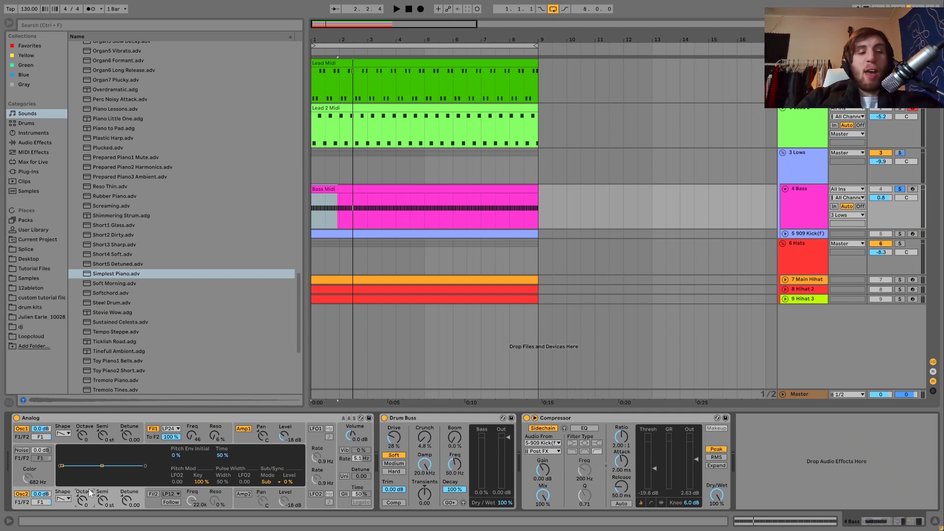
pyautogui.click(150, 443)
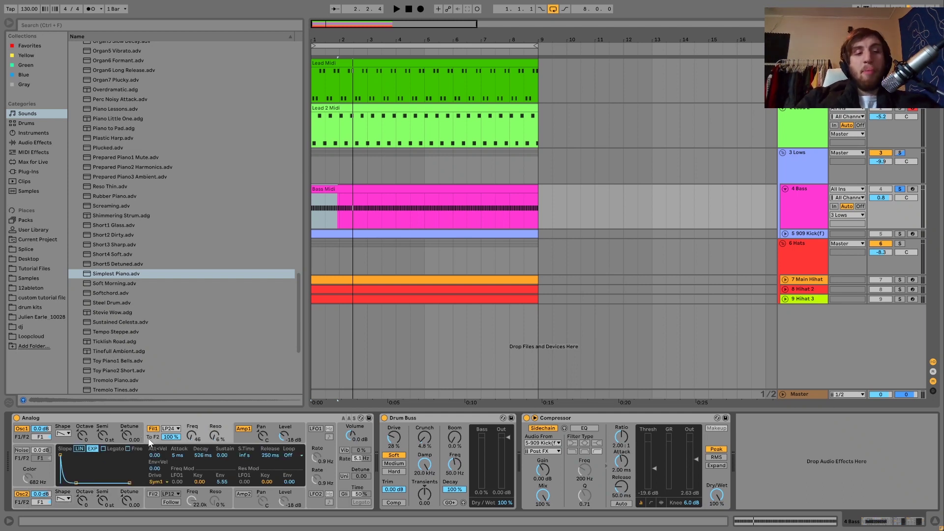
pyautogui.click(113, 435)
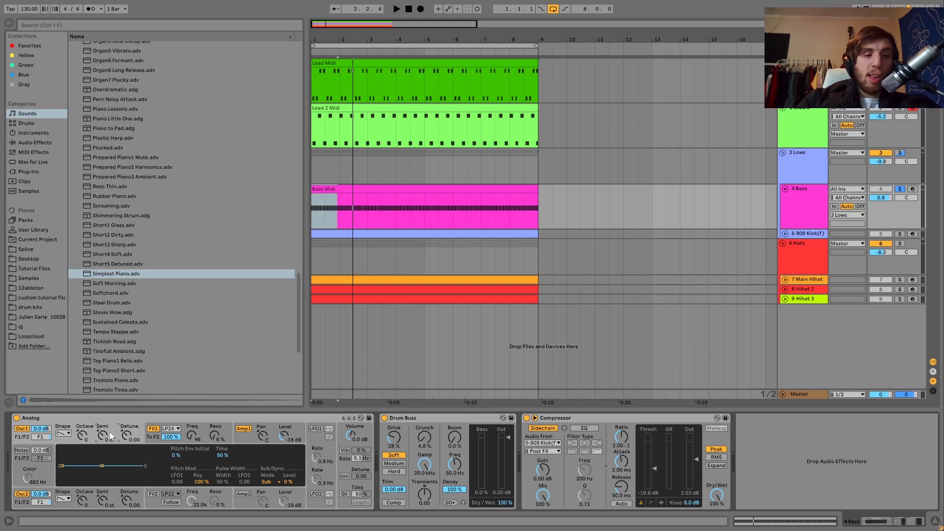
pyautogui.click(155, 438)
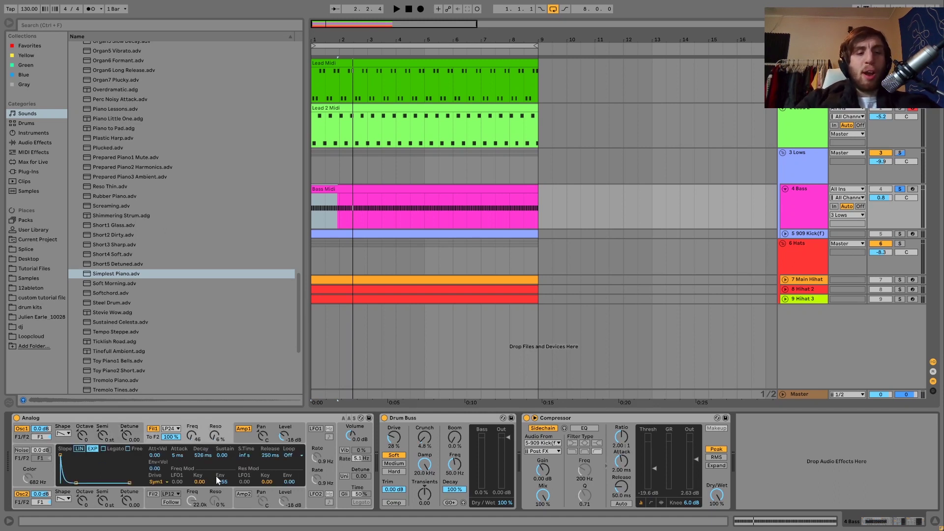
# - Play the bass while examining Analog's filter envelope, and show its Amp1 settings
pyautogui.press('space')
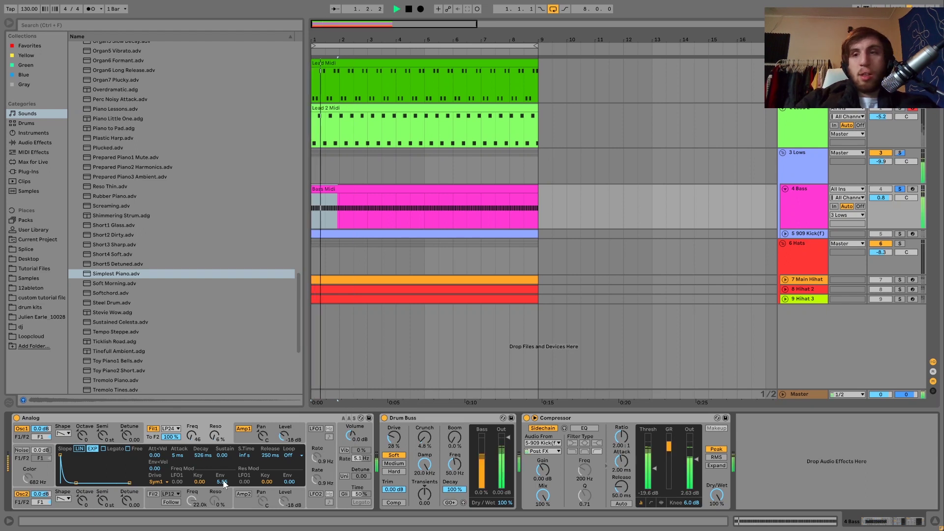
pyautogui.press('space')
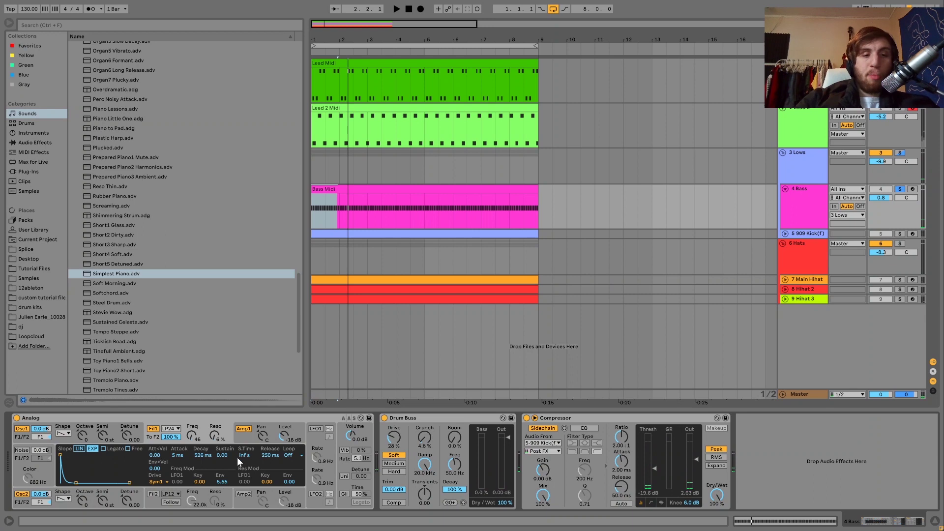
pyautogui.click(249, 441)
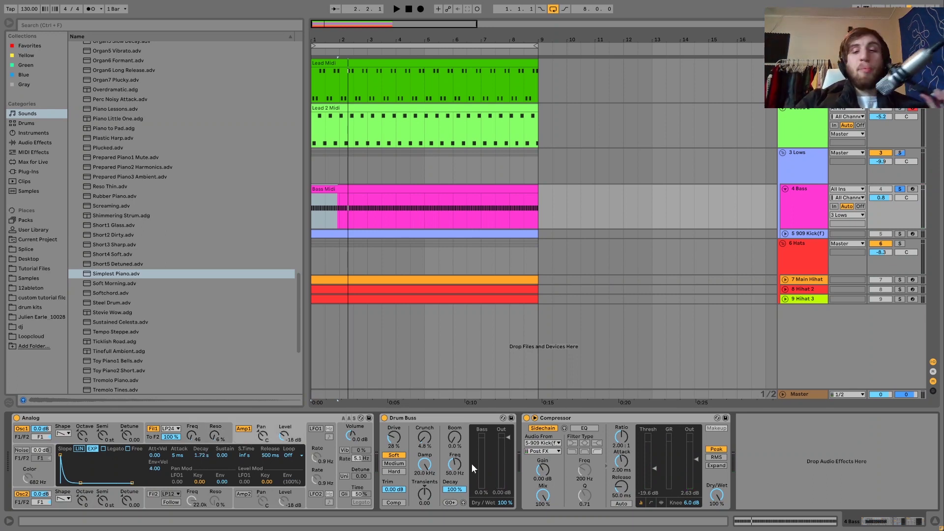
# - Compare the soloed bass with its sidechained Compressor on, bypassed and on again during playback
pyautogui.click(583, 421)
pyautogui.press('space')
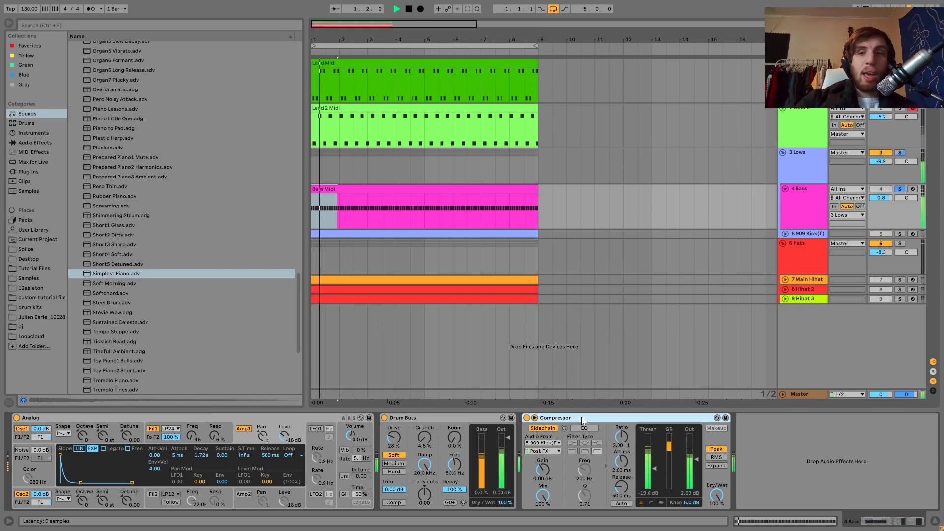
pyautogui.press('space')
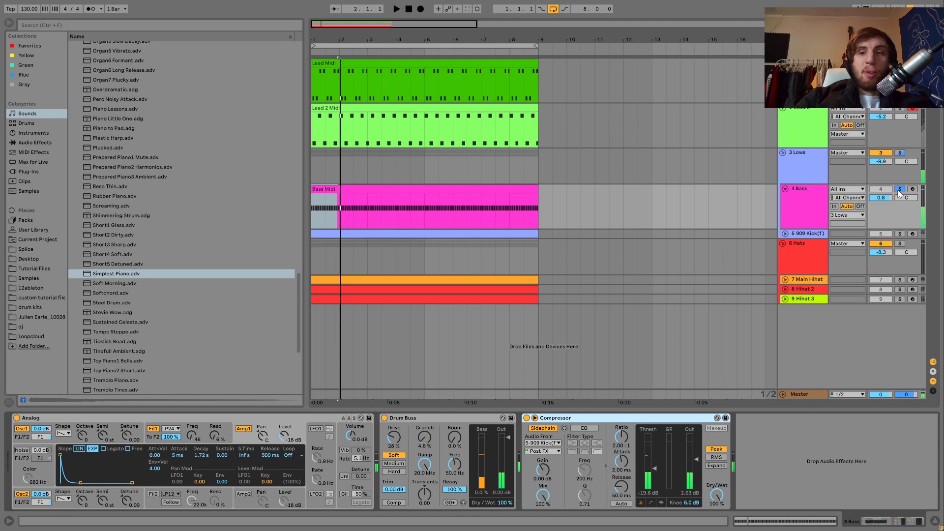
pyautogui.click(527, 417)
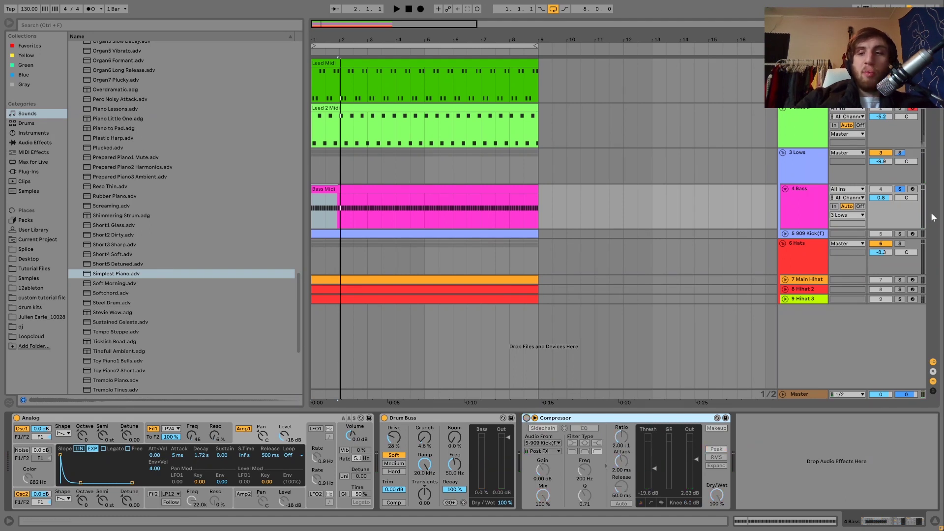
pyautogui.press('space')
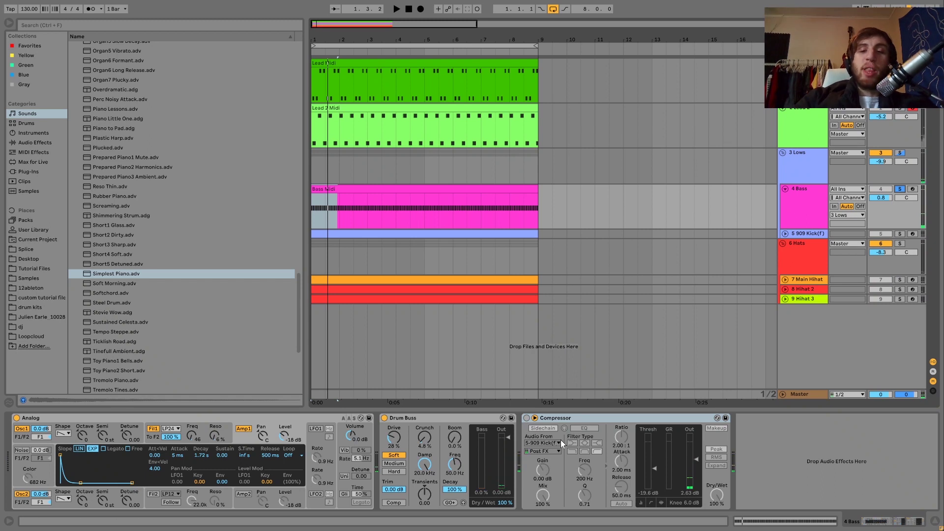
pyautogui.click(529, 418)
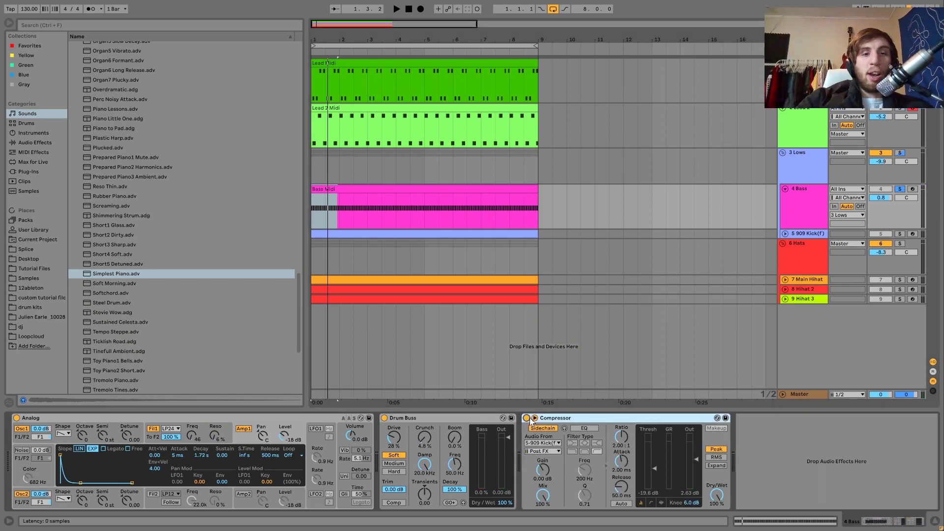
pyautogui.press('space')
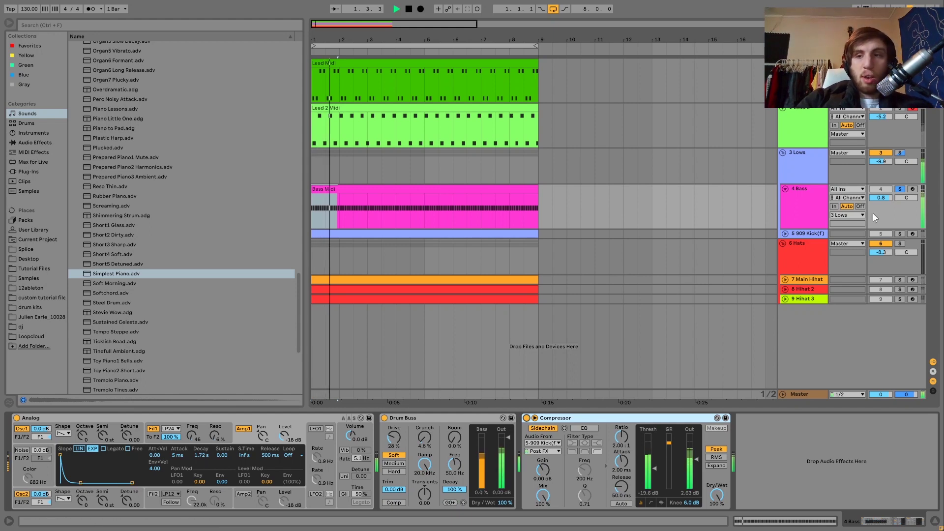
# - Hear the bass in the full mix, solo it again, and highlight its Analog synth
pyautogui.click(899, 189)
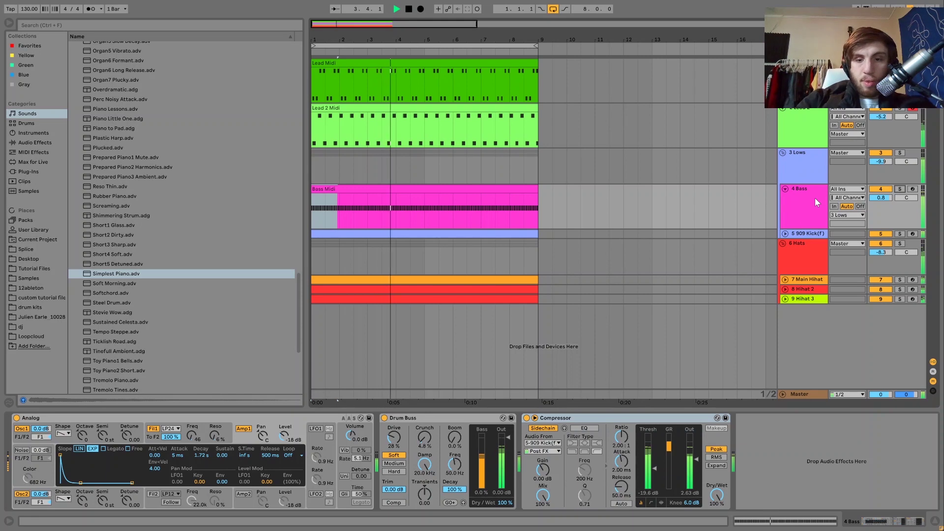
pyautogui.click(900, 189)
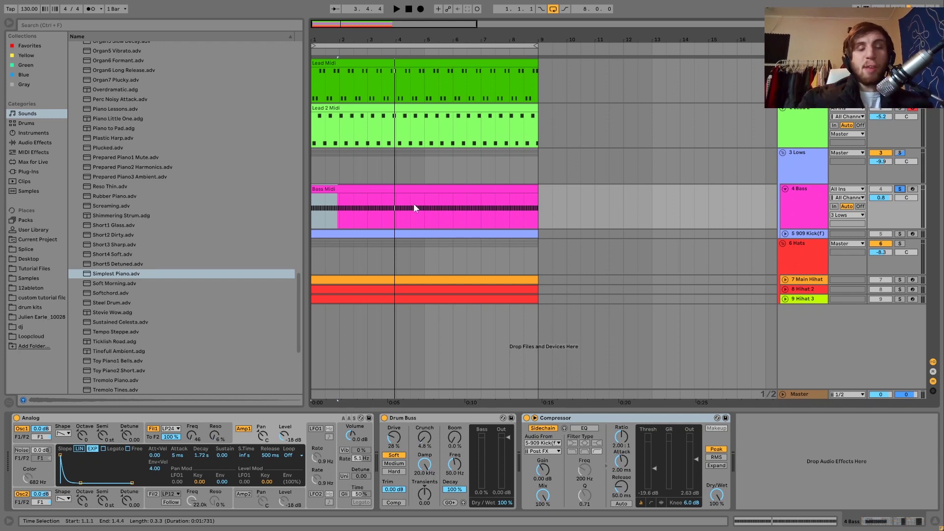
pyautogui.click(36, 420)
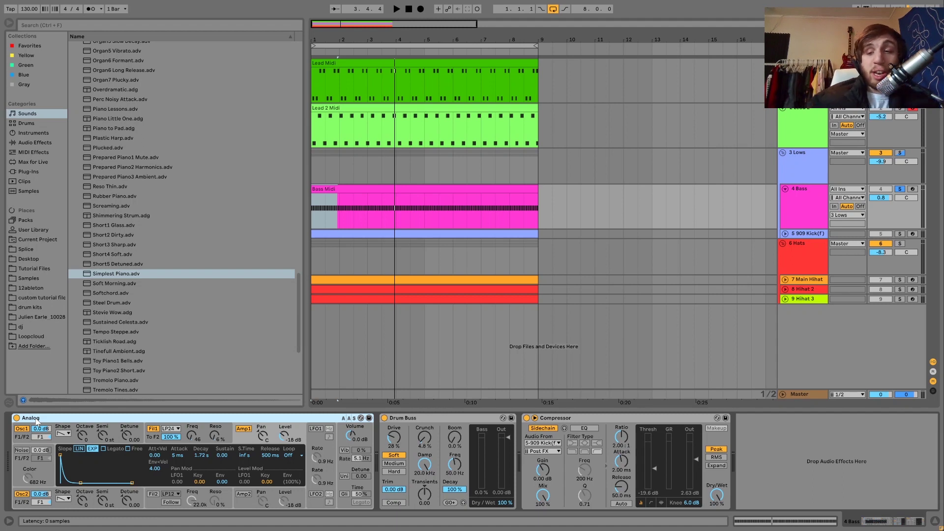
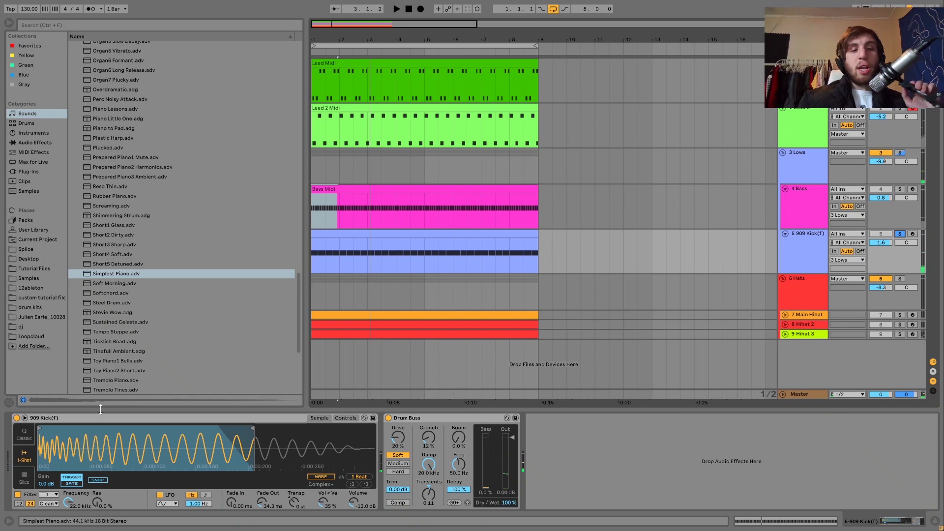
# - Show the control settings of the 909 Kick(f) sampler and return to its sample view
pyautogui.click(49, 421)
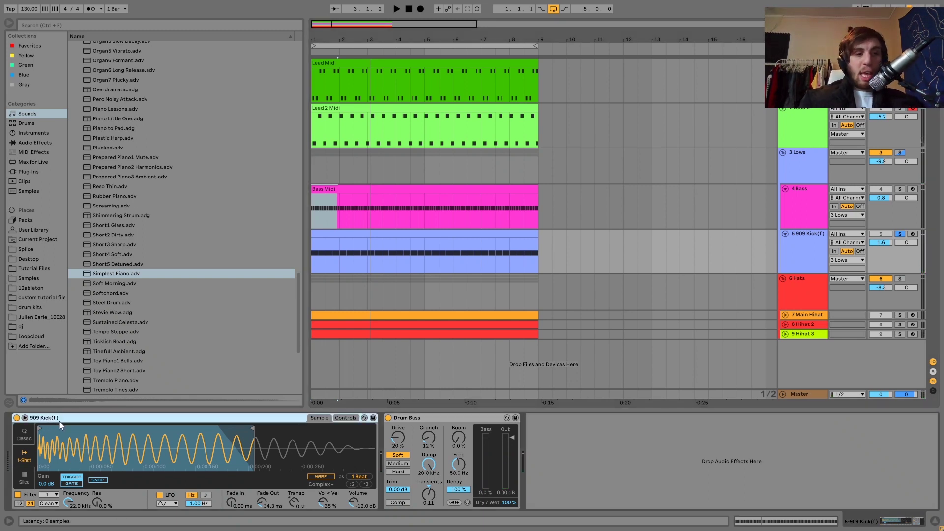
pyautogui.click(344, 418)
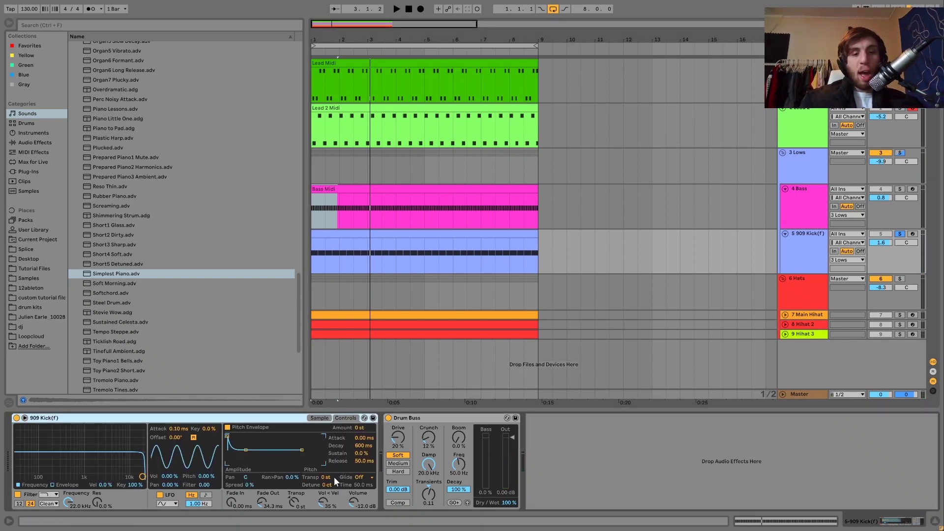
pyautogui.click(320, 419)
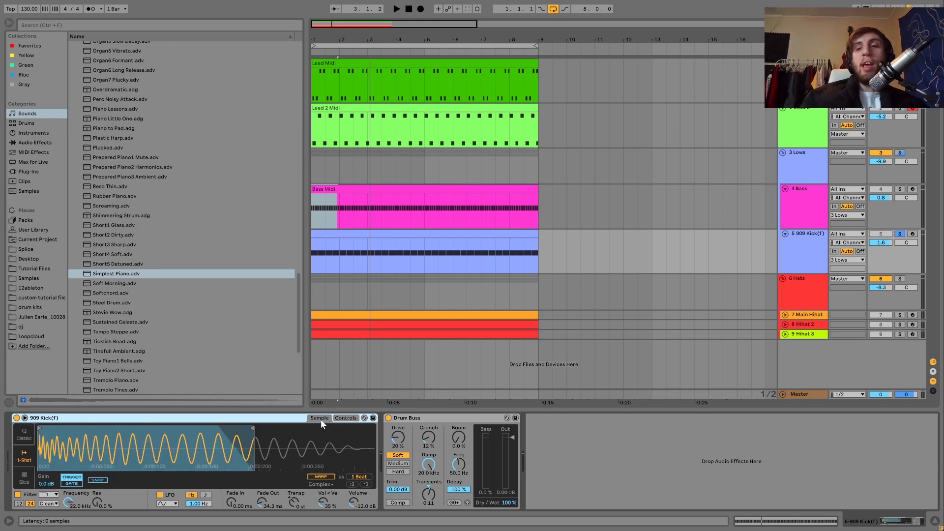
# - Check the notes of the Bass Midi clip, return to the 909 Kick(f) track, and play the bass and kick soloed together
pyautogui.doubleClick(497, 188)
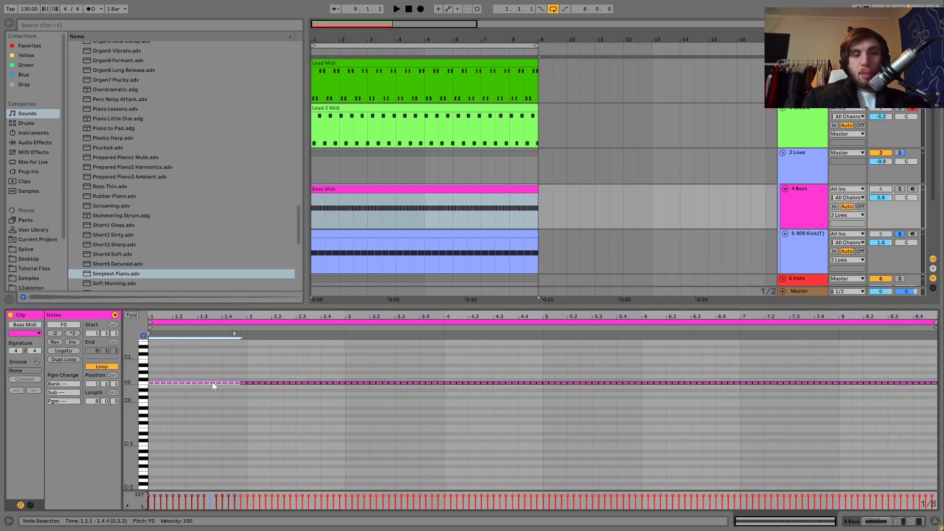
pyautogui.click(793, 241)
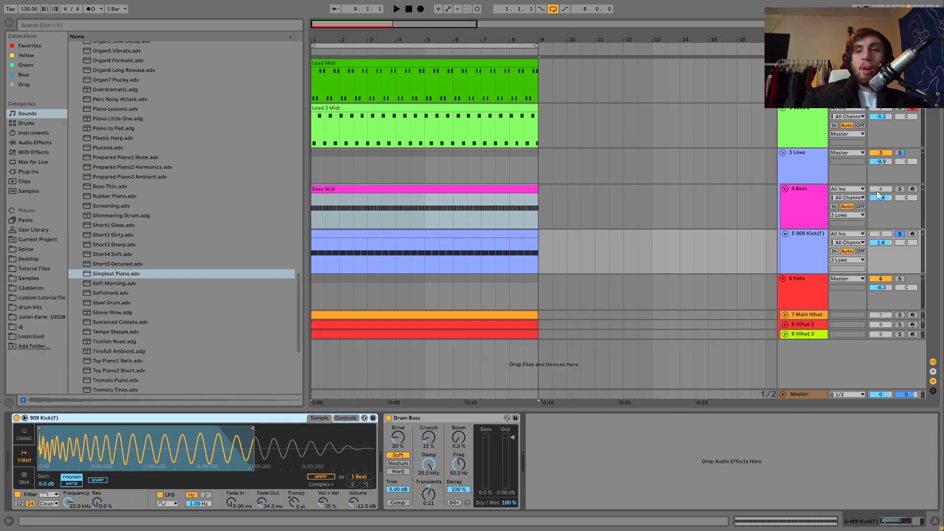
pyautogui.click(901, 189)
pyautogui.press('space')
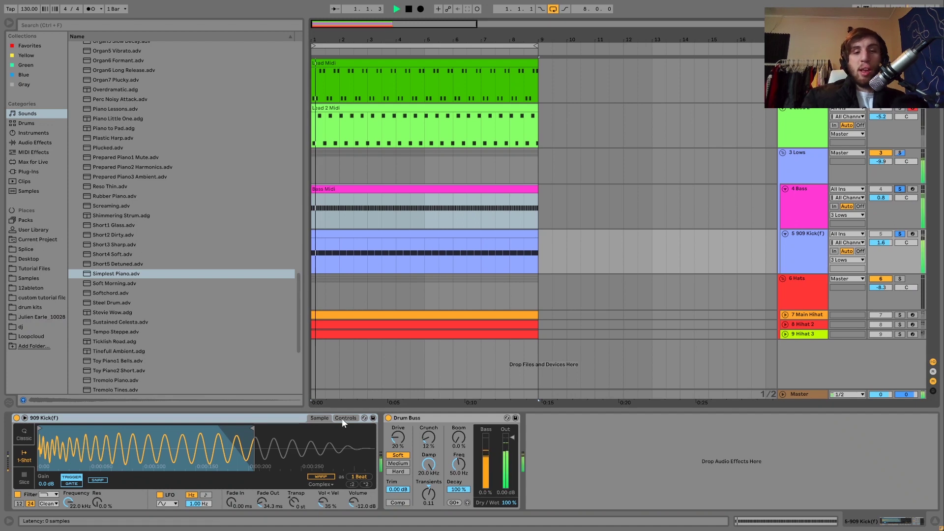
# - Transpose the 909 Kick(f) sample by +1 st in its pitch settings and play it with the bass
pyautogui.click(344, 418)
pyautogui.press('space')
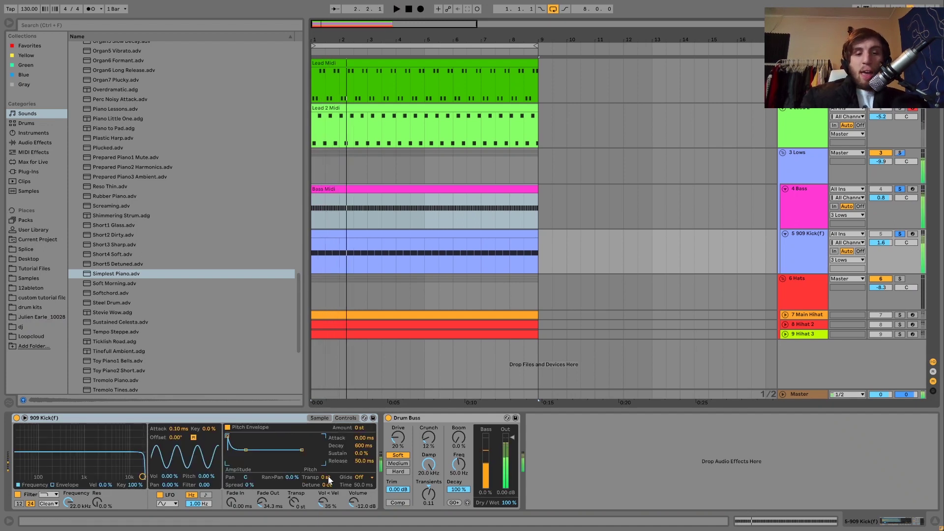
pyautogui.click(327, 478)
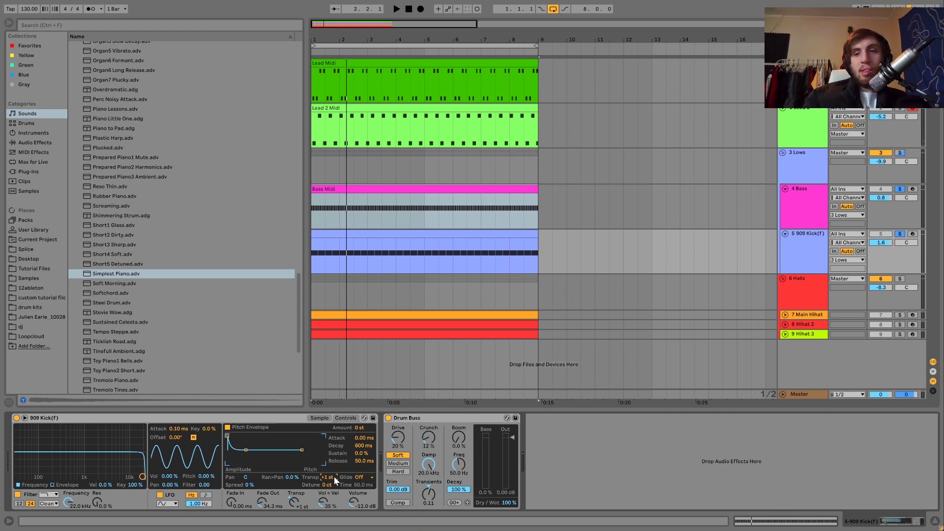
pyautogui.press('space')
# - Add an Auto Filter to the Lows group, set its low-pass frequency to about 115 Hz during playback, and return to the 909 Kick(f) devices
pyautogui.click(807, 171)
pyautogui.press('space')
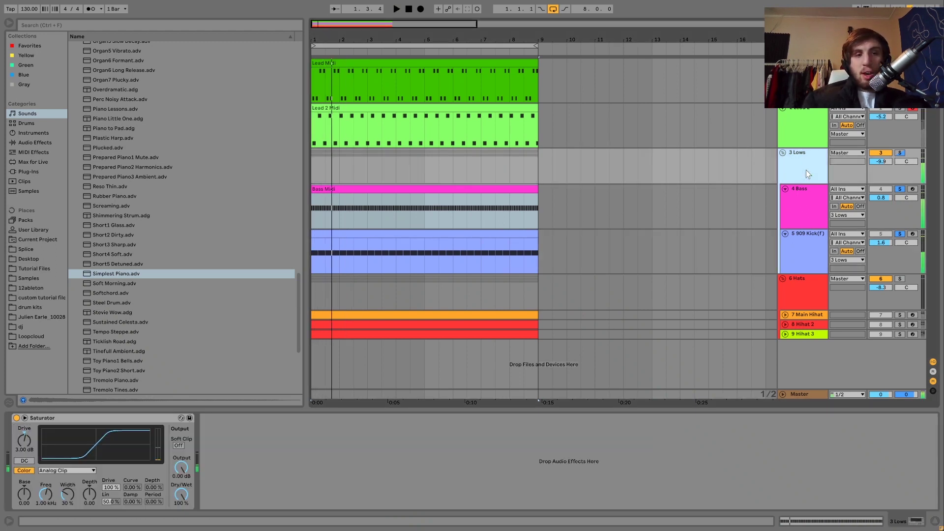
pyautogui.click(31, 143)
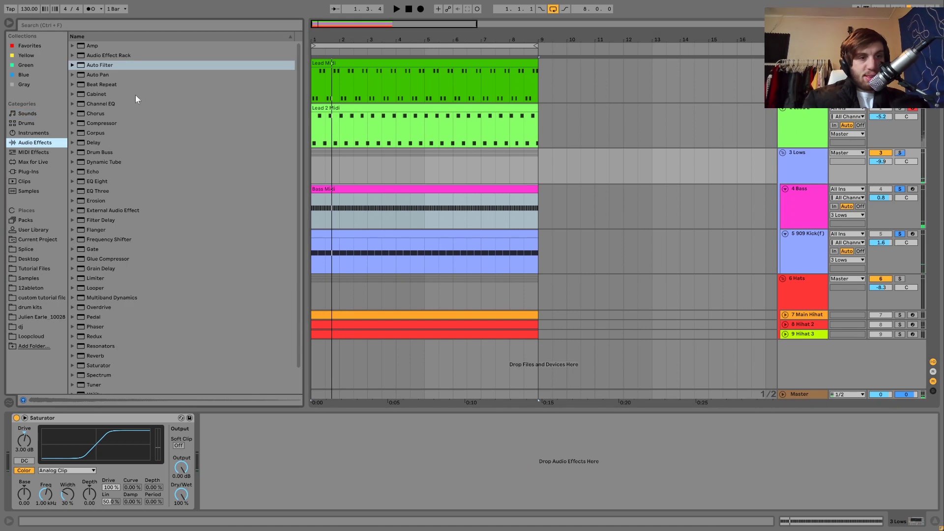
pyautogui.doubleClick(103, 66)
pyautogui.press('space')
pyautogui.moveTo(247, 471); pyautogui.dragTo(255, 469)
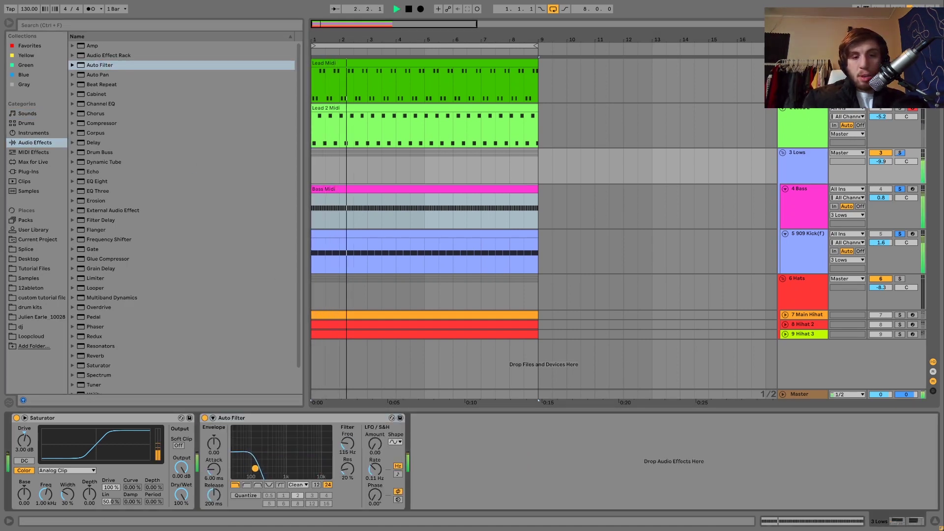
pyautogui.press('space')
pyautogui.click(798, 249)
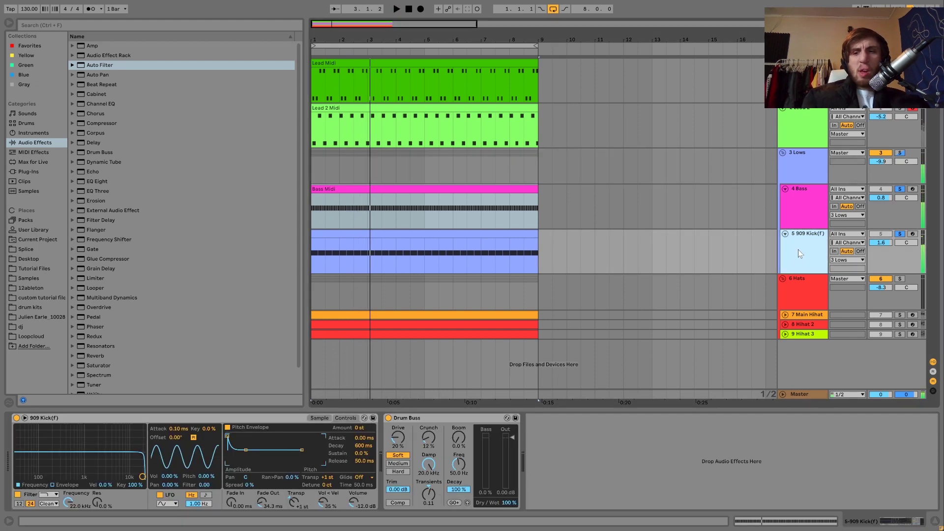
# - Reset the transposition of the 909 Kick(f) sample to 0 st and play it with the bass for comparison
pyautogui.press('space')
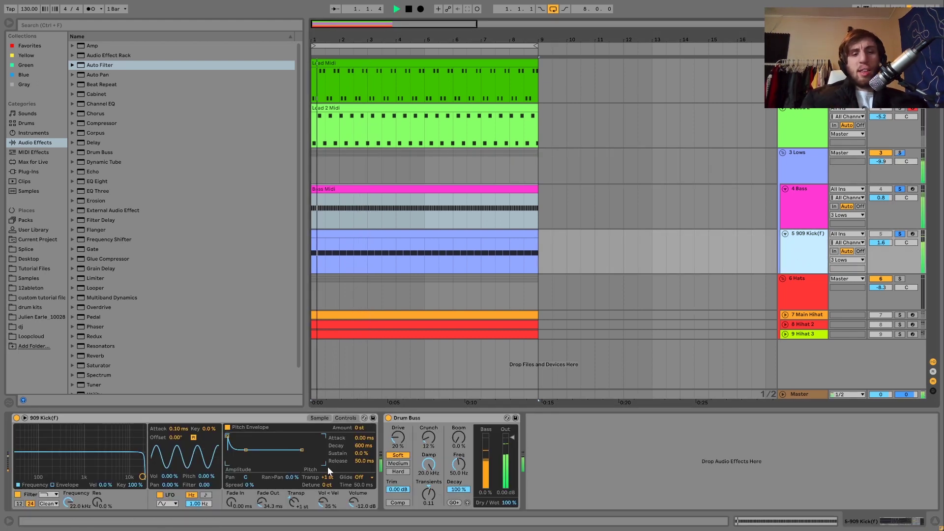
pyautogui.click(329, 476)
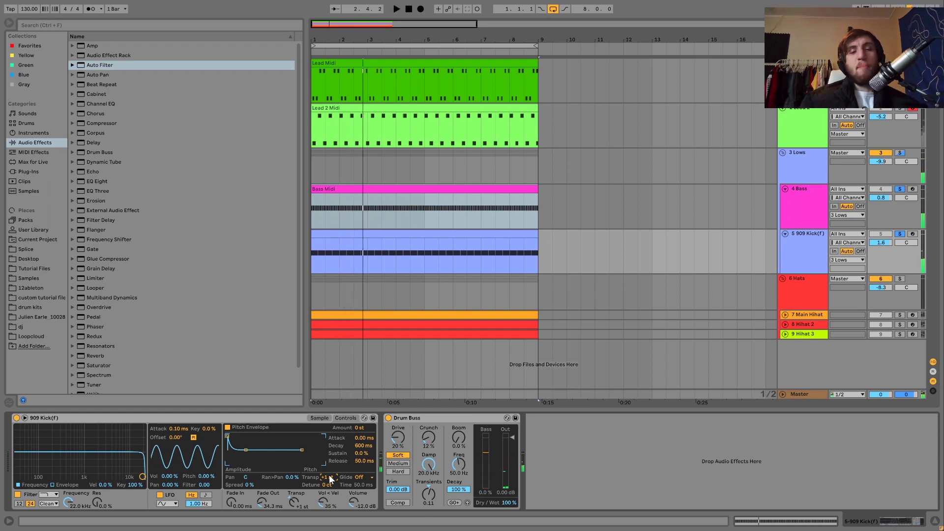
pyautogui.press('Down')
pyautogui.press('space')
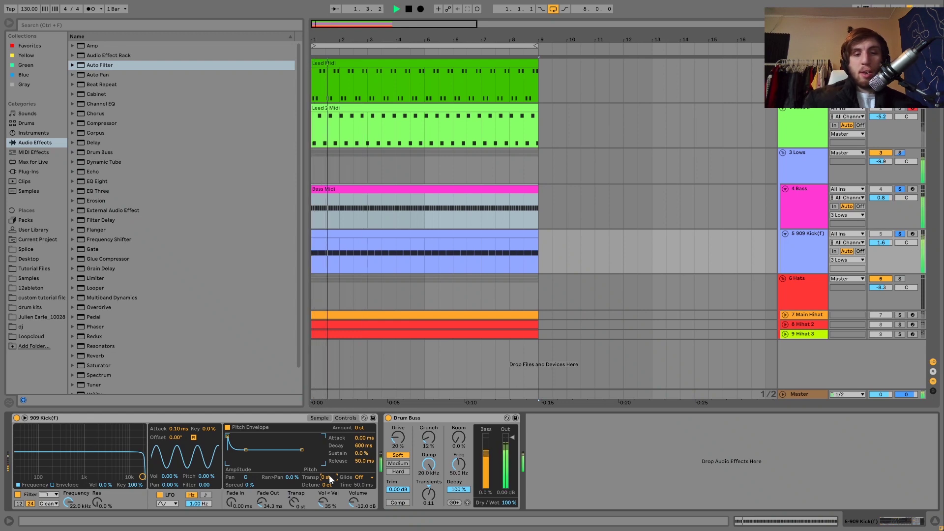
pyautogui.press('space')
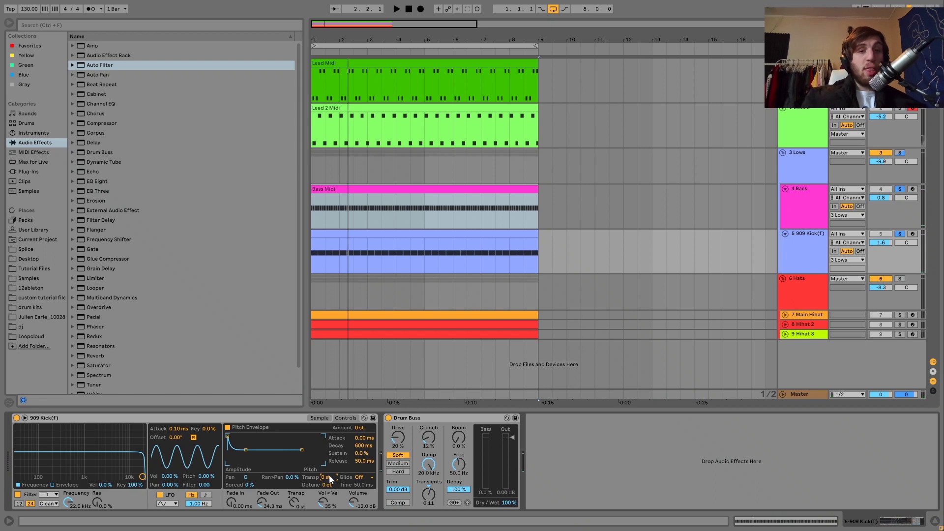
# - Delete the Auto Filter from the Lows group, leaving only its Saturator
pyautogui.click(811, 172)
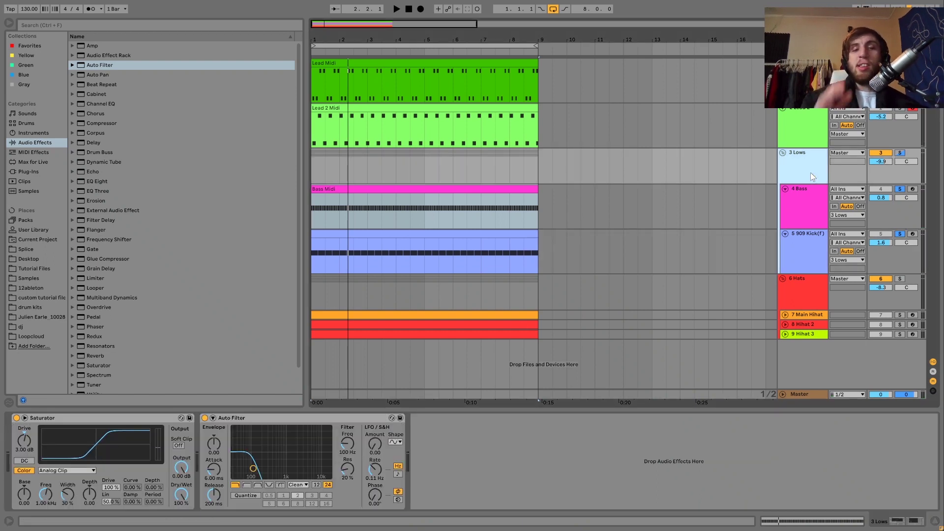
pyautogui.click(230, 420)
pyautogui.press('Delete')
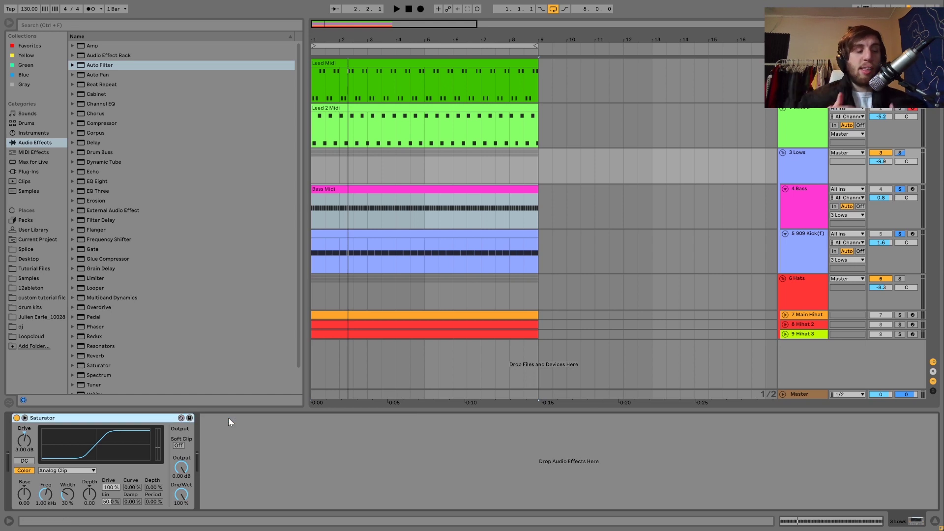
# - Play the bass and kick together, switch to soloing only the 909 Kick(f) track, and play it alone
pyautogui.click(828, 254)
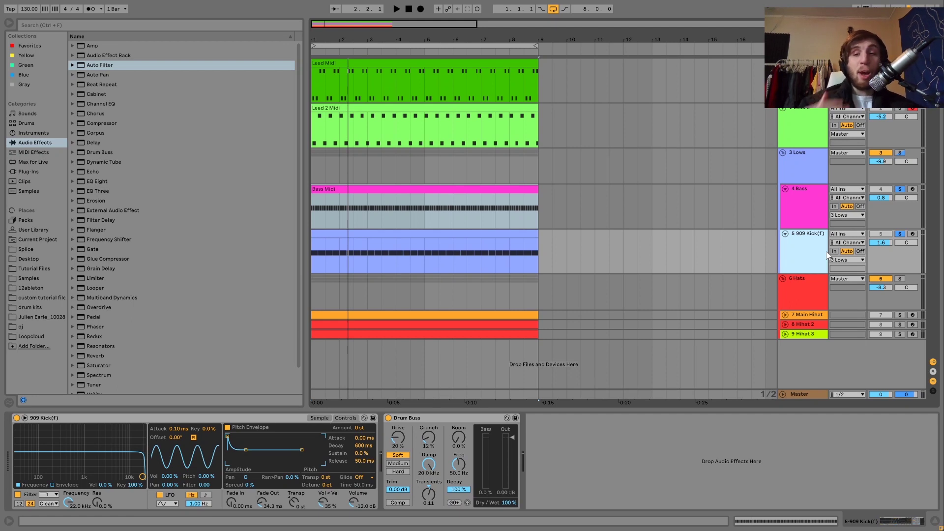
pyautogui.press('space')
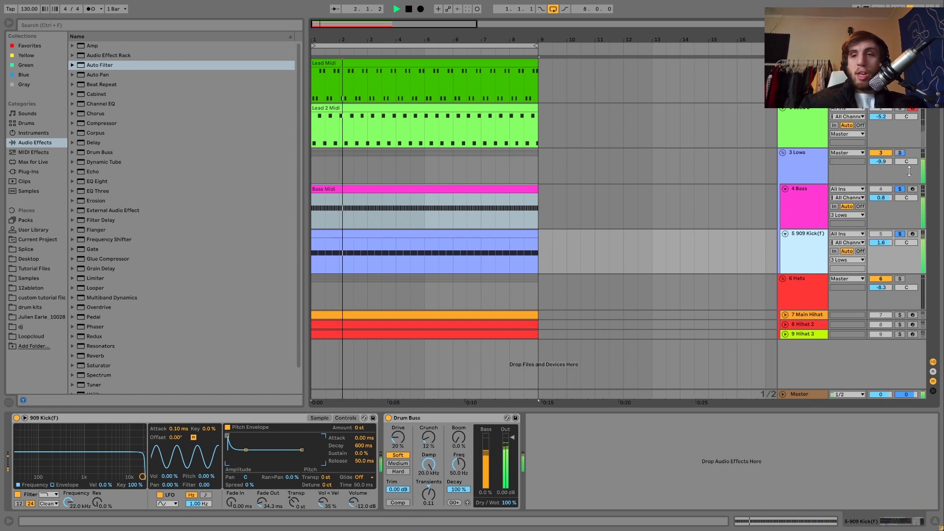
pyautogui.press('space')
pyautogui.click(900, 234)
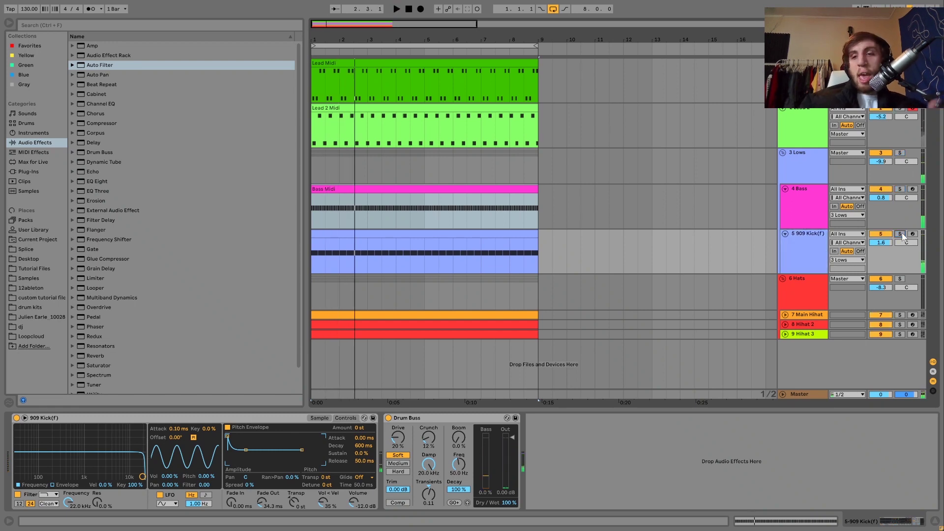
pyautogui.press('space')
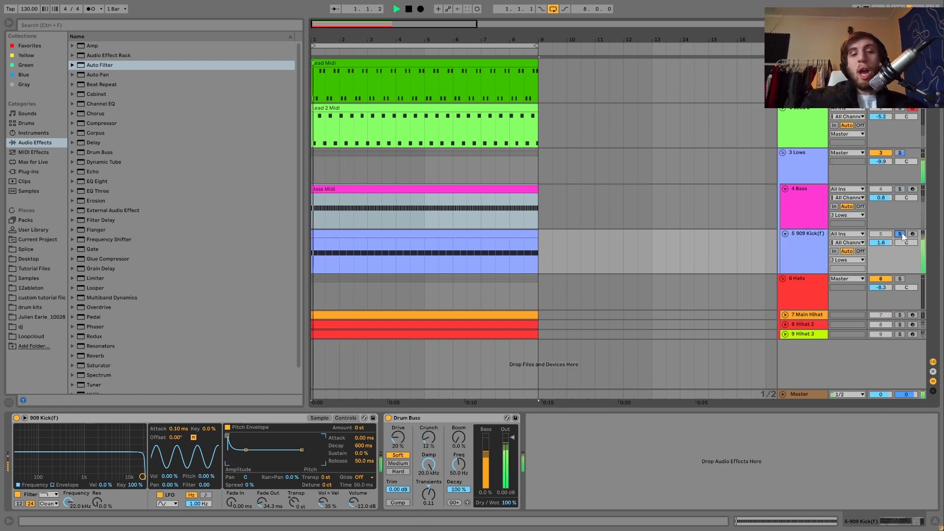
pyautogui.press('space')
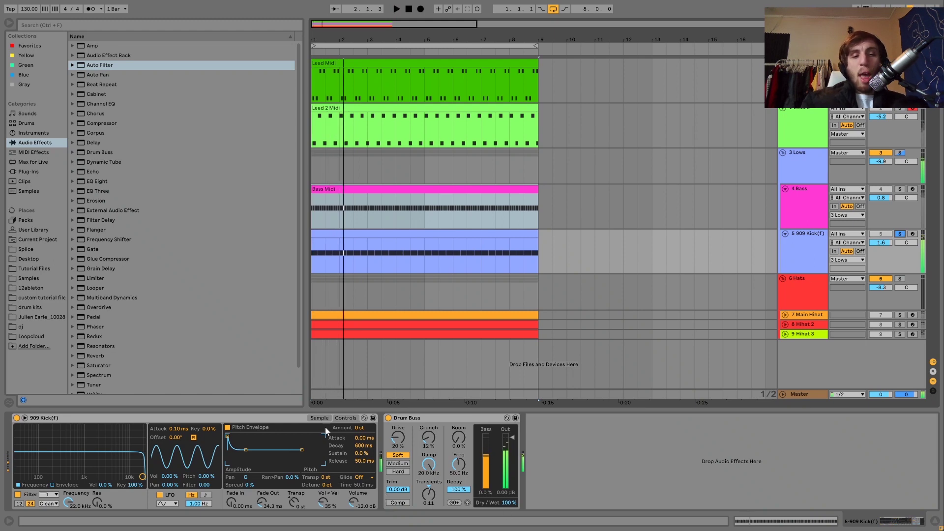
# - Show the sample waveform of the 909 Kick(f) sampler and play the soloed kick again
pyautogui.click(319, 418)
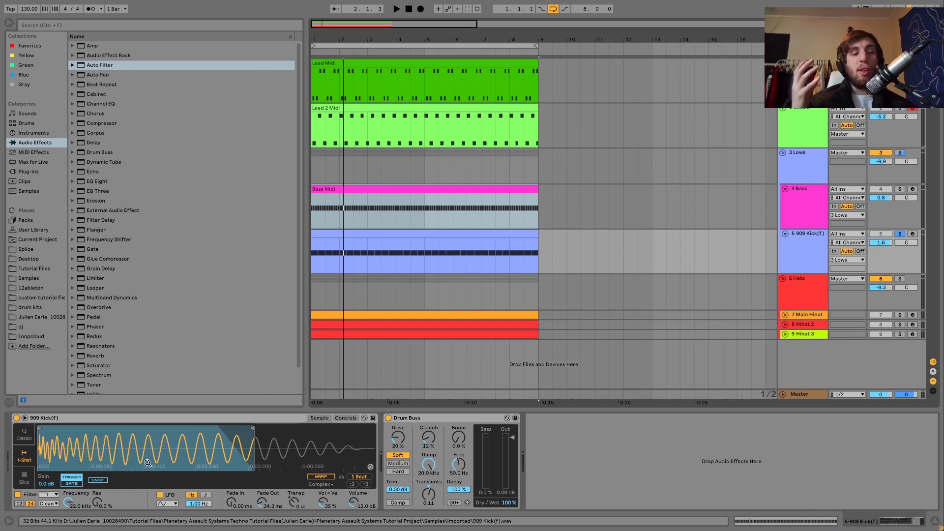
pyautogui.press('space')
pyautogui.press('space')
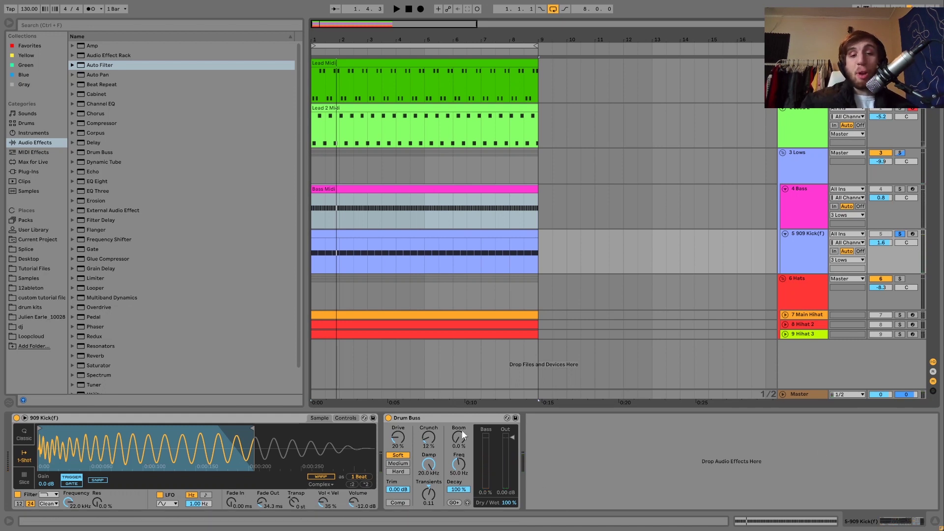
# - Solo the Lows group, show its Saturator, and set the playback start at bar 1
pyautogui.click(900, 153)
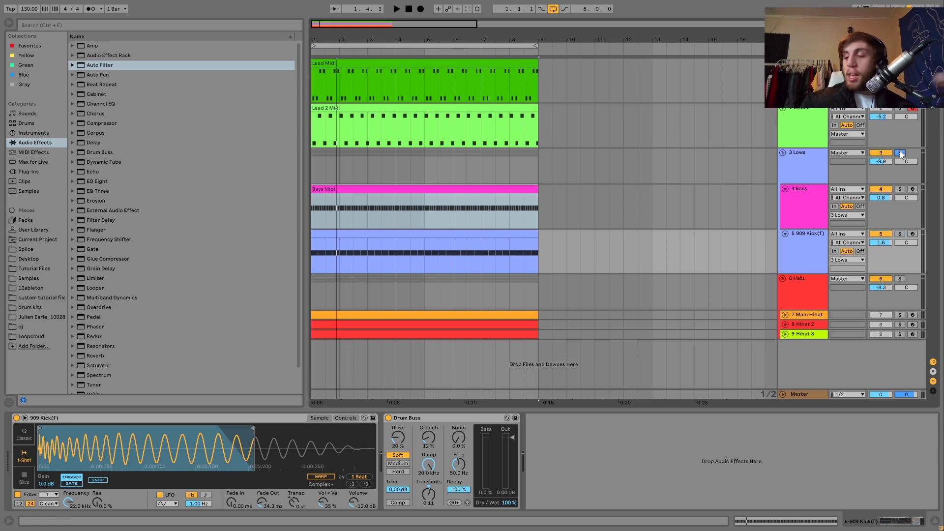
pyautogui.click(812, 158)
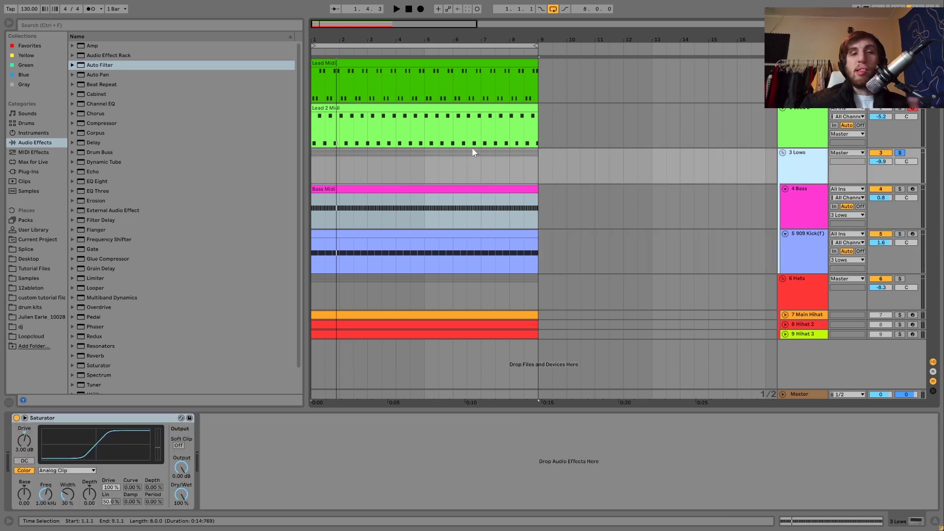
pyautogui.click(314, 173)
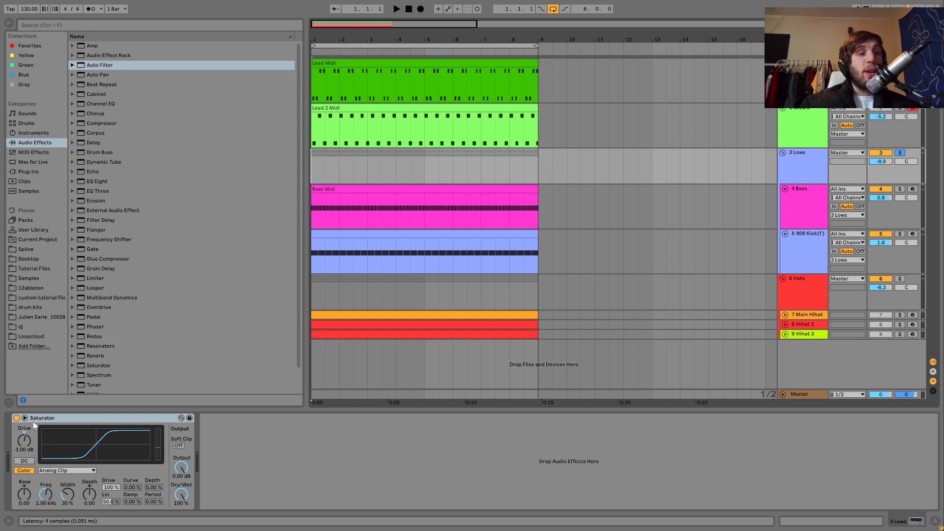
# - Compare the Lows group's sound with its Saturator off and on during playback, leaving the Saturator enabled
pyautogui.click(17, 418)
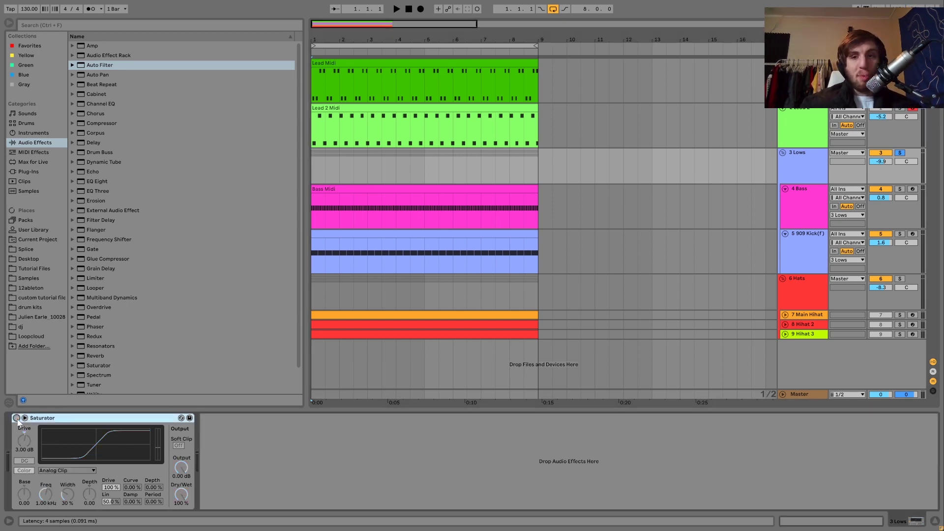
pyautogui.press('space')
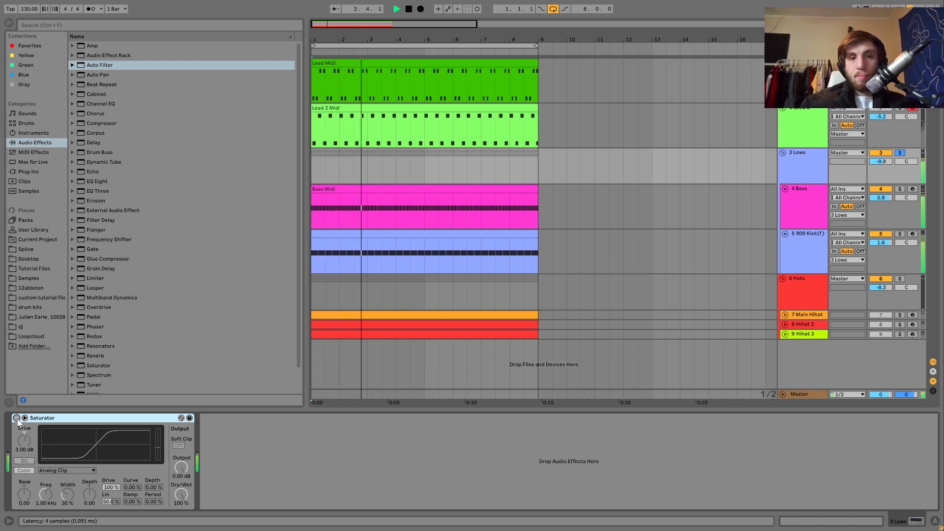
pyautogui.click(17, 418)
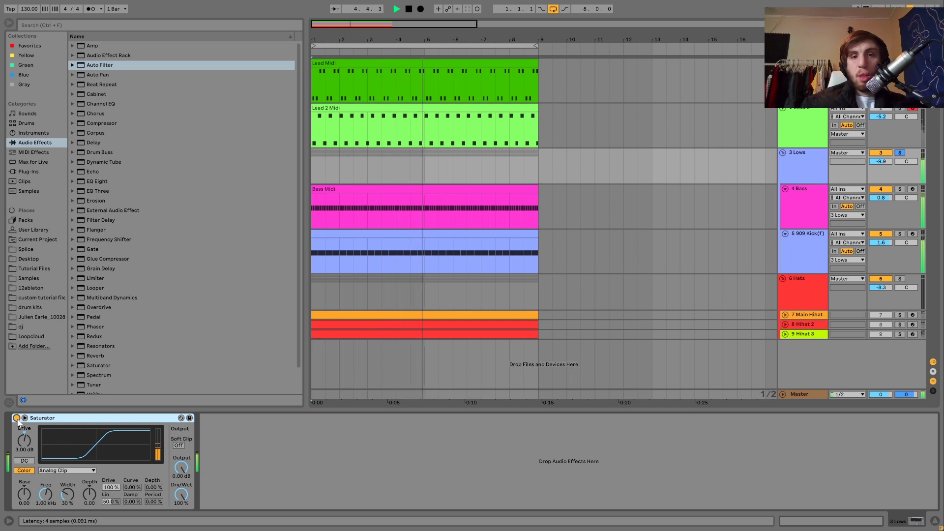
pyautogui.press('space')
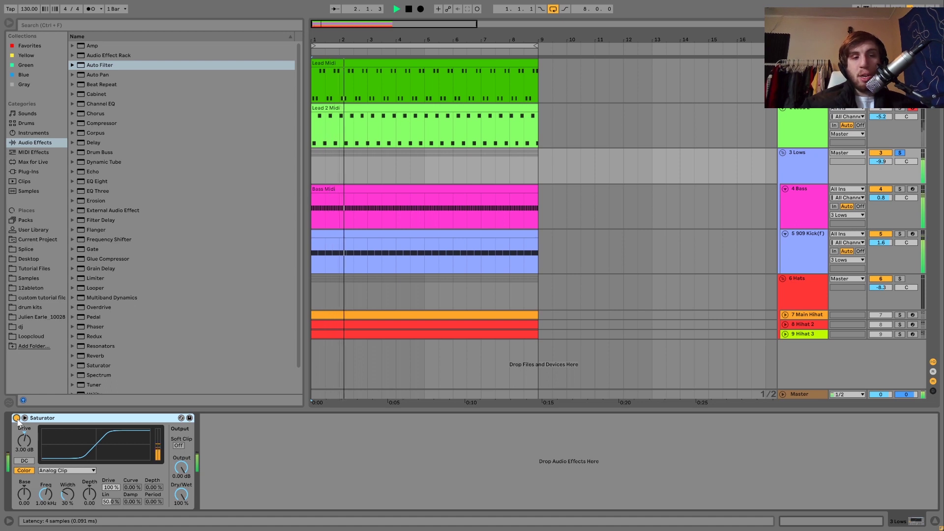
pyautogui.press('space')
pyautogui.press('space')
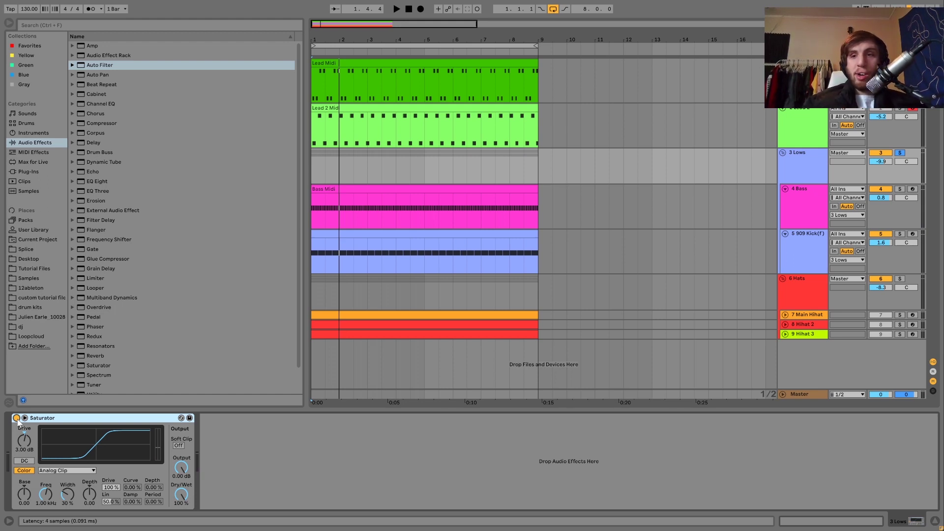
pyautogui.press('space')
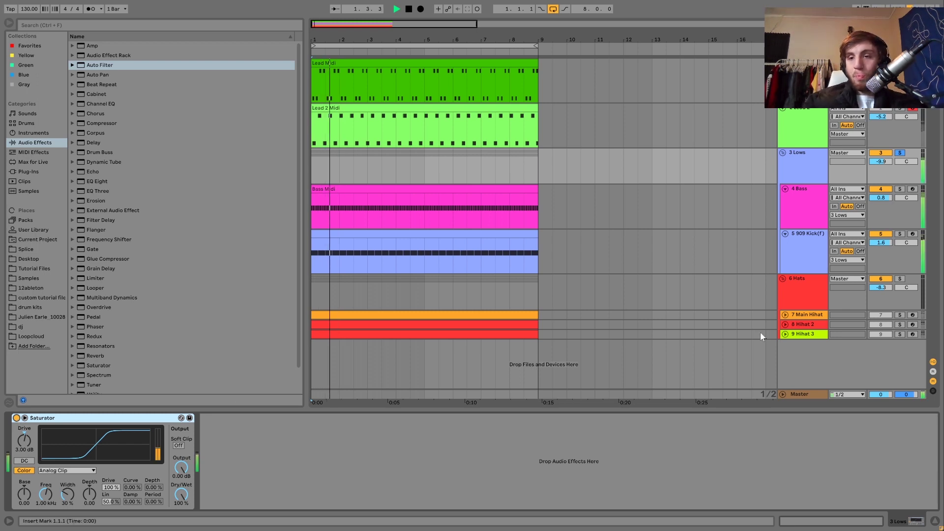
# - Solo the Hats group, play it, and show its Saturator and Auto Filter devices
pyautogui.click(900, 278)
pyautogui.press('space')
pyautogui.click(815, 289)
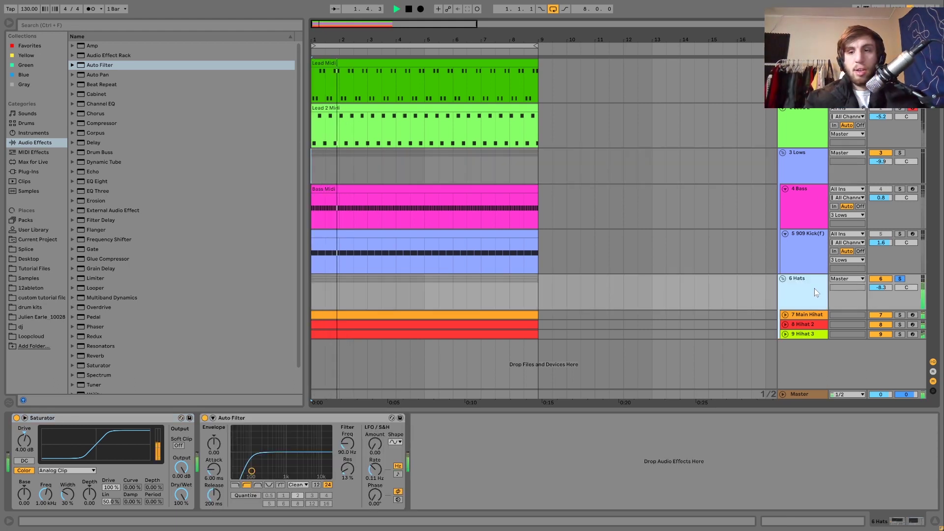
pyautogui.press('space')
# - Unfold the Main Hihat track, show its device chain, and play the track soloed
pyautogui.click(786, 315)
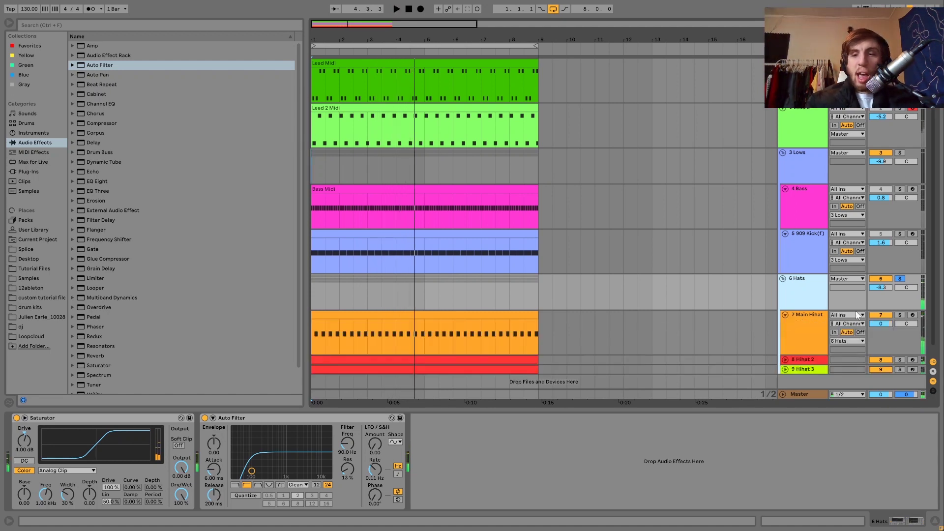
pyautogui.click(792, 328)
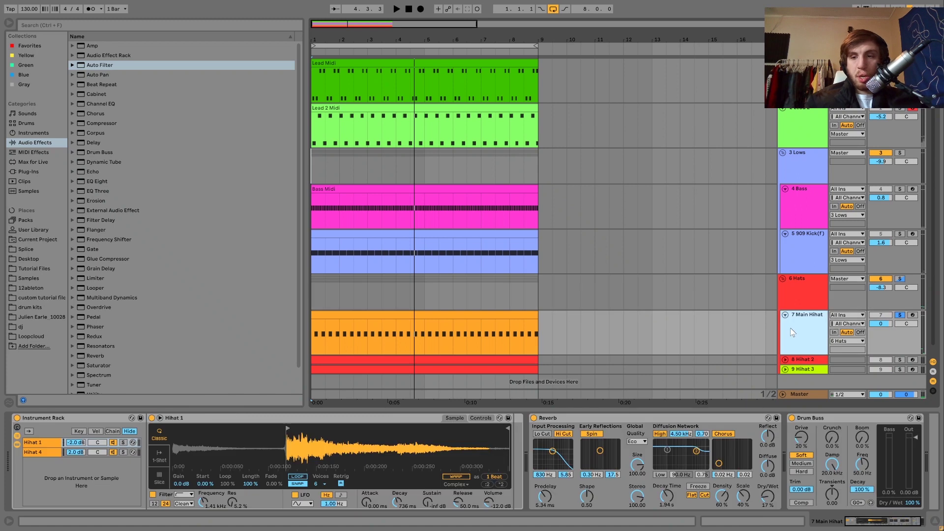
pyautogui.press('space')
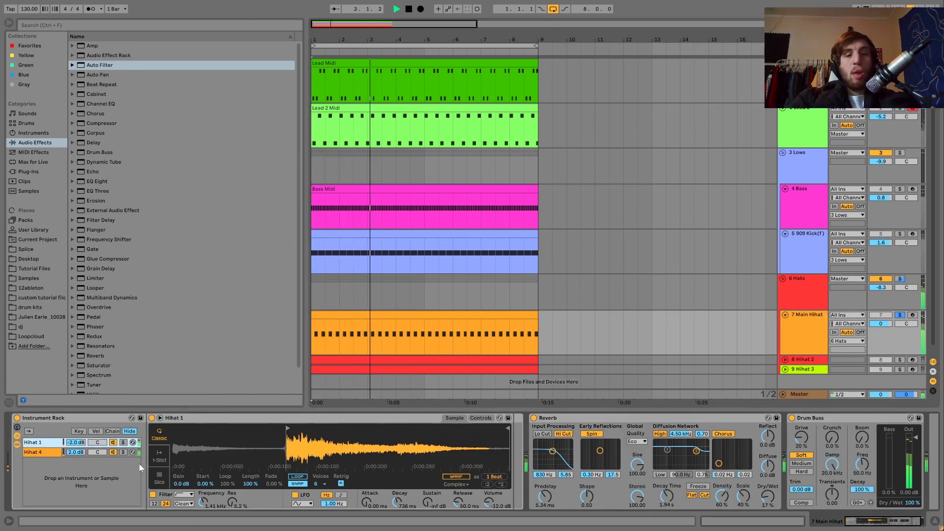
pyautogui.press('space')
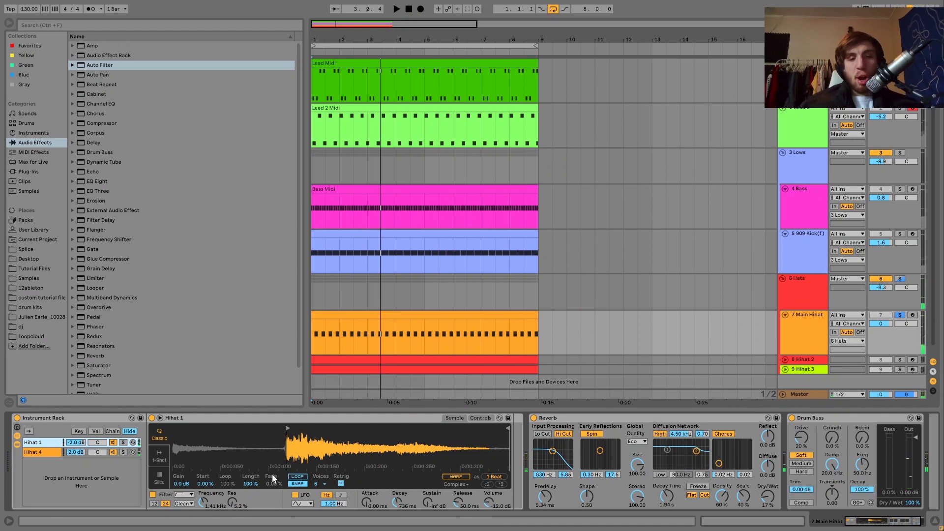
pyautogui.click(901, 315)
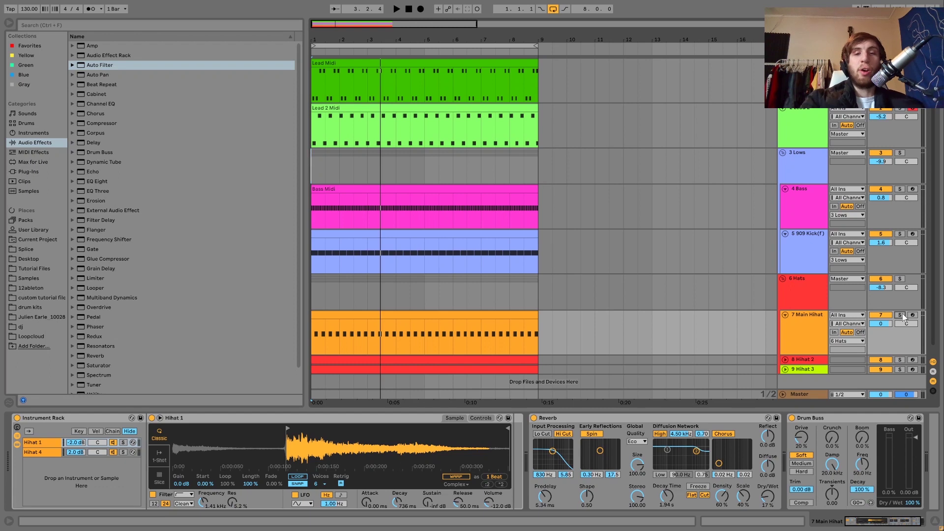
pyautogui.click(900, 315)
pyautogui.press('space')
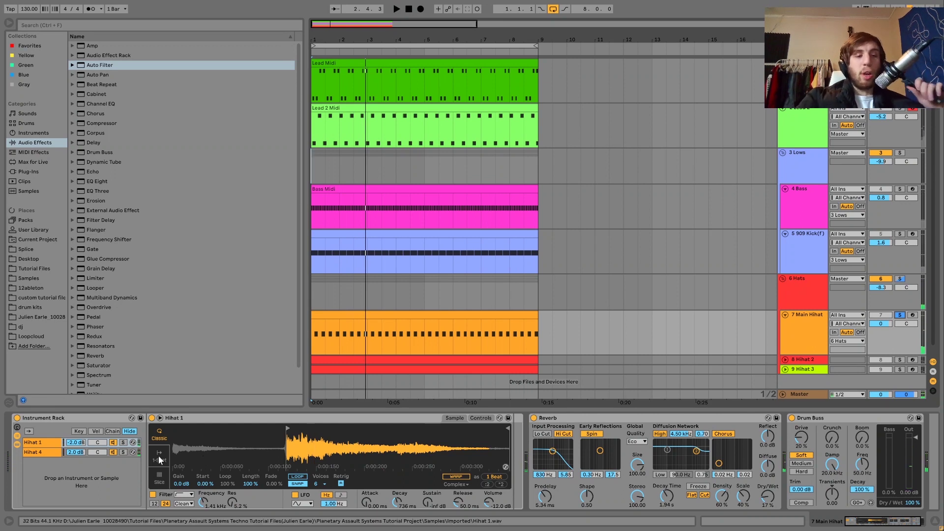
# - Solo the Hihat 4 and Hihat 1 chains of the Main Hihat rack in turn during playback, ending on Hihat 4
pyautogui.click(122, 453)
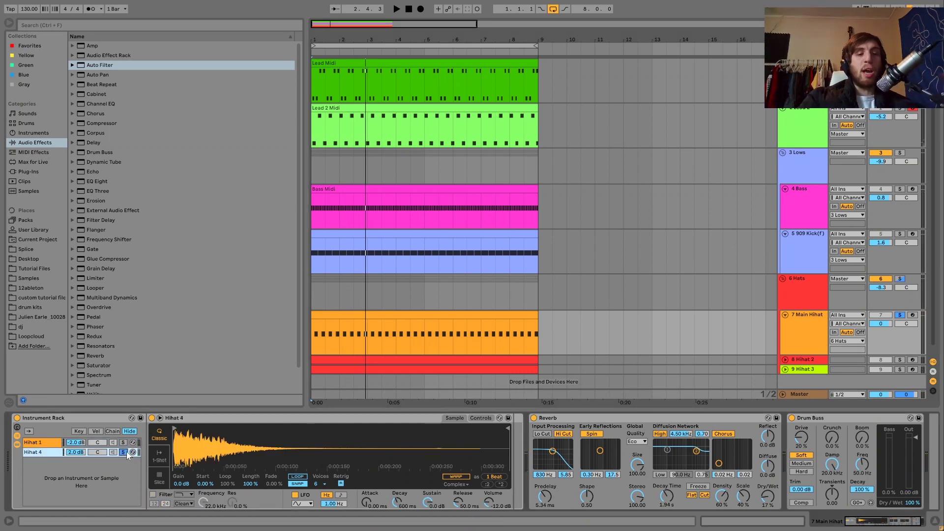
pyautogui.press('space')
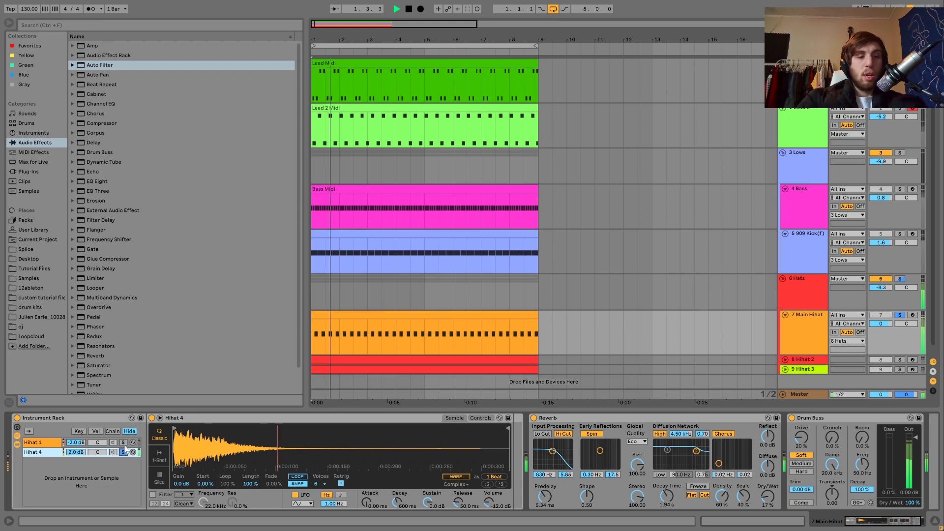
pyautogui.click(123, 442)
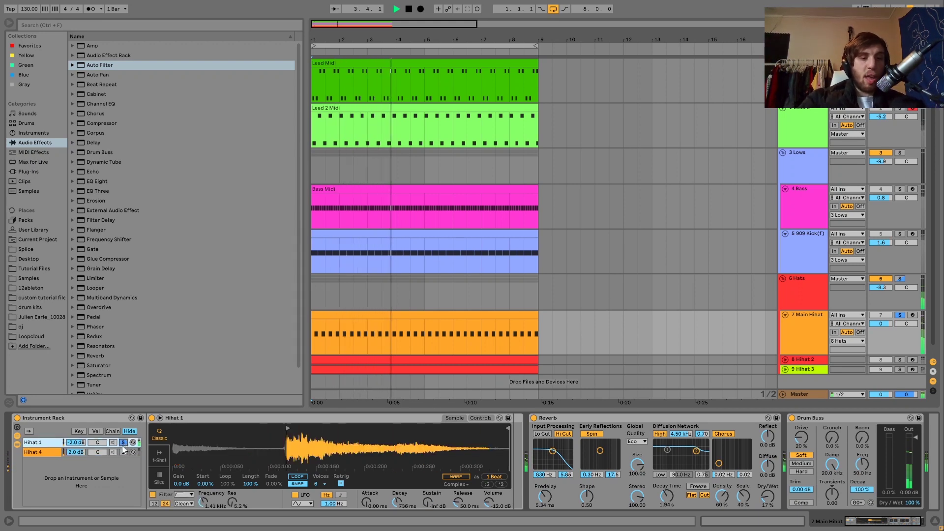
pyautogui.click(123, 453)
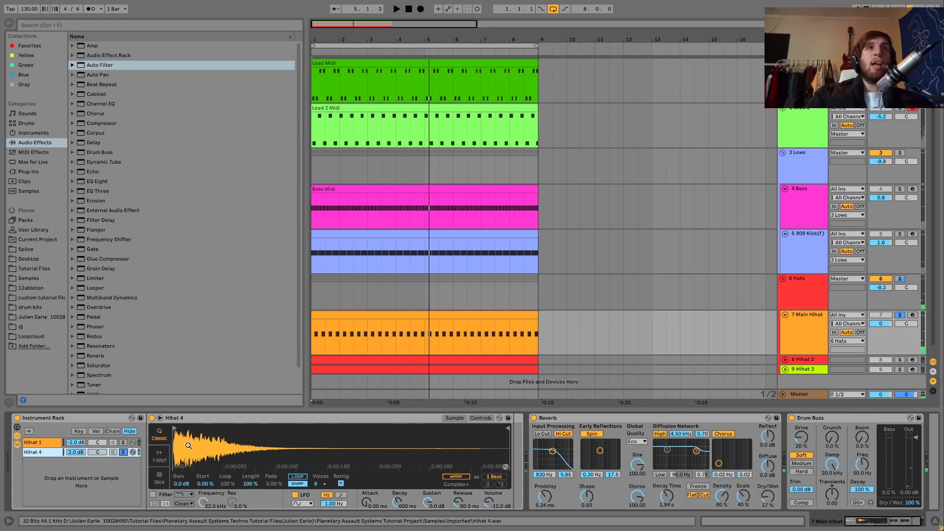
pyautogui.press('space')
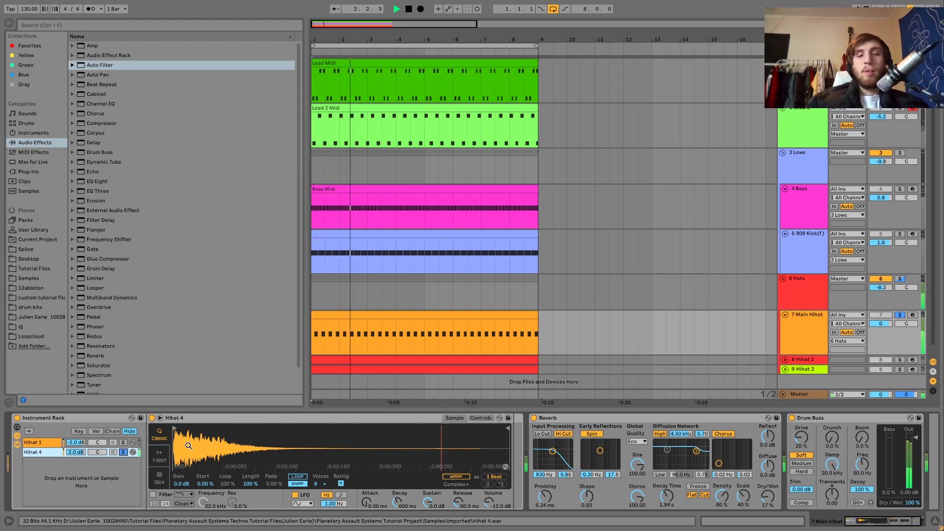
pyautogui.press('space')
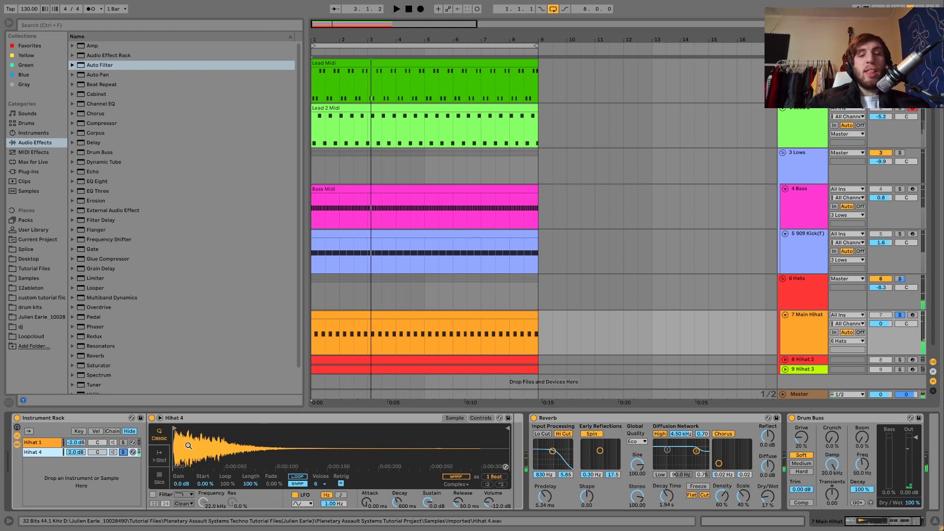
# - Clear the solos on the Main Hihat track and its Hihat 4 chain, and play the full mix
pyautogui.click(899, 315)
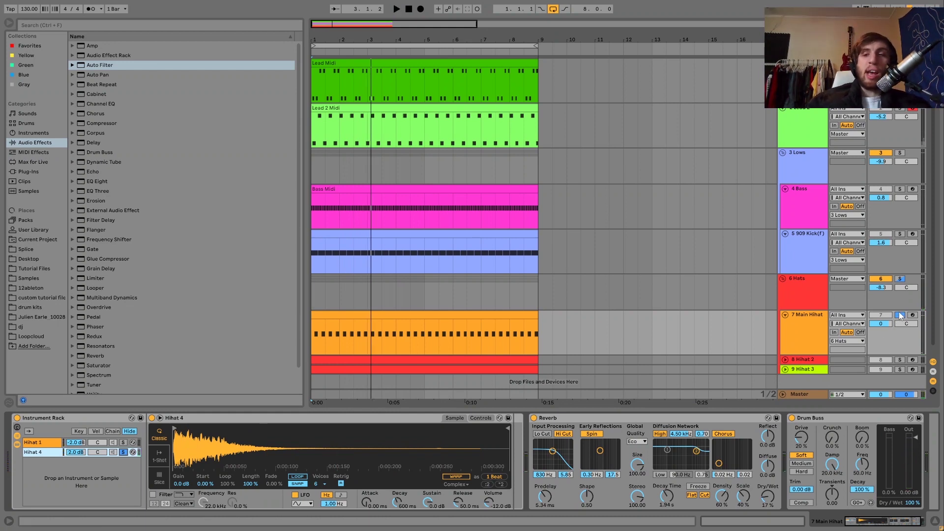
pyautogui.click(123, 453)
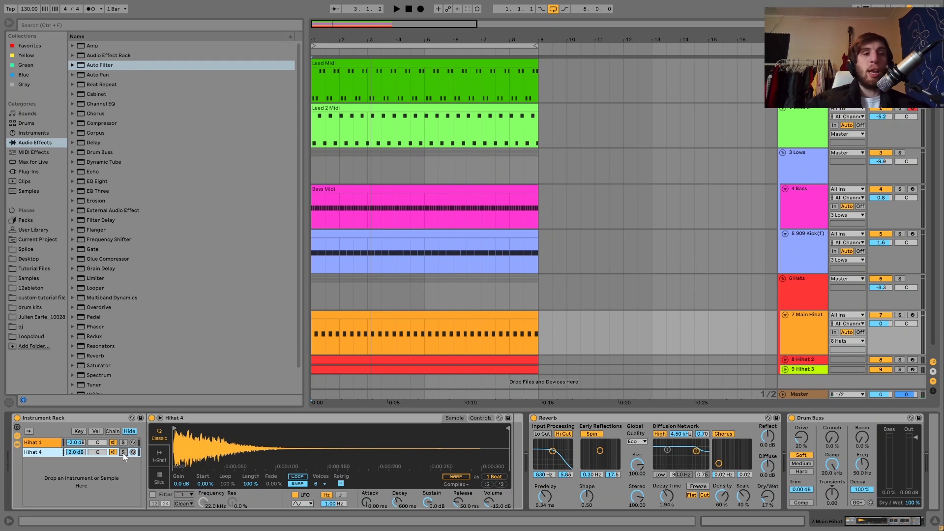
pyautogui.press('space')
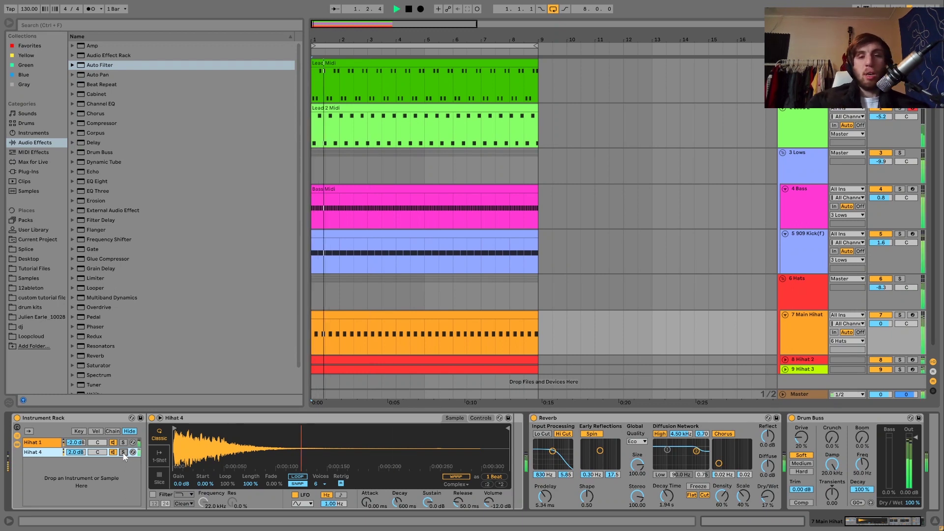
pyautogui.press('space')
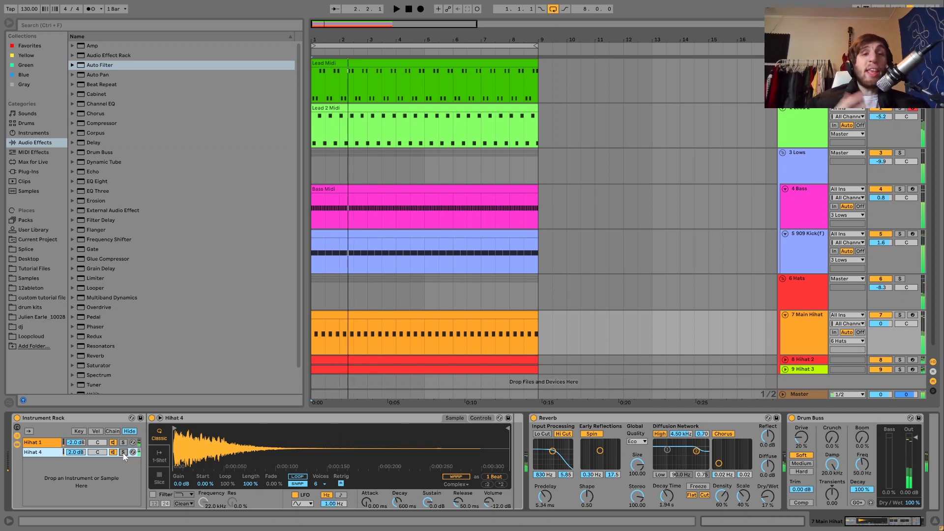
pyautogui.press('space')
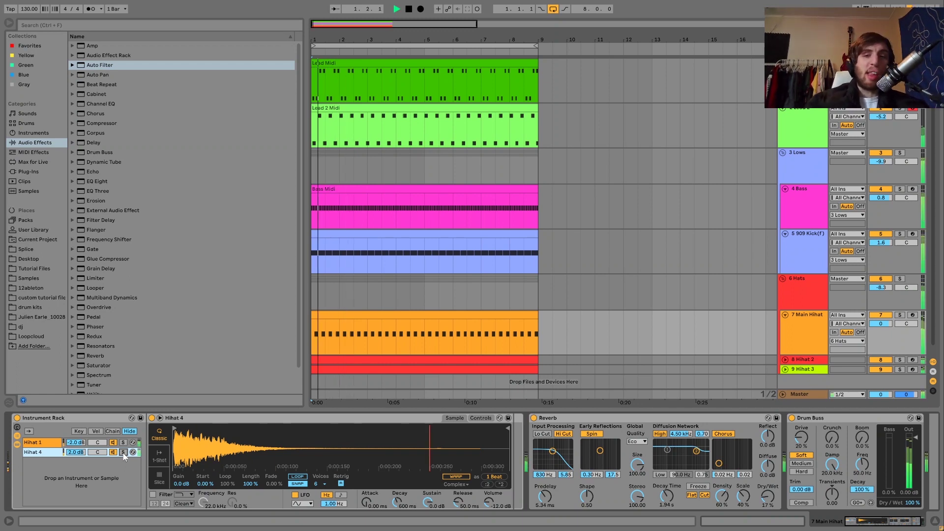
pyautogui.press('space')
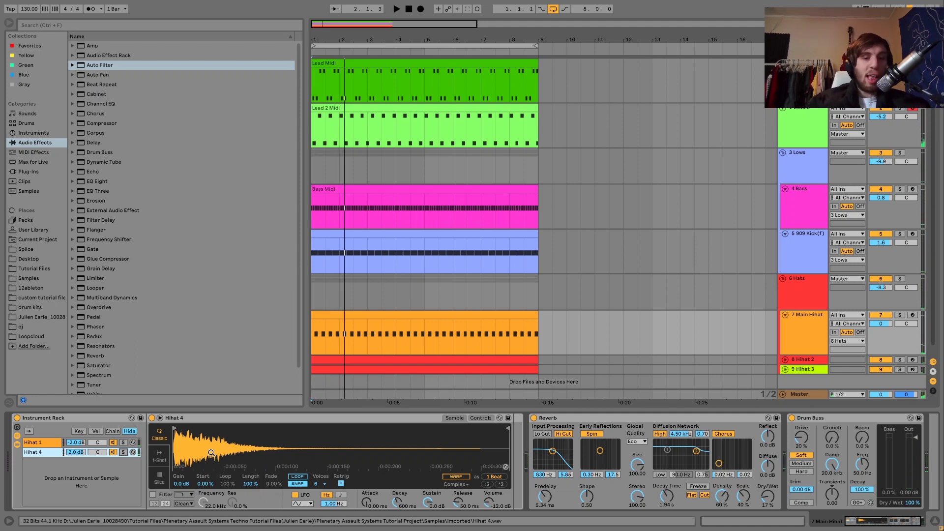
# - Show the Main Hihat track's Reverb and Drum Buss devices, play the mix, and solo the track
pyautogui.hscroll(2, 211, 453)
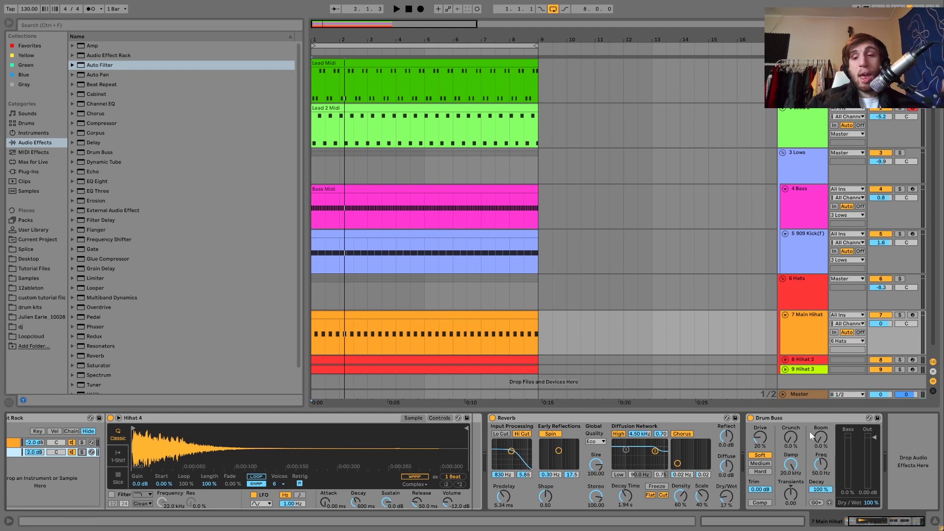
pyautogui.press('space')
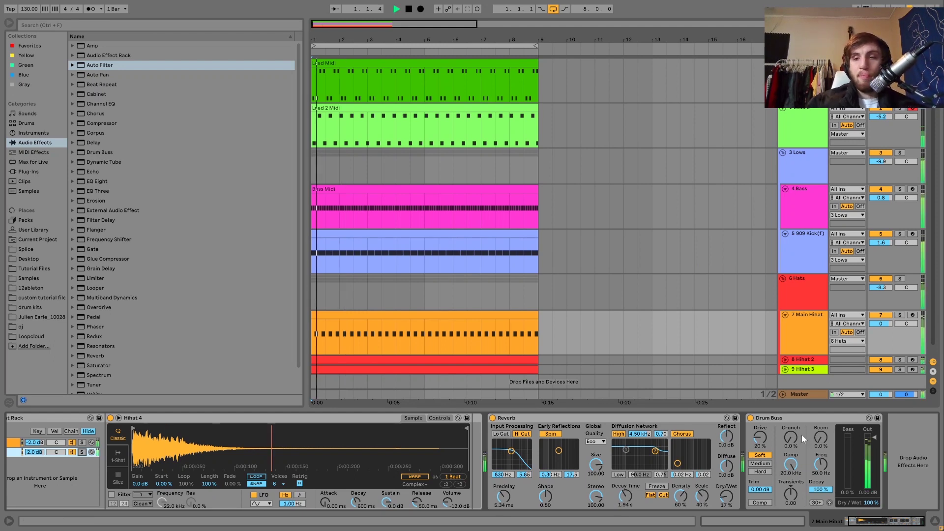
pyautogui.click(899, 315)
pyautogui.press('space')
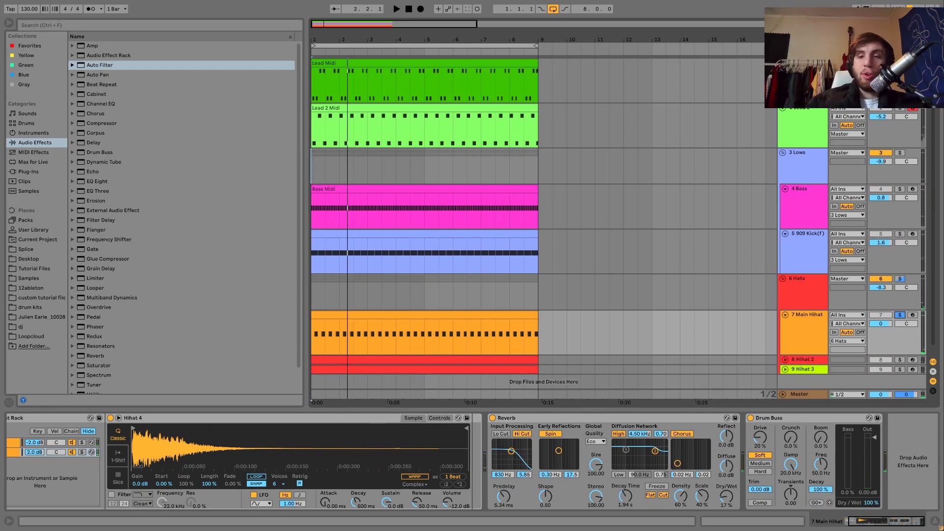
# - Solo the Hihat 2 track during playback, unfold it, and show its sampler and Drum Buss devices
pyautogui.click(900, 360)
pyautogui.press('space')
pyautogui.click(786, 360)
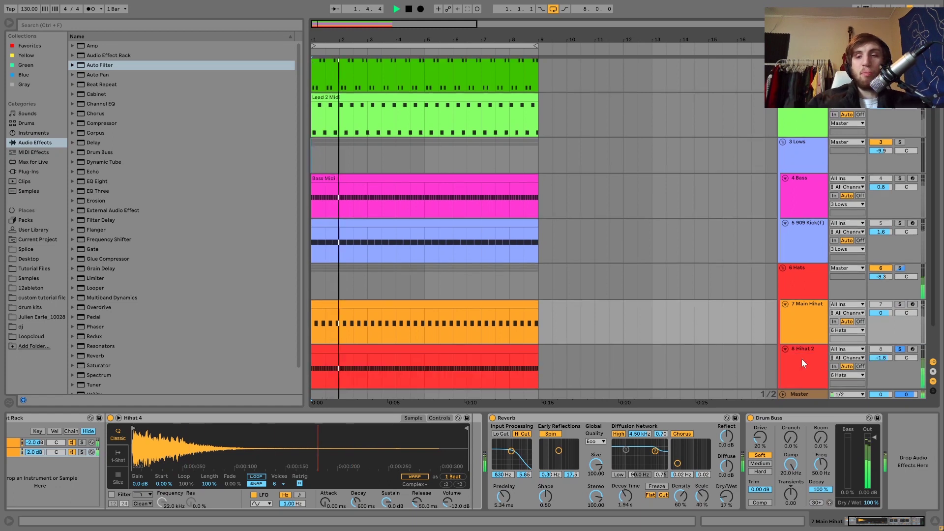
pyautogui.click(802, 363)
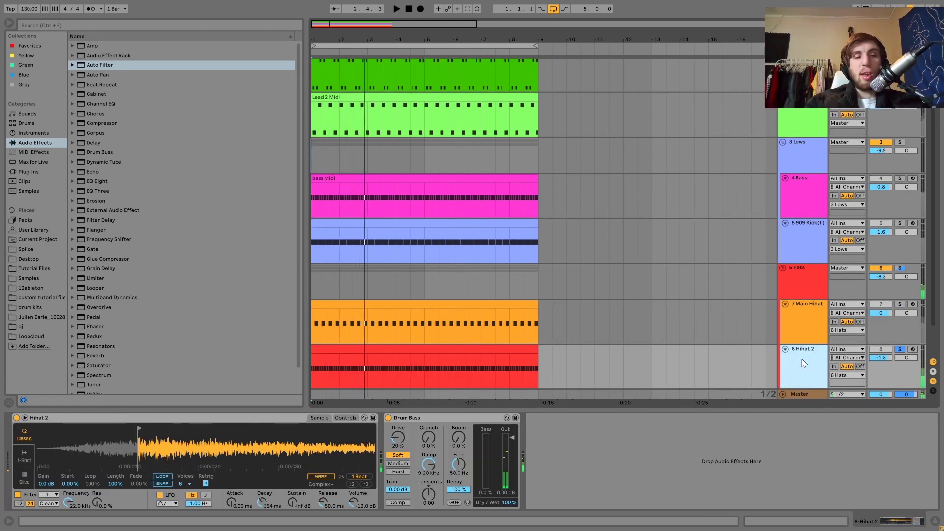
# - Audition the Hihat 2 sample from its very beginning, and return its start marker to just after the fade-in
pyautogui.moveTo(354, 438); pyautogui.dragTo(150, 439)
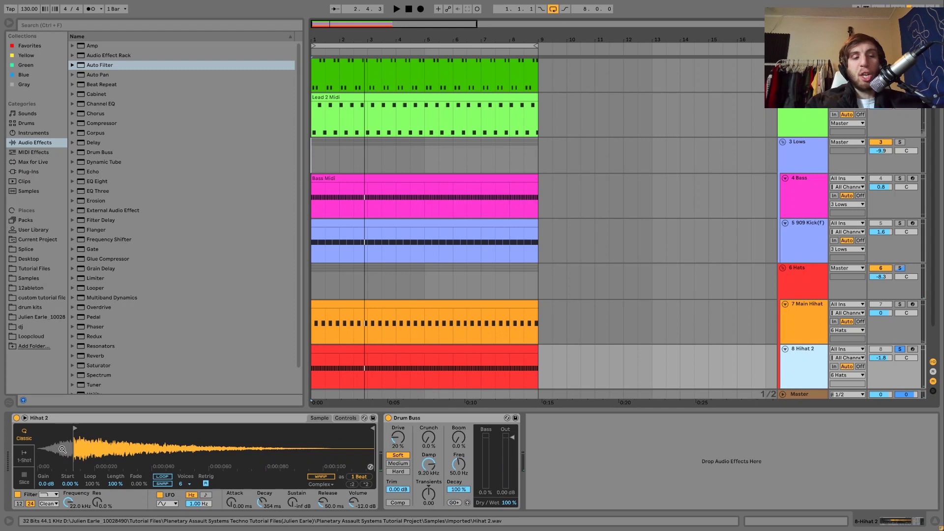
pyautogui.press('space')
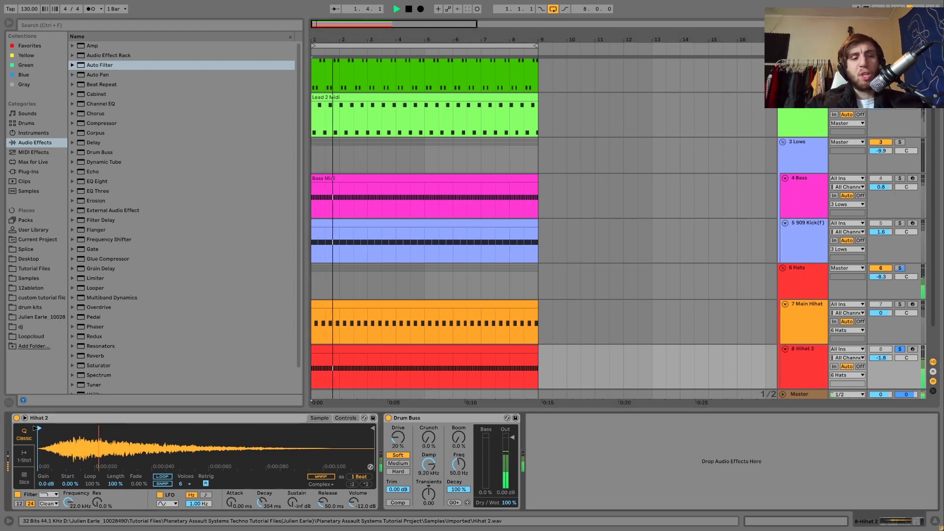
pyautogui.moveTo(33, 428); pyautogui.dragTo(74, 436)
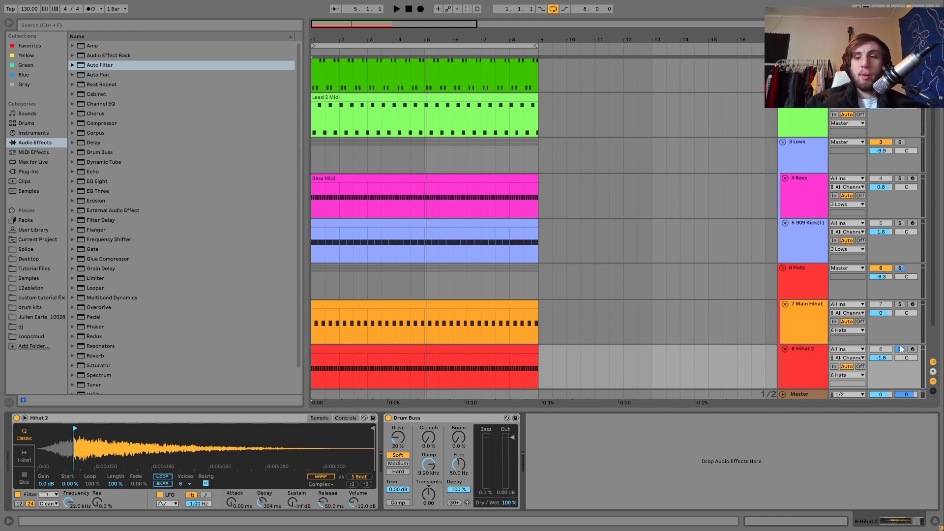
# - Solo the Main Hihat and Hihat 2 tracks in turn and play each to compare their patterns
pyautogui.click(900, 304)
pyautogui.press('space')
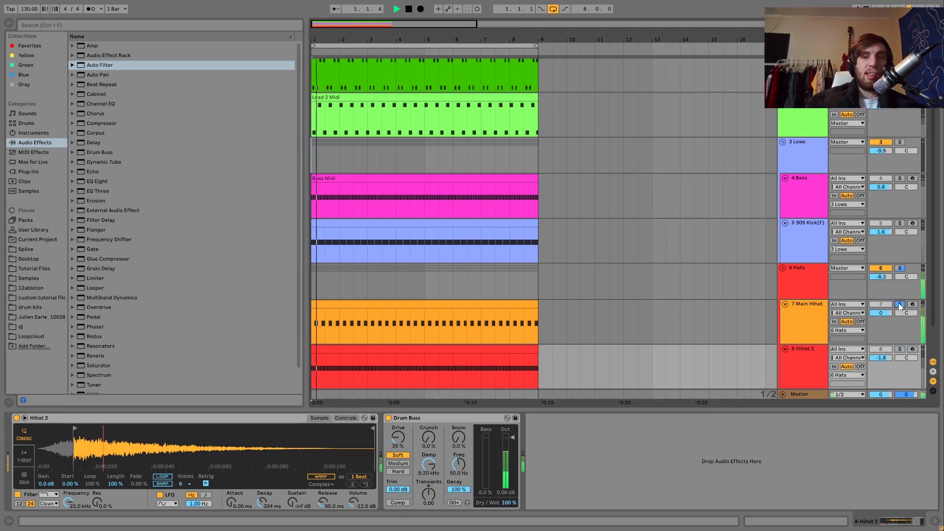
pyautogui.press('space')
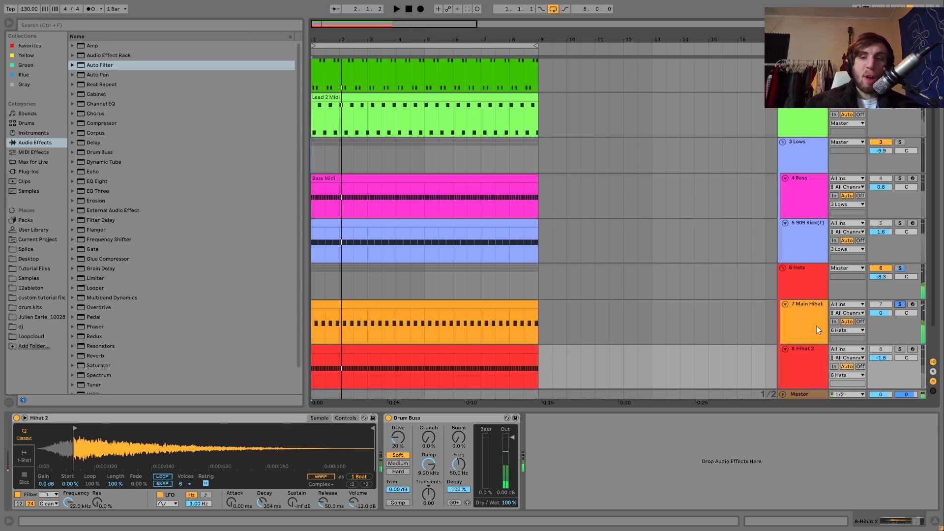
pyautogui.click(901, 350)
pyautogui.press('space')
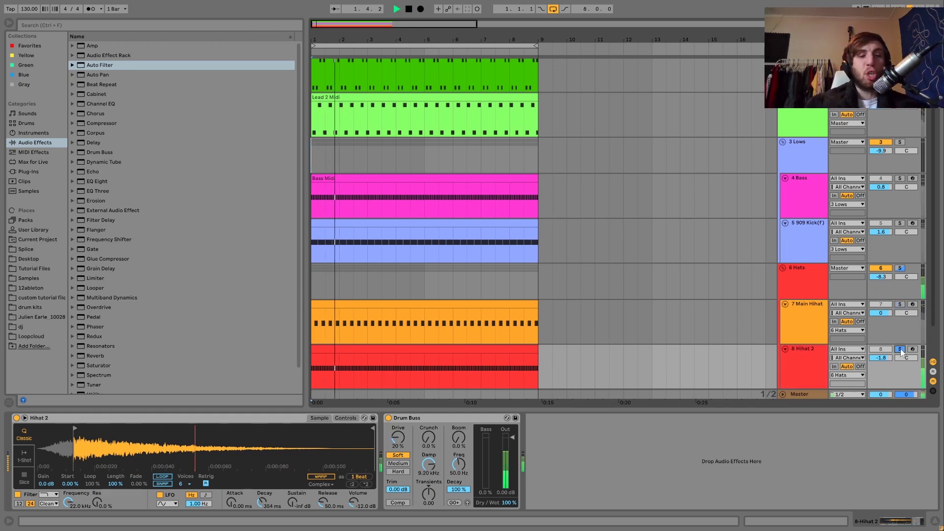
pyautogui.press('space')
pyautogui.press('space')
pyautogui.hotkey('ctrl', 'd')
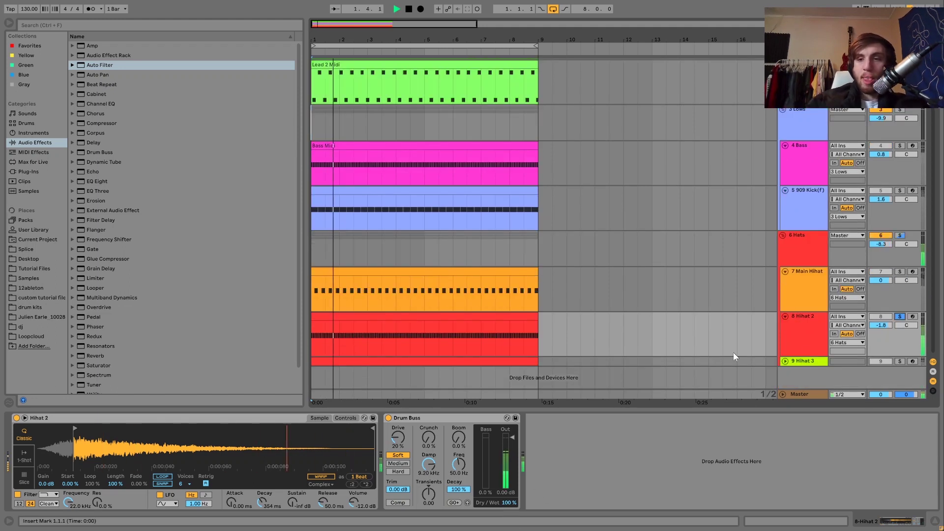
# - Solo and unfold the Hihat 3 track, show its sampler and Auto Pan devices, and play it
pyautogui.click(901, 361)
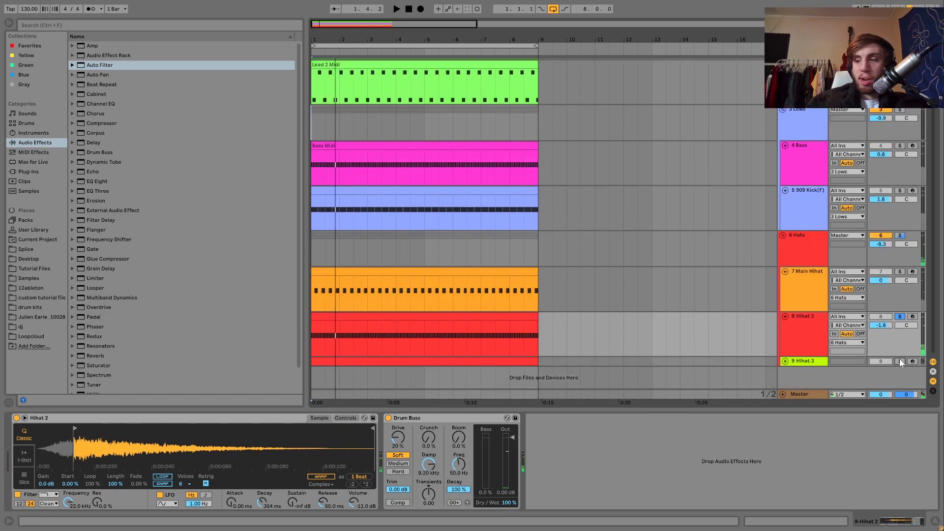
pyautogui.click(780, 360)
pyautogui.click(787, 361)
pyautogui.click(800, 364)
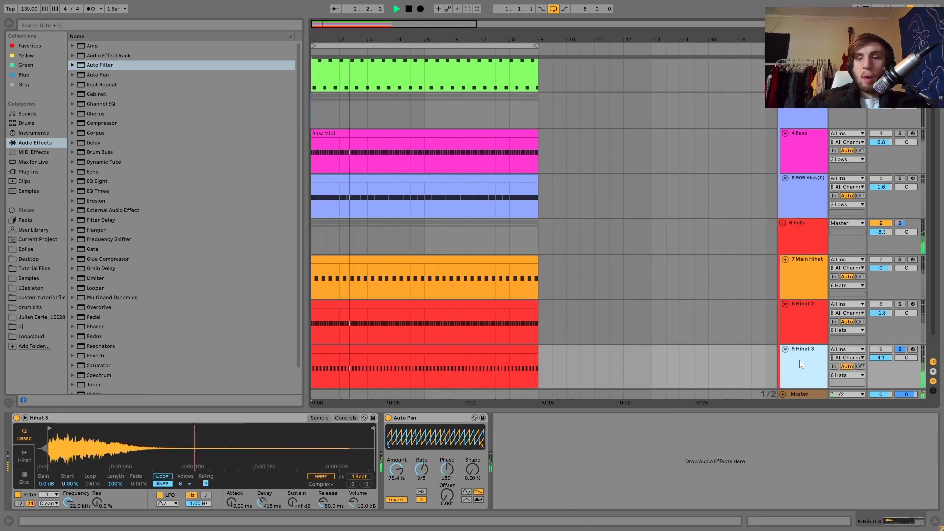
pyautogui.scroll(3, 842, 307)
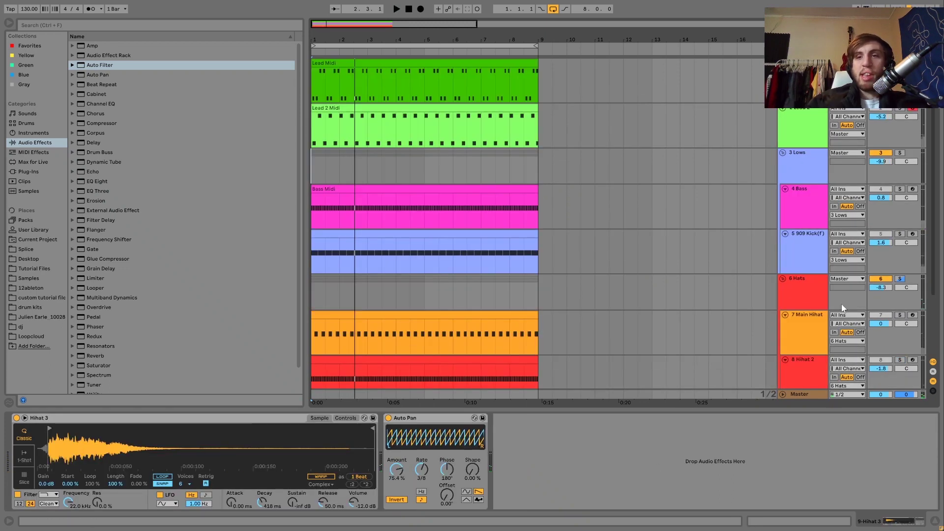
pyautogui.press('space')
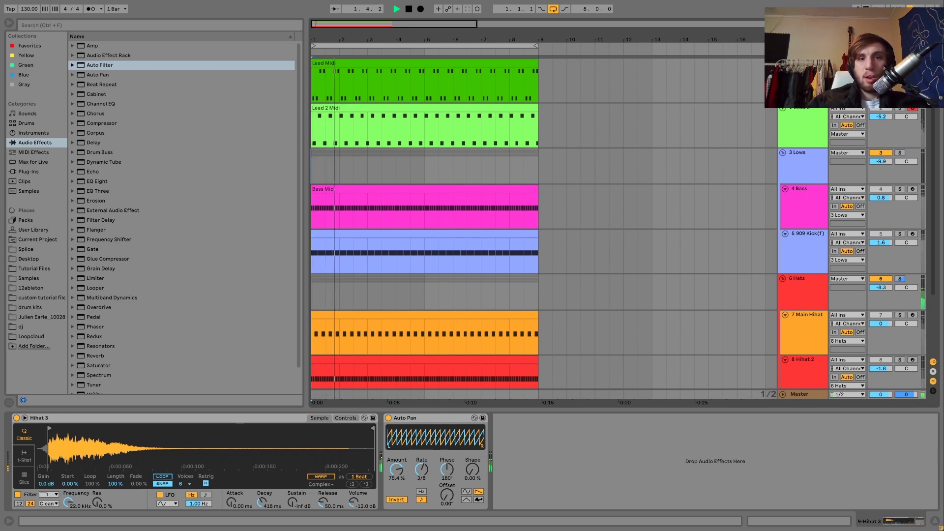
pyautogui.press('space')
# - Play Hihat 2 soloed, add Hihat 3 to the solo, and finish with only Hihat 3 soloed and selected
pyautogui.scroll(-4, 615, 222)
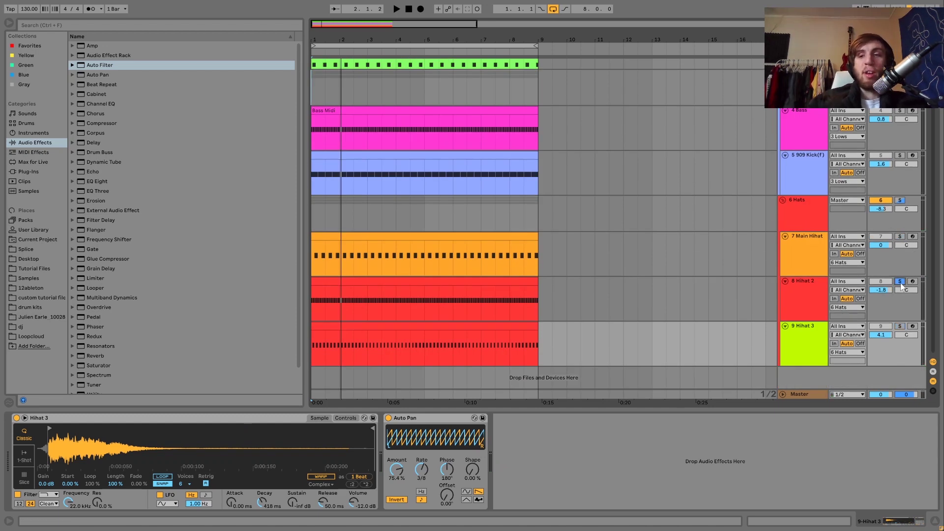
pyautogui.click(819, 303)
pyautogui.press('space')
pyautogui.click(902, 326)
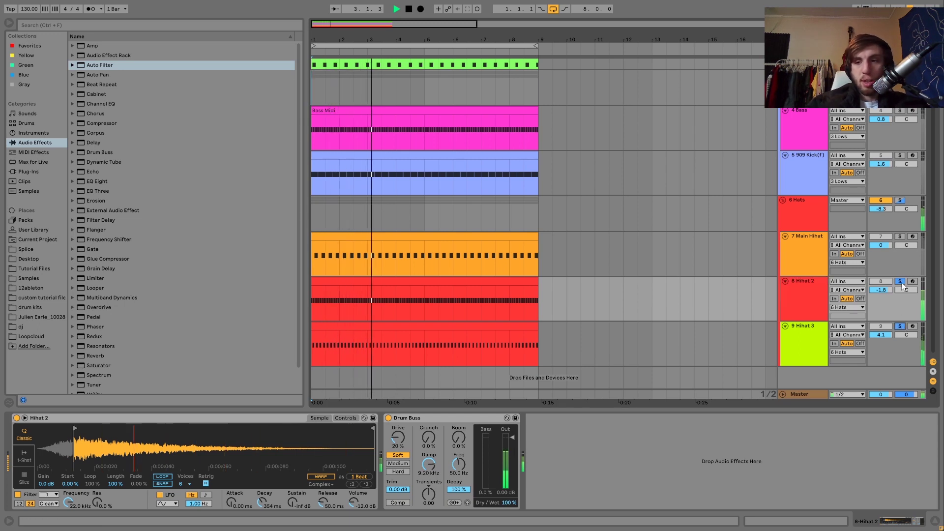
pyautogui.click(811, 338)
pyautogui.press('space')
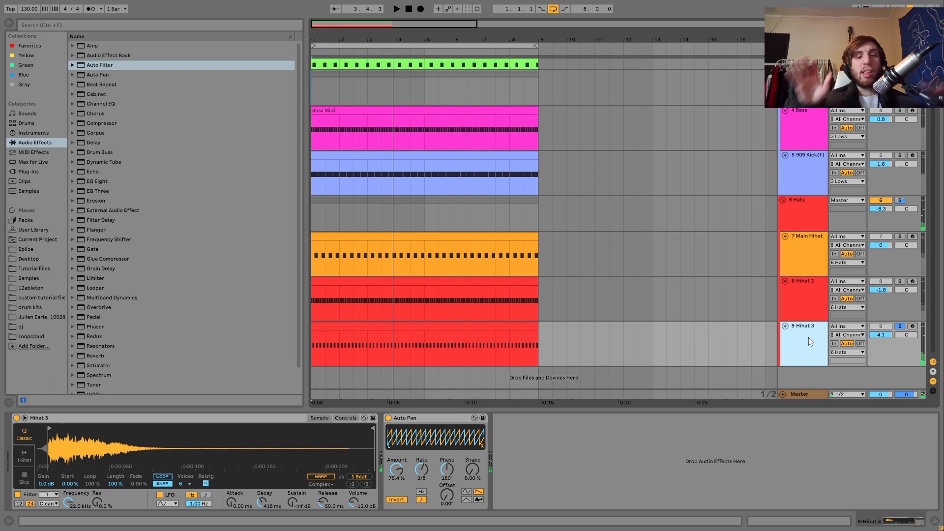
# - Play Hihat 3 soloed and bring Hihat 2 into the solo during playback to hear them together
pyautogui.press('space')
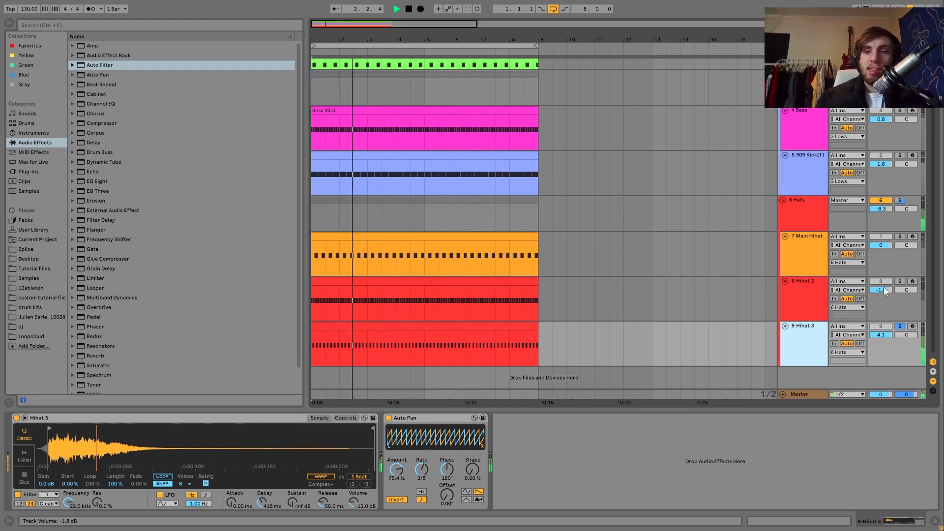
pyautogui.keyDown('ctrl'); pyautogui.click(901, 282); pyautogui.keyUp('ctrl')
pyautogui.click(901, 282)
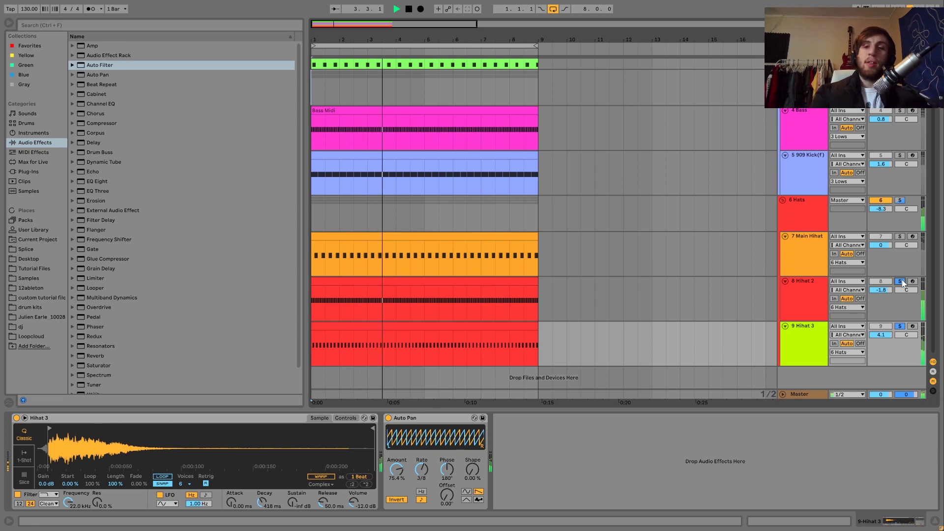
# - Play the full mix with all hi-hat solos cleared and the Hihat 3 track selected
pyautogui.press('space')
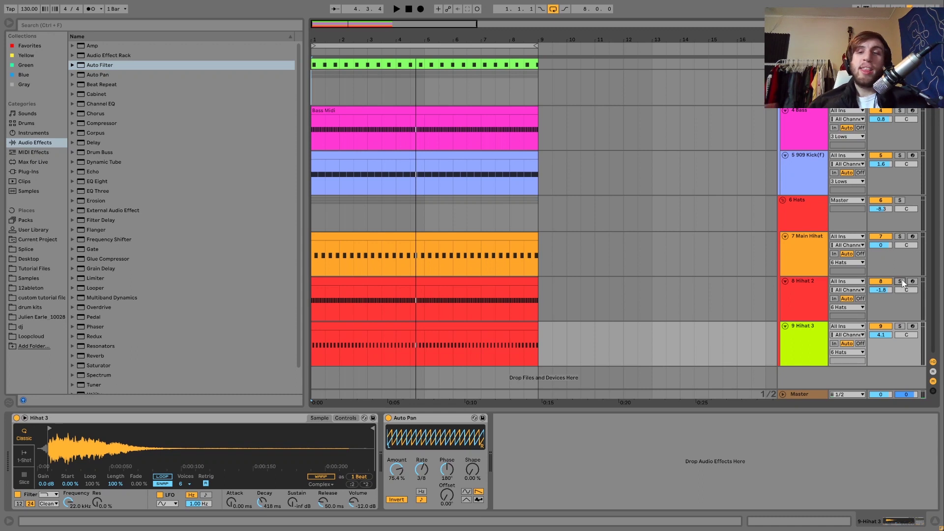
pyautogui.press('space')
pyautogui.click(820, 344)
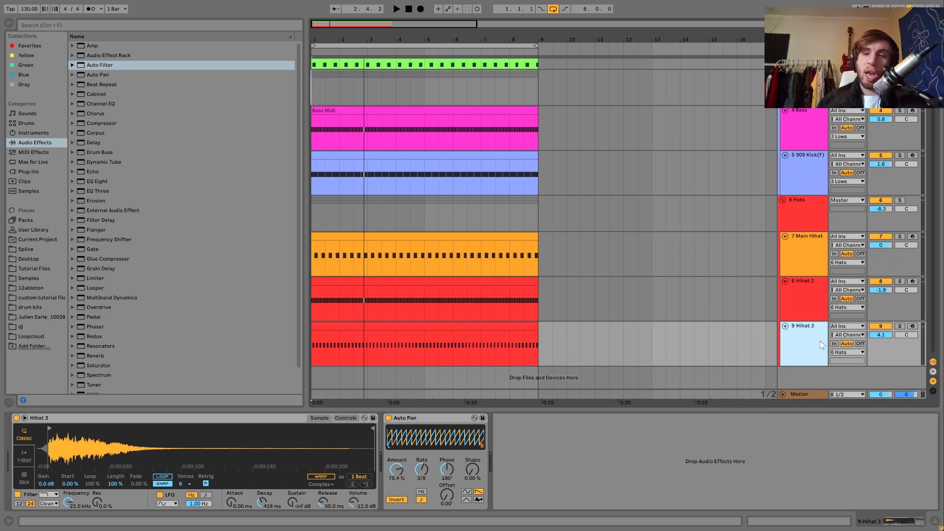
pyautogui.press('space')
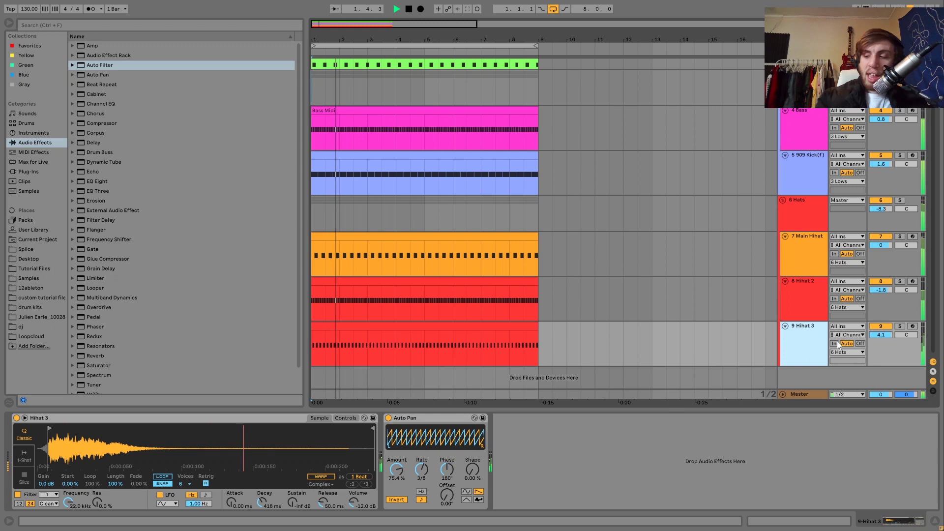
# - Solo Hihat 3, view the MIDI notes of its clip, and return to the track's device chain
pyautogui.click(900, 327)
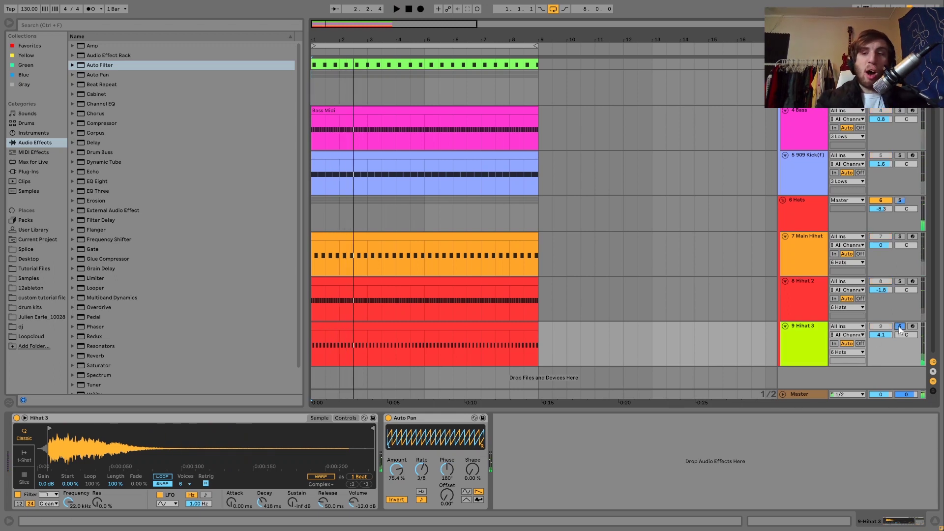
pyautogui.doubleClick(447, 327)
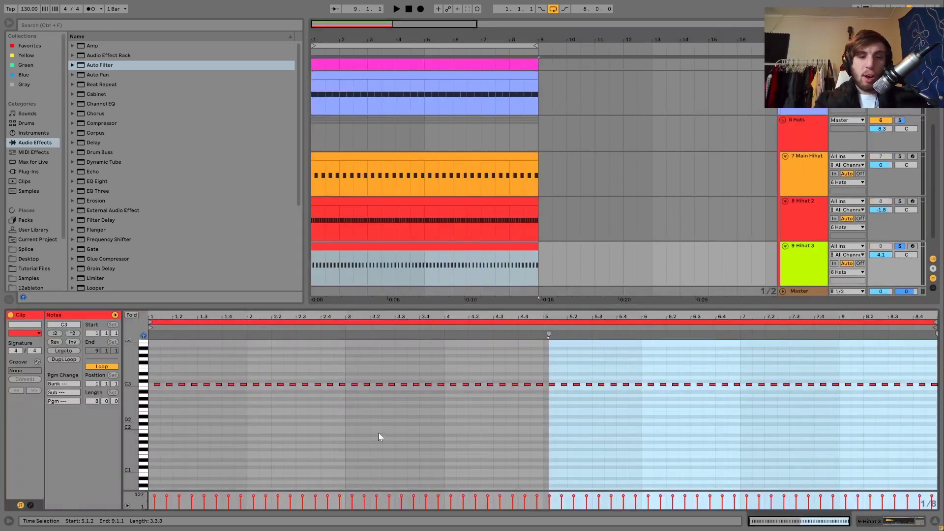
pyautogui.click(805, 274)
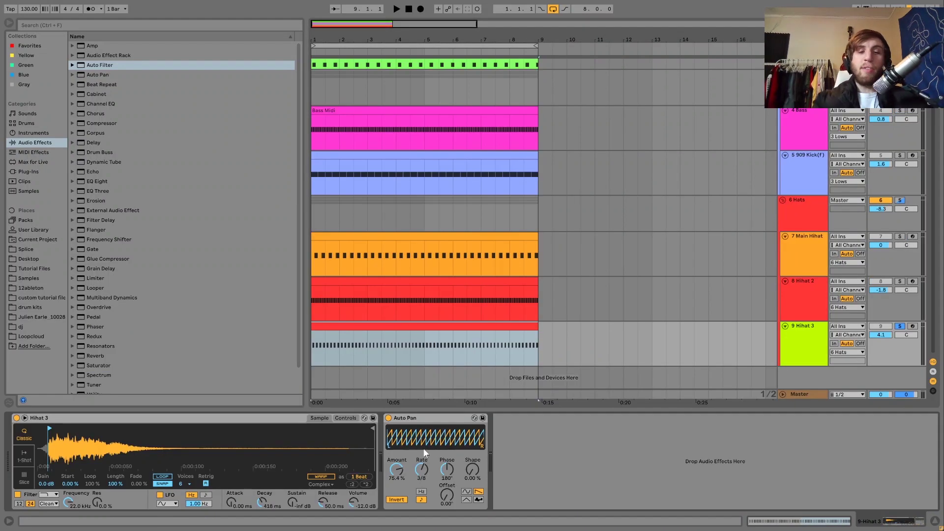
# - Play Hihat 3 soloed with its Auto Pan shown, and replay it with Hihat 2 added to the solo
pyautogui.press('space')
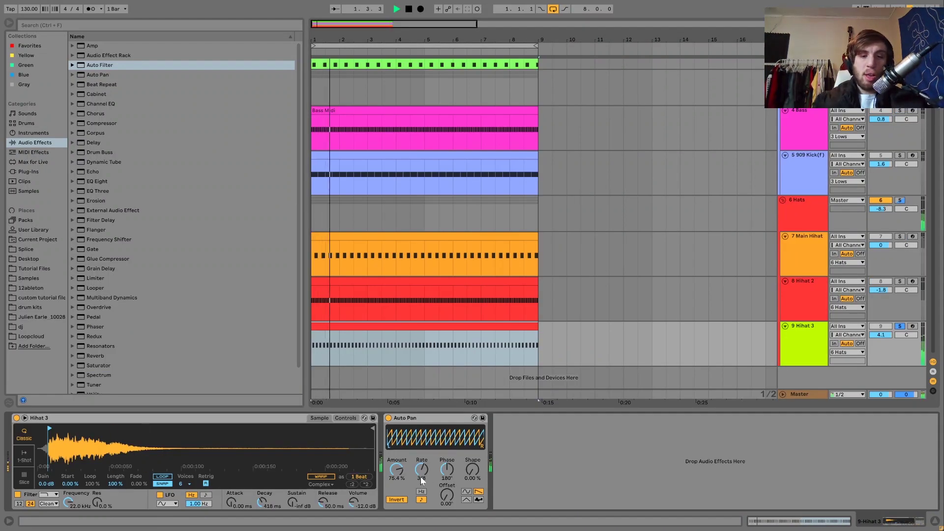
pyautogui.click(900, 282)
pyautogui.press('space')
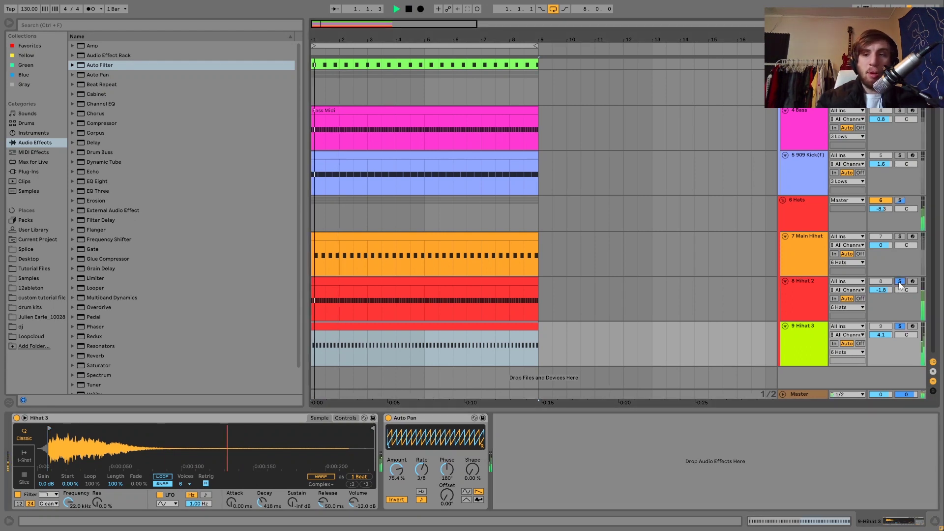
# - Remove Hihat 2 from the solo and play Hihat 3 on its own
pyautogui.click(900, 283)
pyautogui.press('space')
pyautogui.press('space')
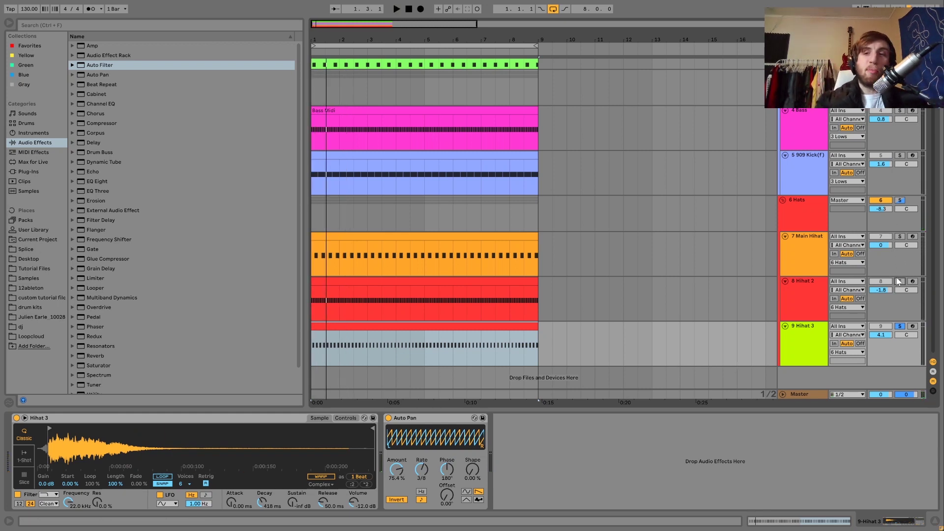
# - Play Hihat 3 with Hihat 2 and Main Hihat added to the solo, and finish with the Hats group soloed
pyautogui.click(899, 282)
pyautogui.press('space')
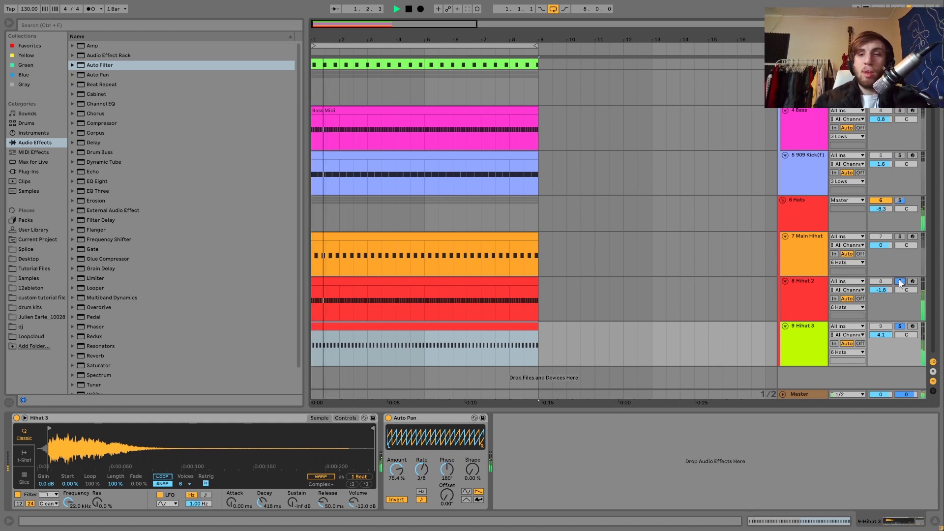
pyautogui.click(900, 237)
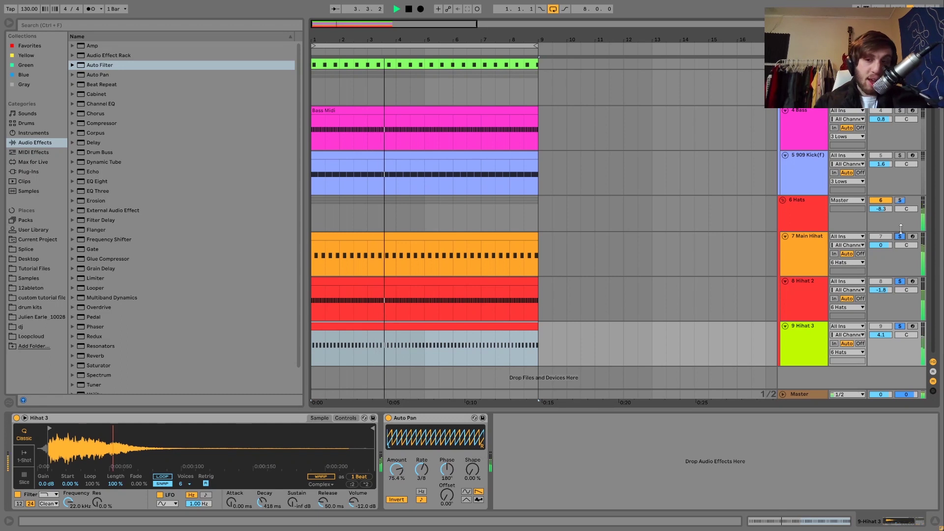
pyautogui.click(901, 201)
pyautogui.press('space')
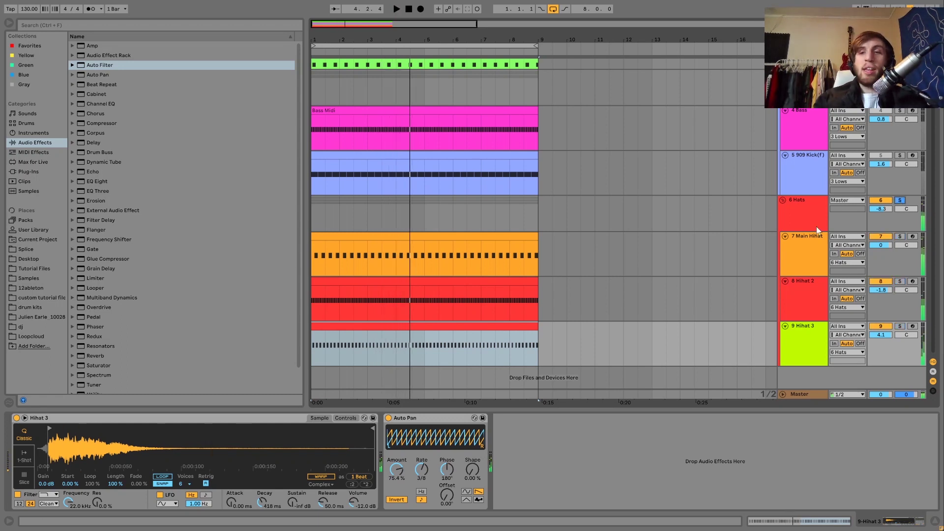
# - Compare the soloed Hats group with its Auto Filter and Saturator bypassed and with both effects re-enabled
pyautogui.click(809, 222)
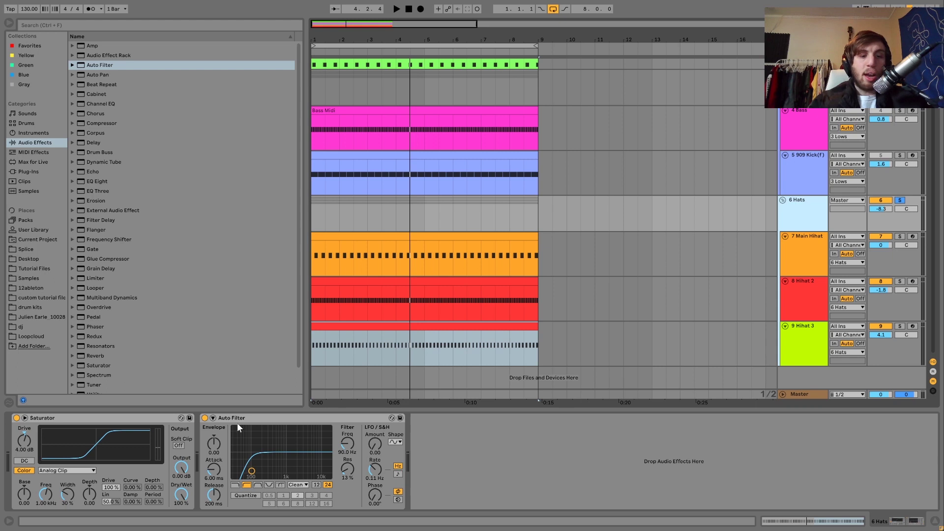
pyautogui.click(205, 418)
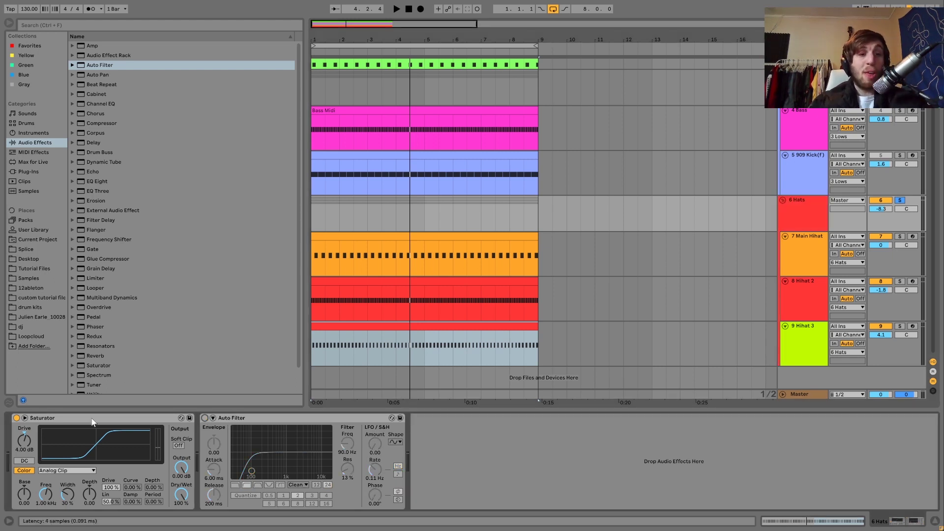
pyautogui.click(17, 418)
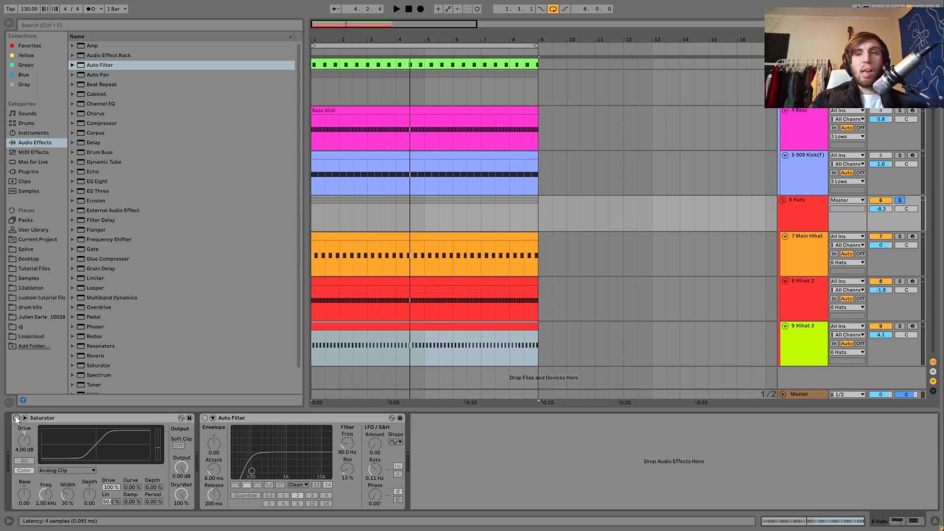
pyautogui.press('space')
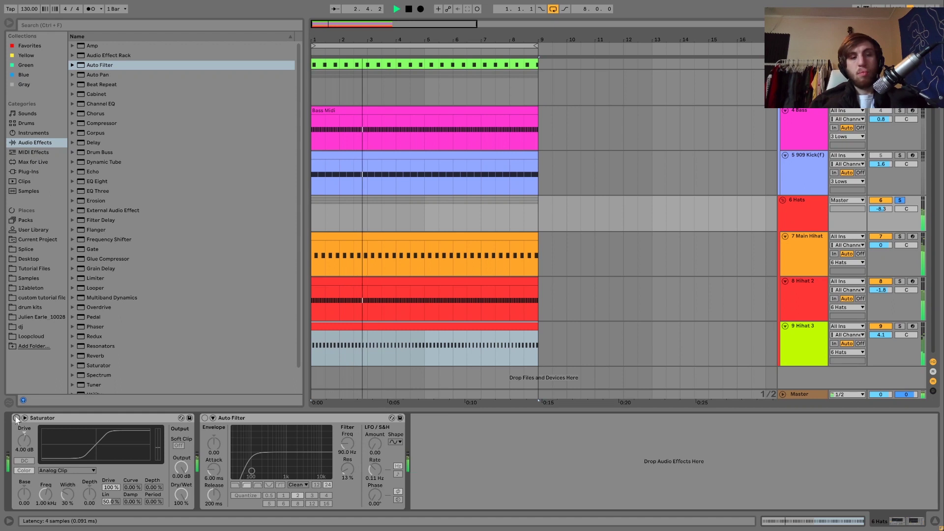
pyautogui.click(16, 418)
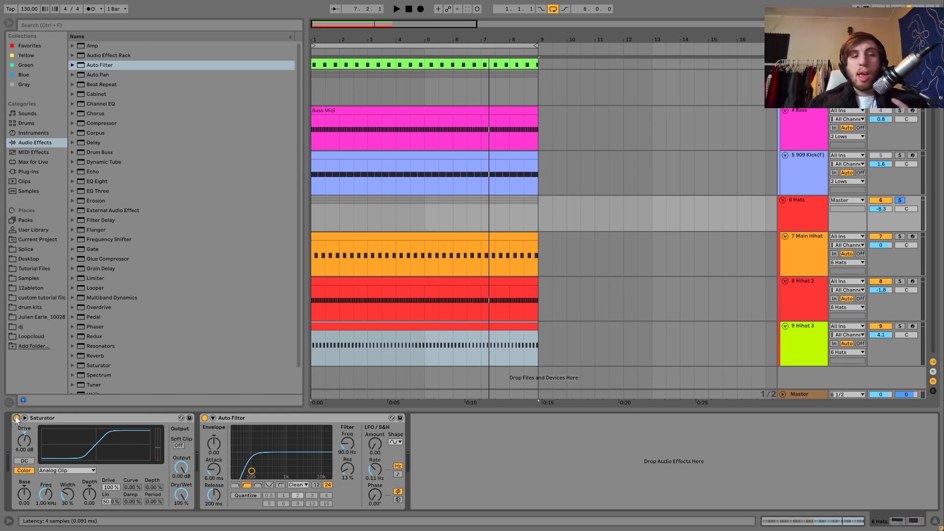
pyautogui.press('space')
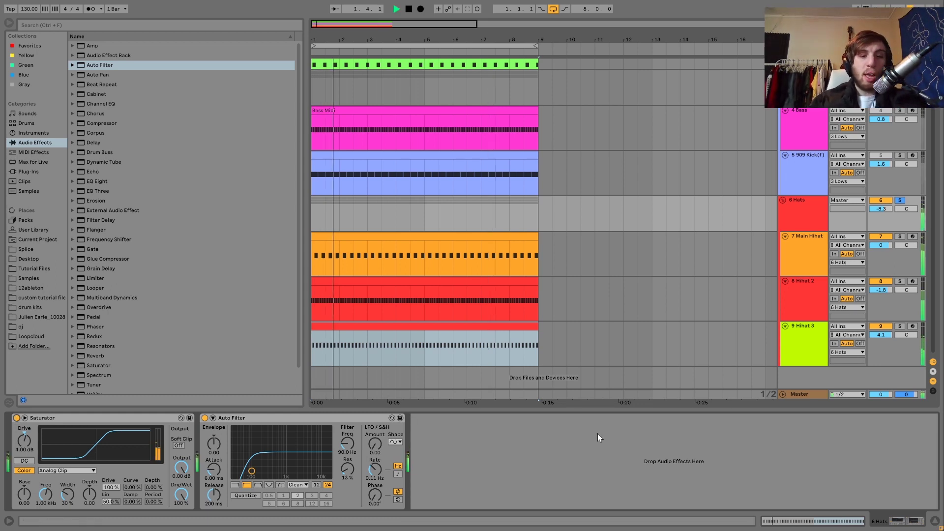
pyautogui.press('space')
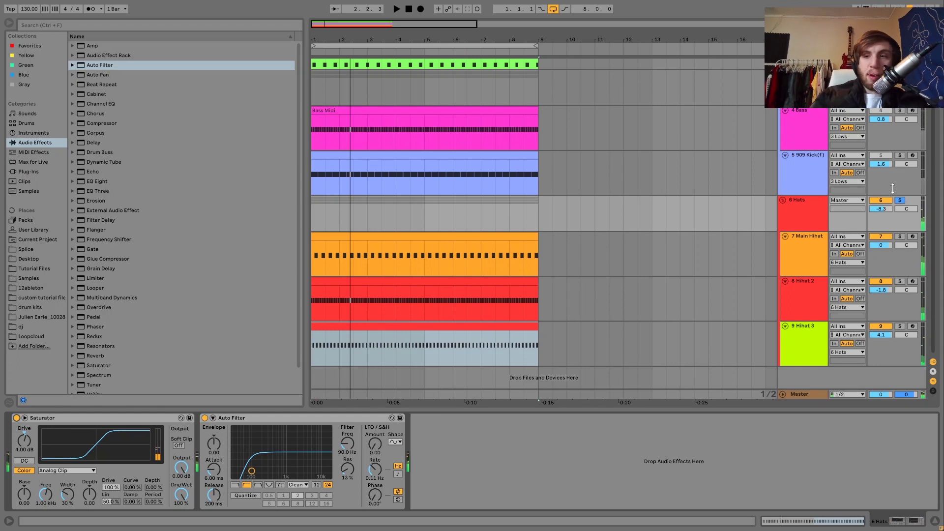
# - Clear the Hats solo and compare the full mix with the group's Saturator bypassed and with that bypass undone
pyautogui.click(901, 202)
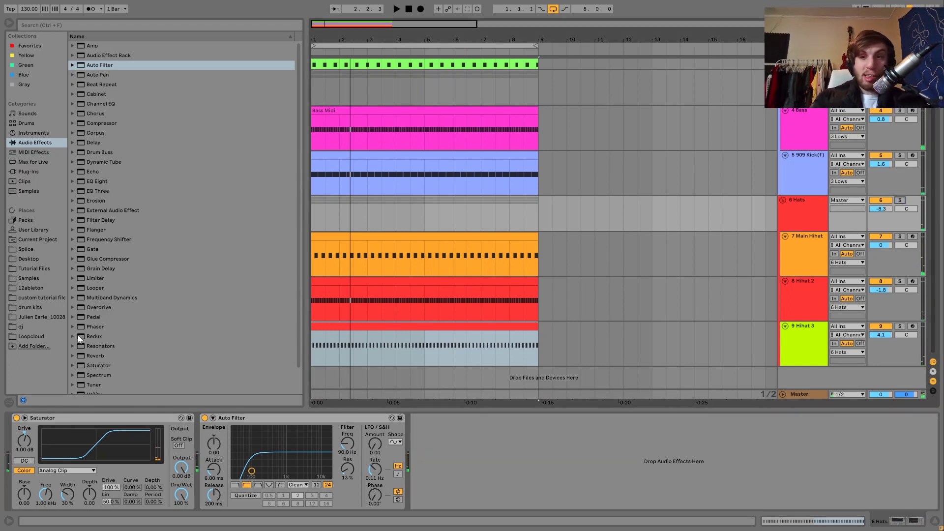
pyautogui.click(16, 418)
pyautogui.press('space')
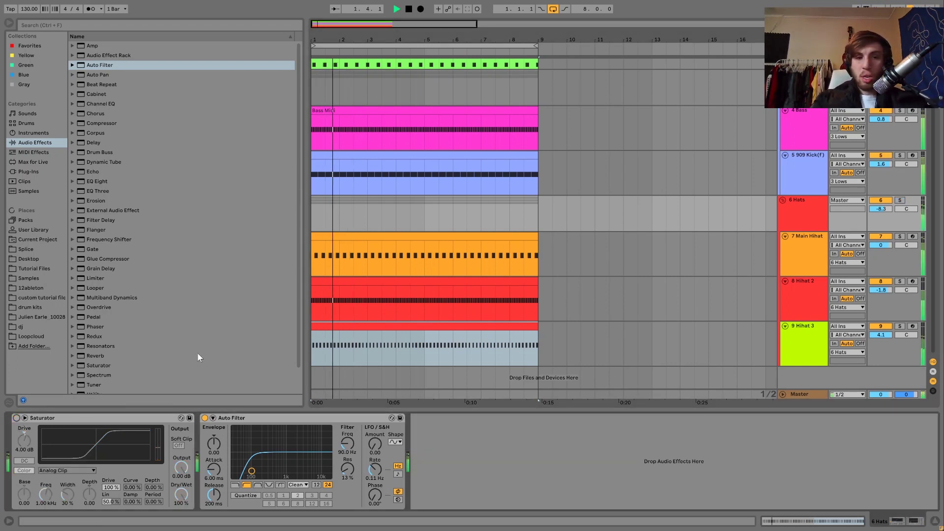
pyautogui.hotkey('ctrl', 'z')
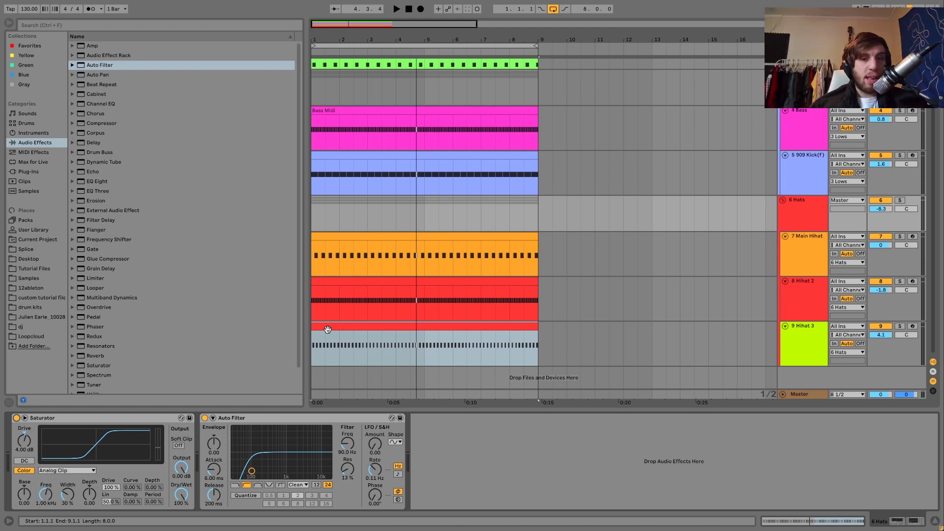
pyautogui.press('space')
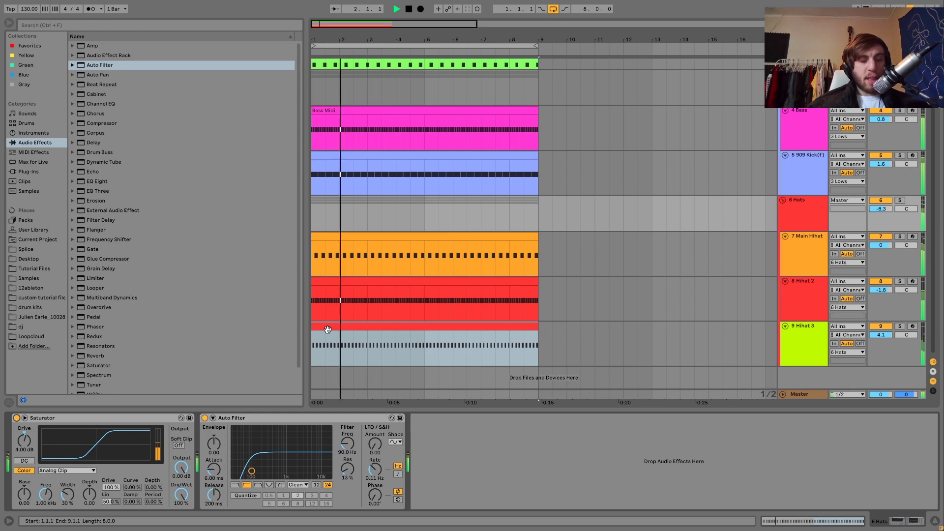